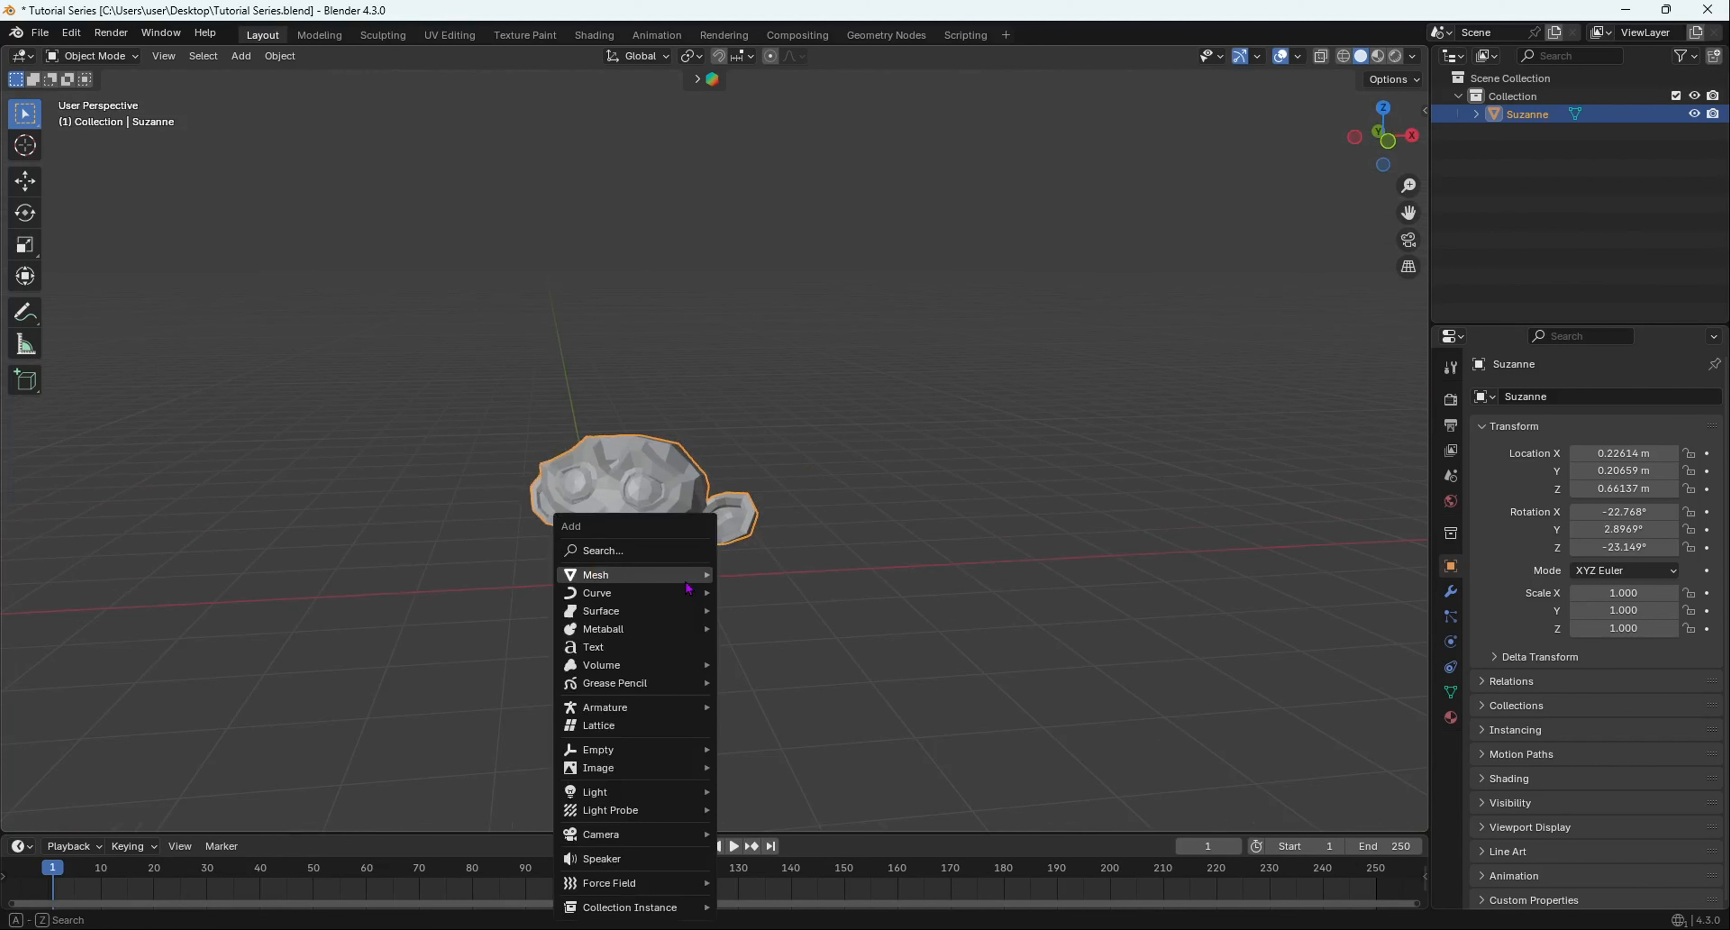
- Switch Suzanne to Edit Mode from the mode dropdown and pick a vertex on the ear
mouse_move(689, 588)
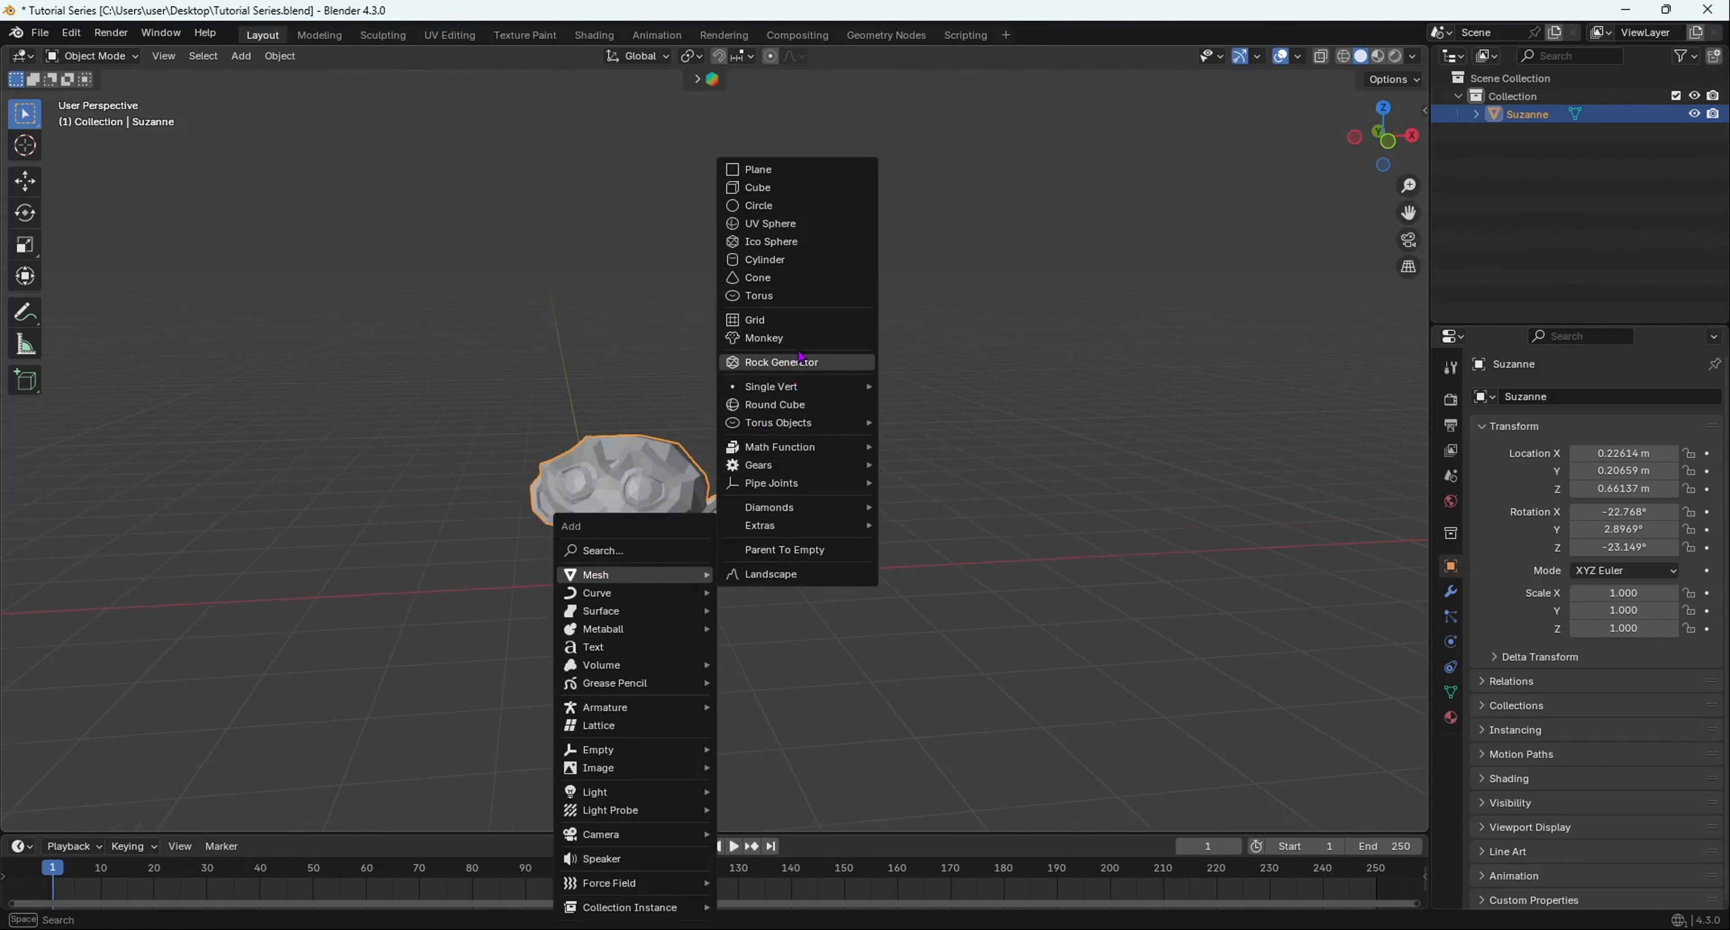
left_click(104, 61)
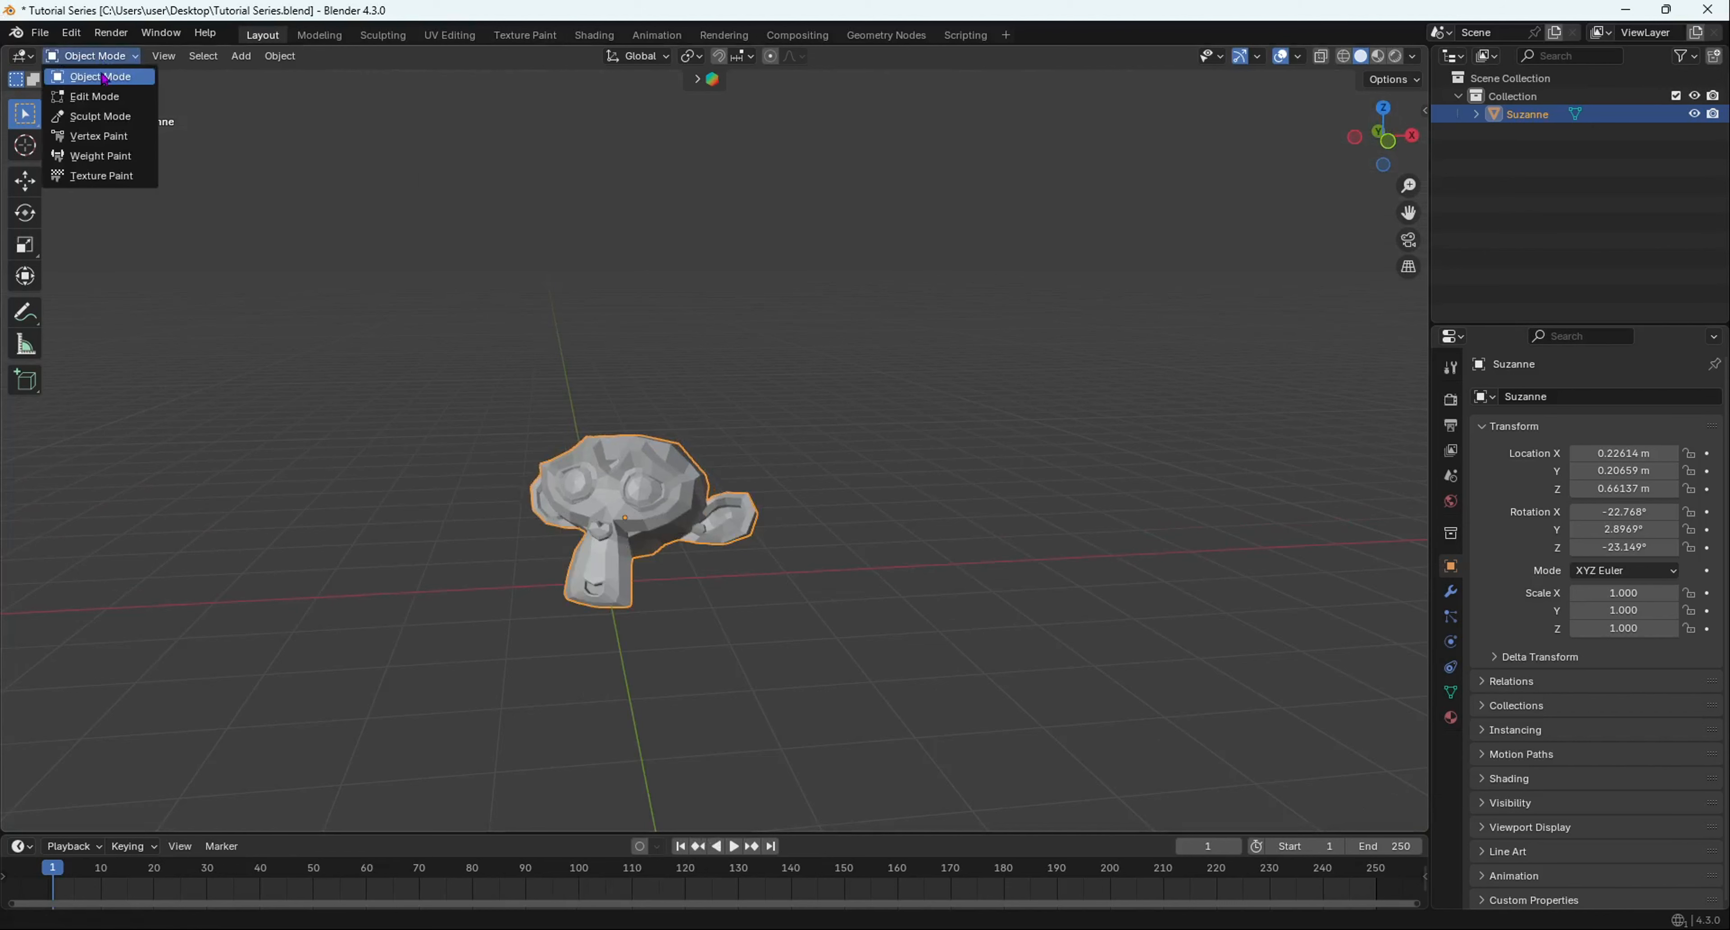
left_click(111, 99)
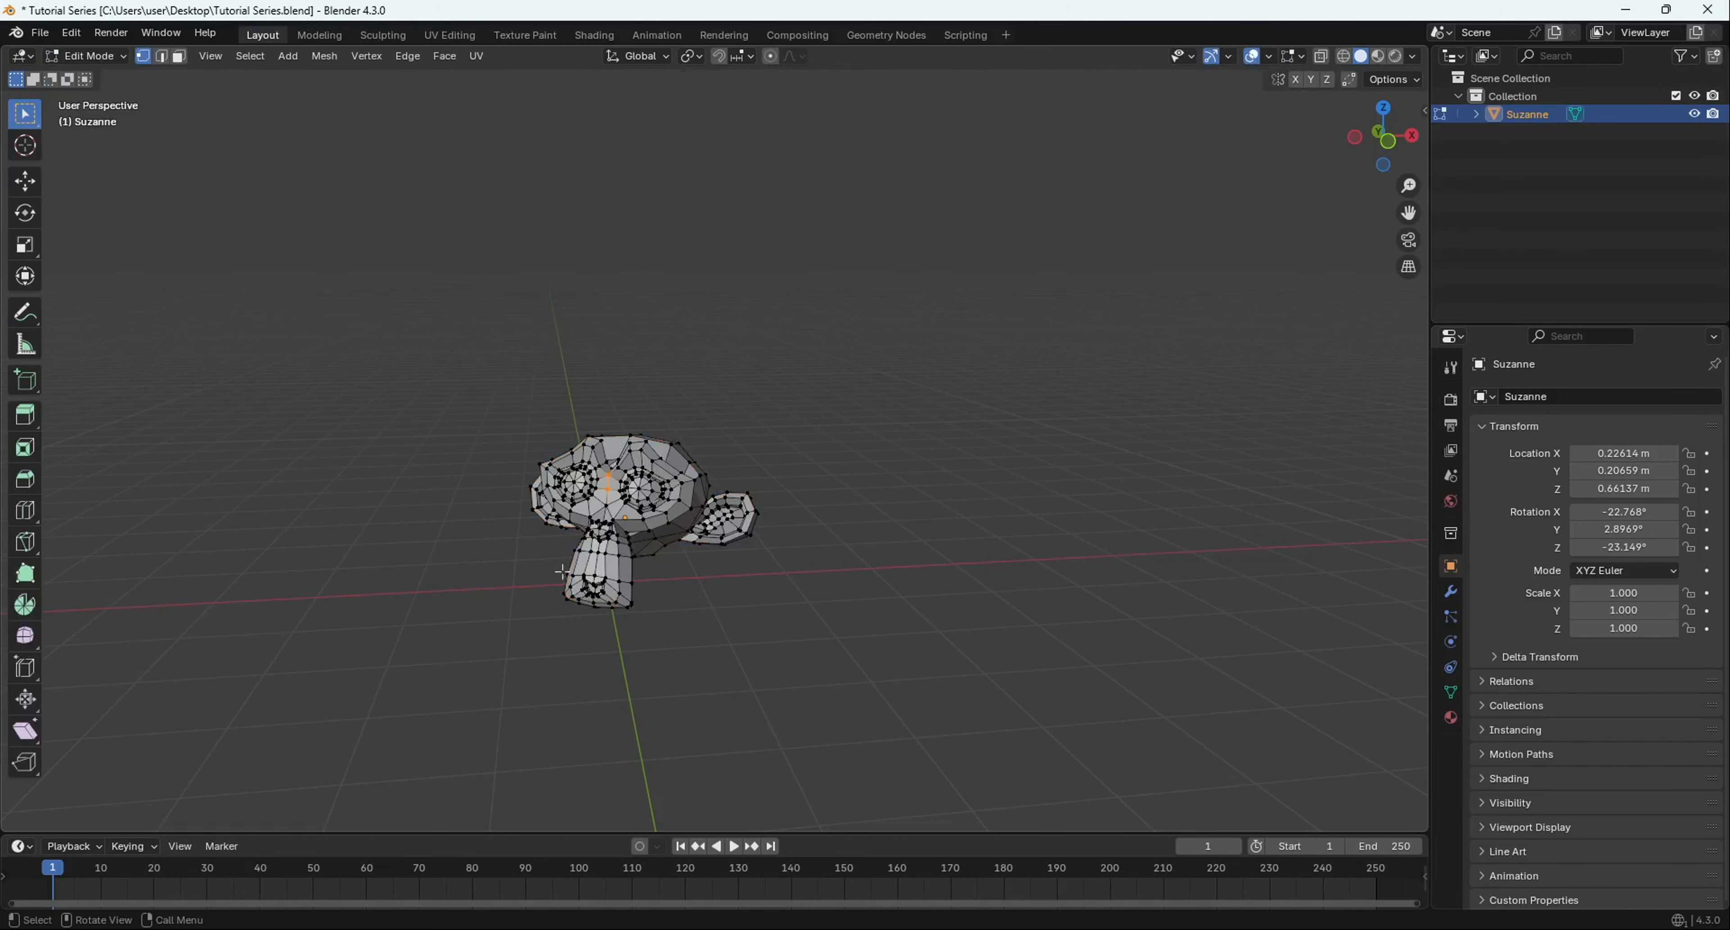
scroll(780, 560, "up", 4)
left_click(806, 527)
mouse_move(669, 557)
middle_mouse_down()
mouse_move(739, 538)
mouse_move(652, 556)
middle_mouse_up()
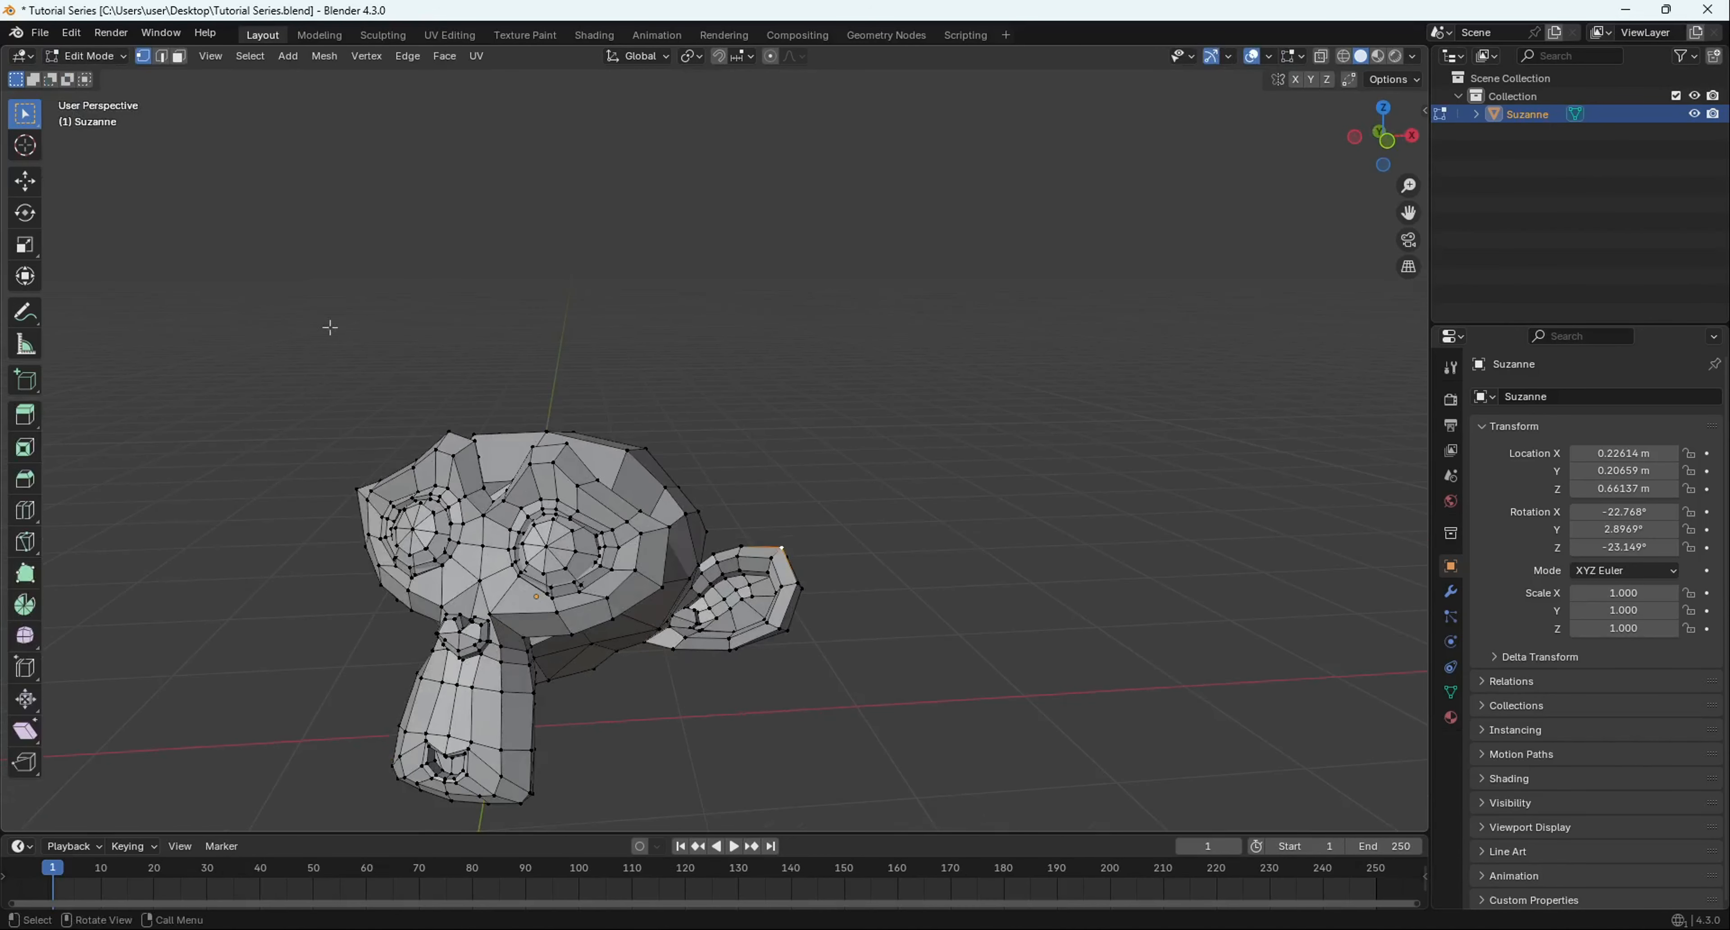
- Go back to Object Mode, return to Edit Mode with Tab, and zoom in on the head
left_click(108, 57)
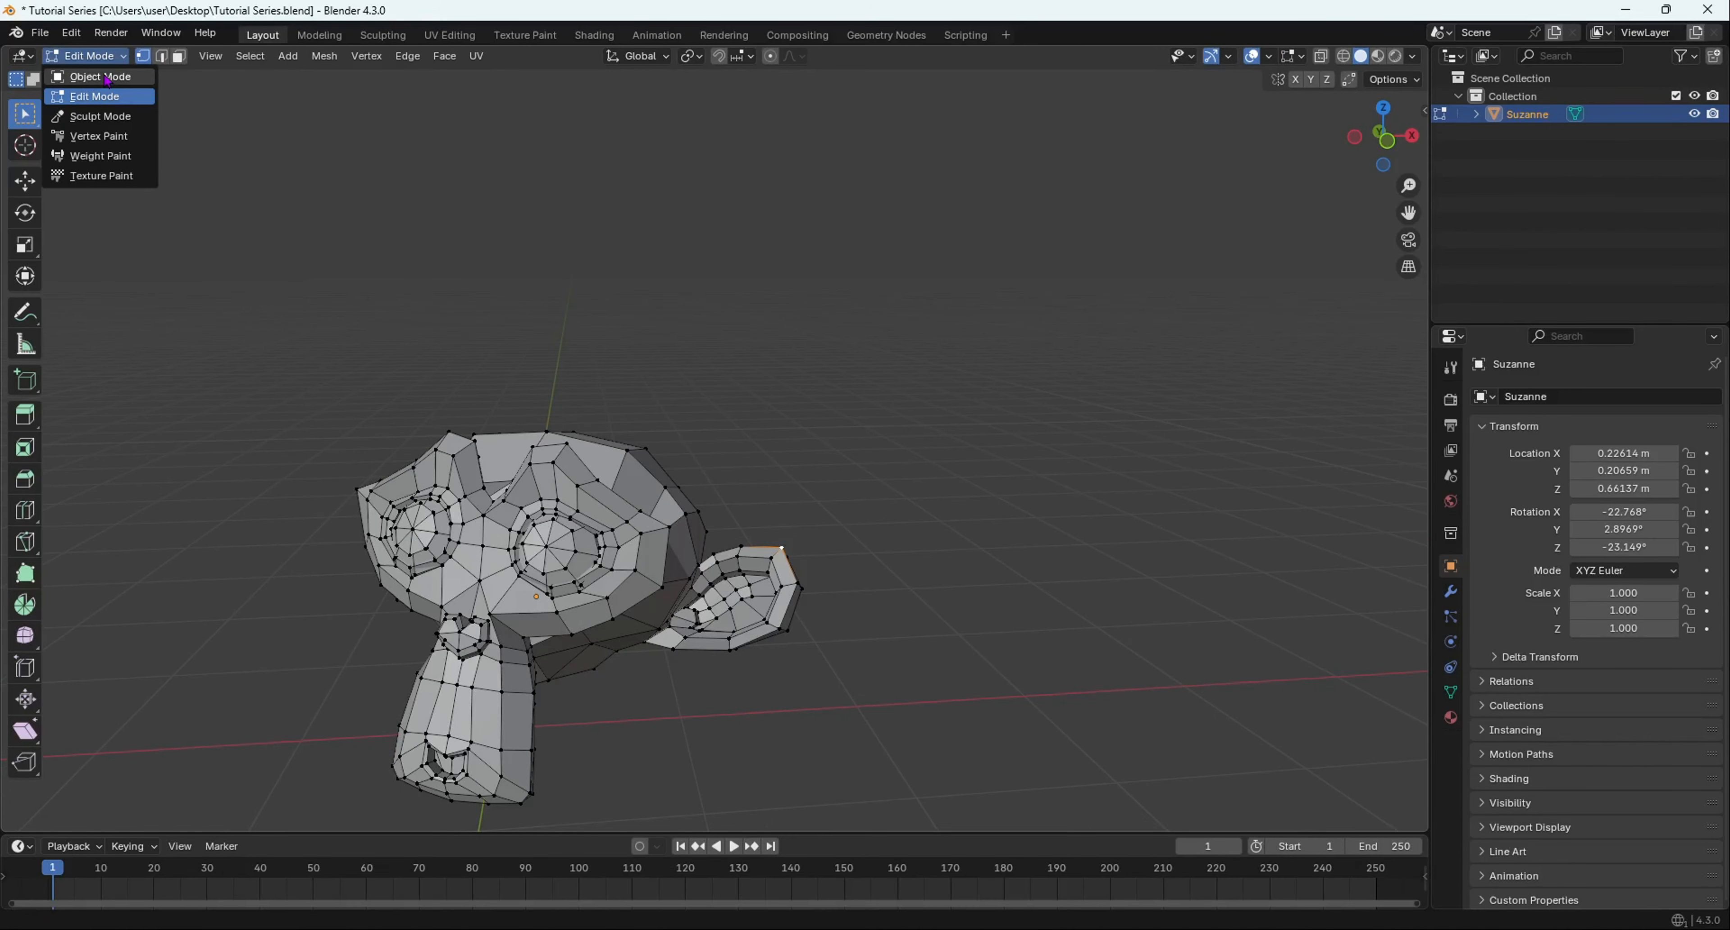
left_click(101, 78)
scroll(638, 489, "down", 5)
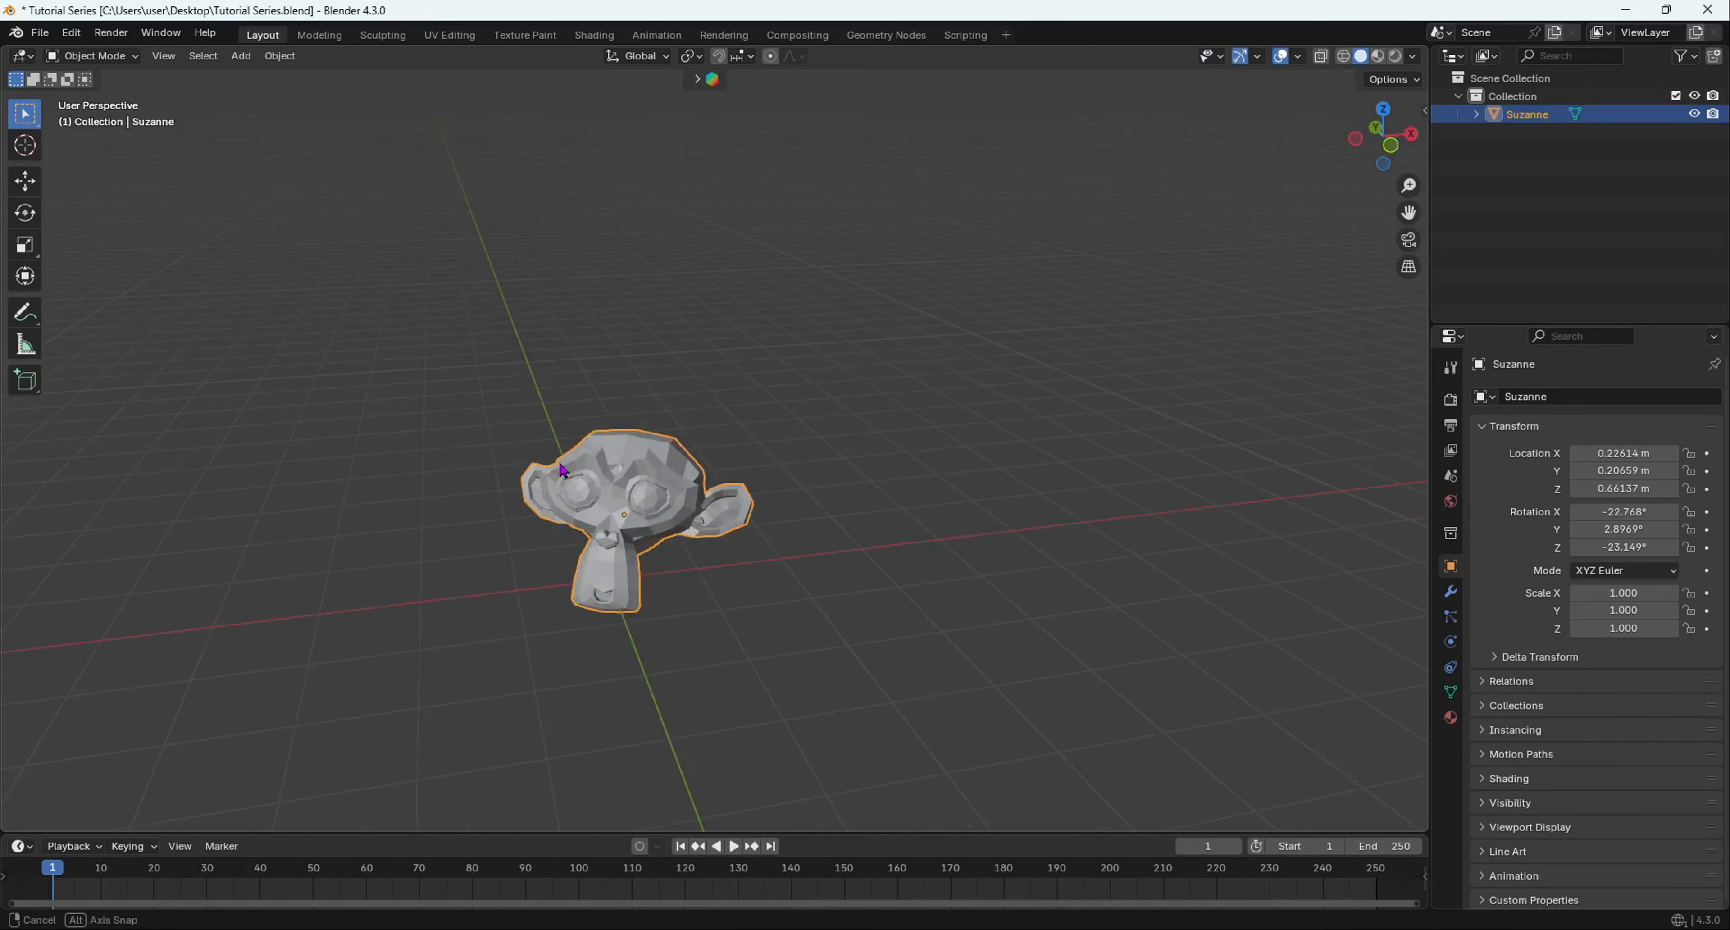
middle_click_drag(638, 490, 611, 479)
key("Tab")
key("Tab")
key("Tab")
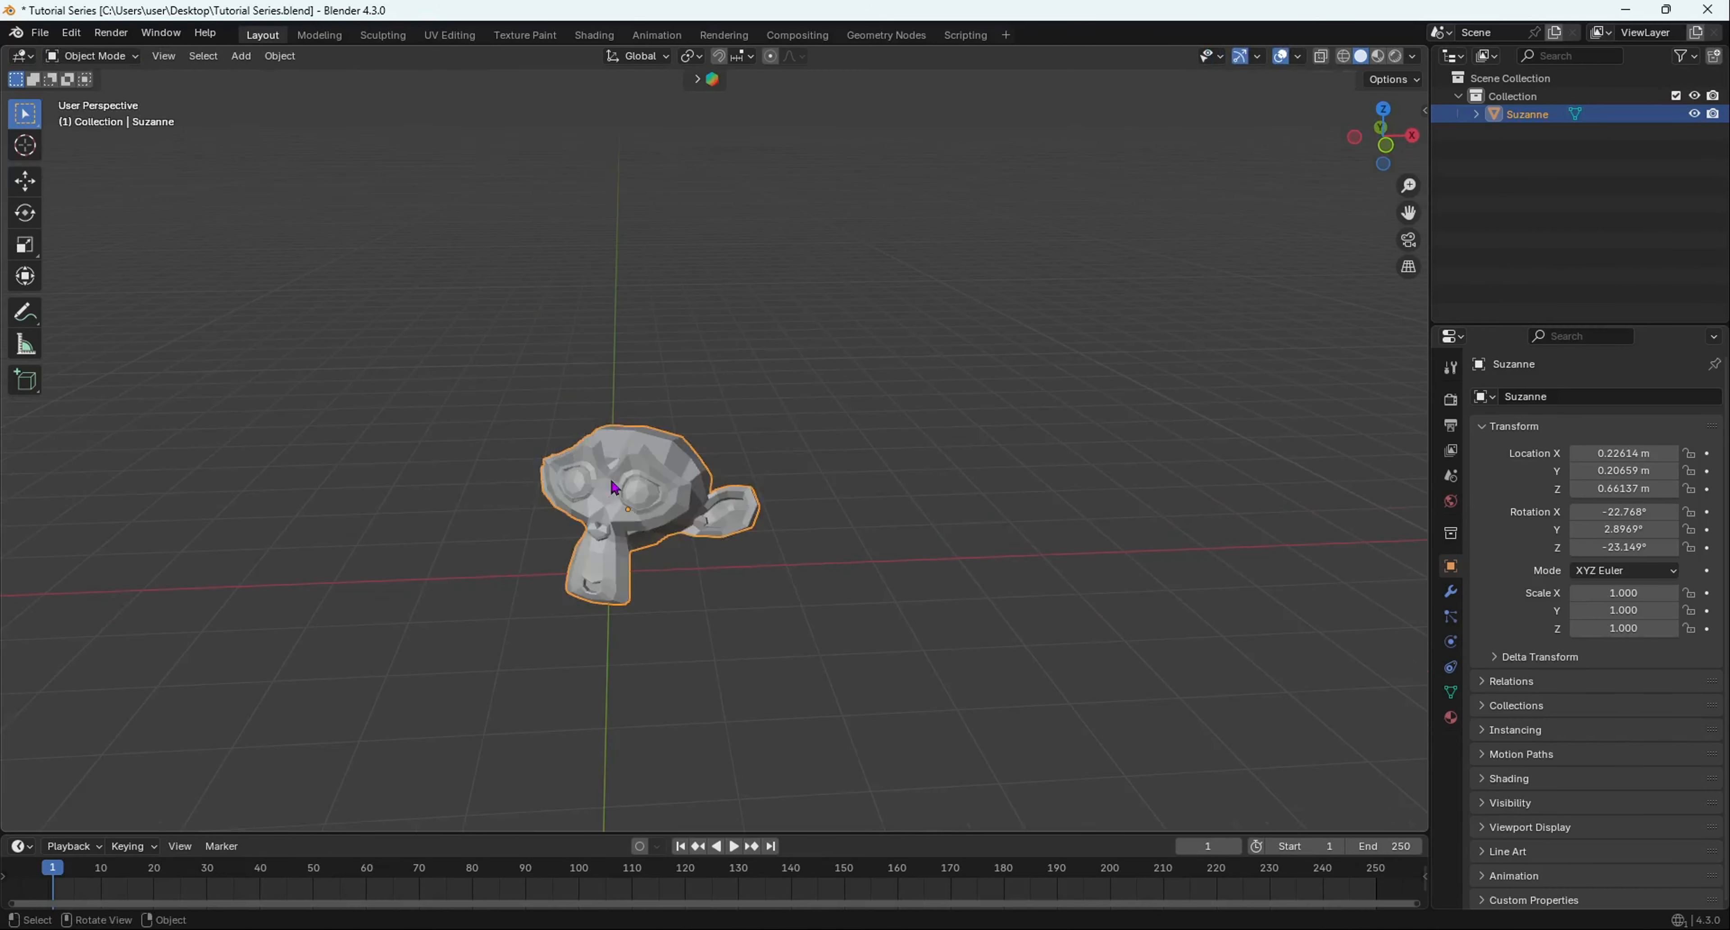
key("Tab")
key("Tab")
key("Tab")
key("Tab")
key("Tab")
key("Tab")
key("Tab")
key("Tab")
key("Tab")
key("Tab")
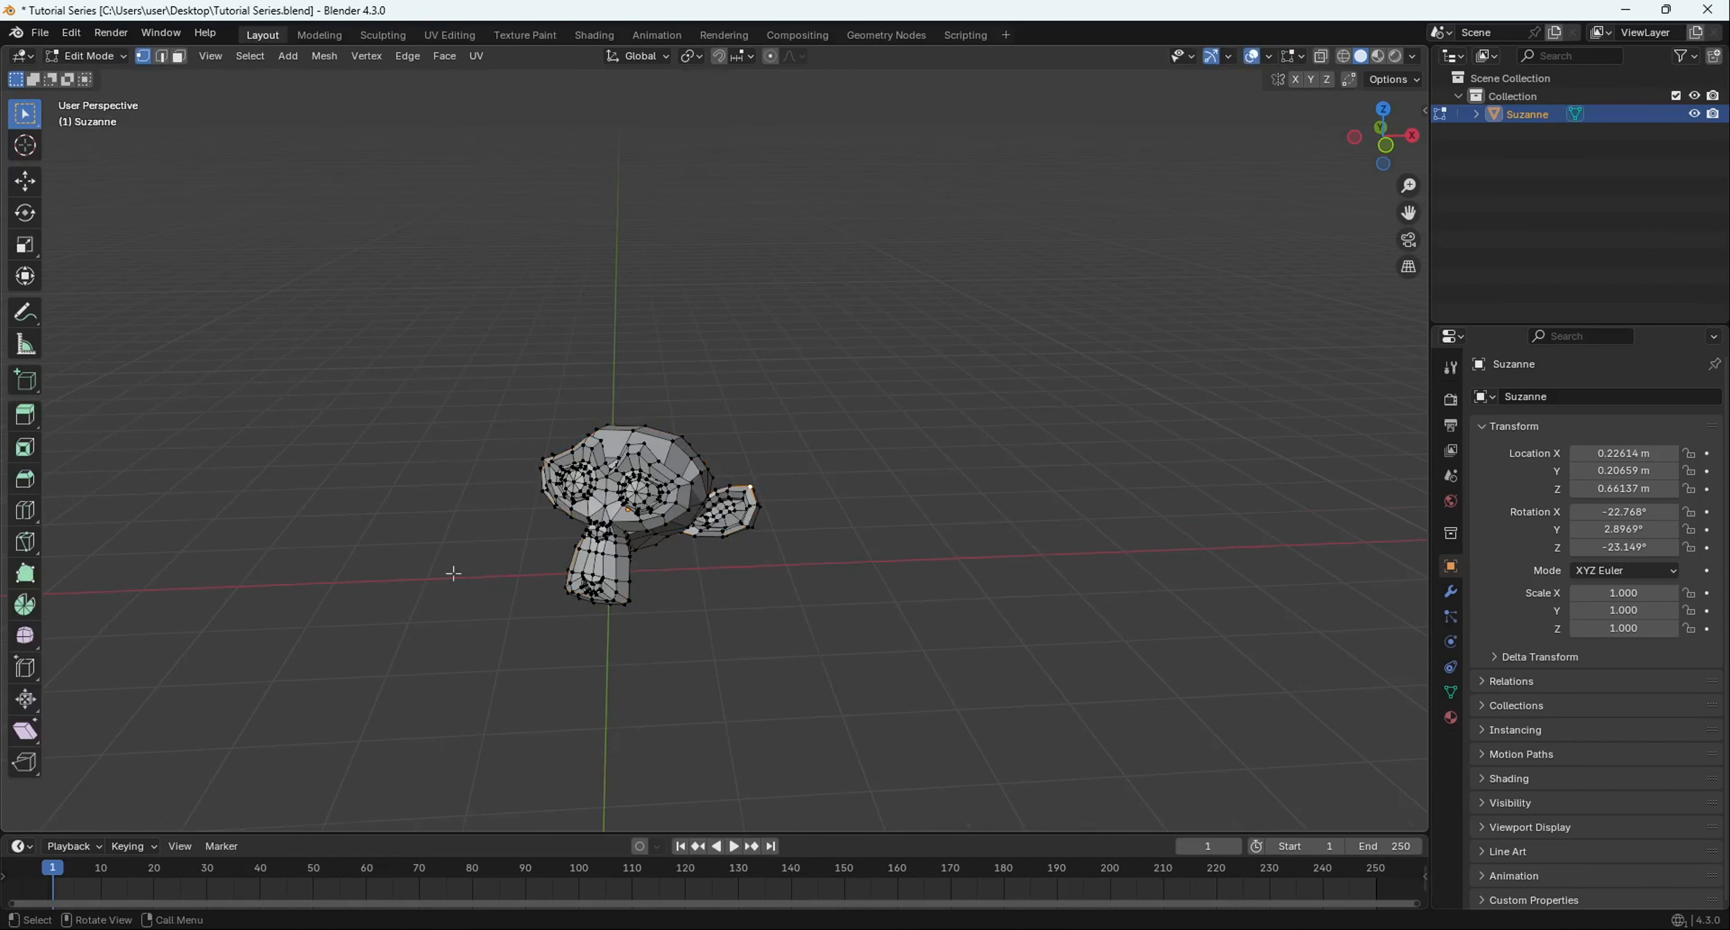
scroll(712, 393, "up", 4)
scroll(786, 397, "up", 4)
middle_click_drag(712, 393, 608, 414)
- Try selecting single vertices on the head, clearing the selection each time with Alt+A
left_click(623, 425)
key("alt+a")
left_click(646, 352)
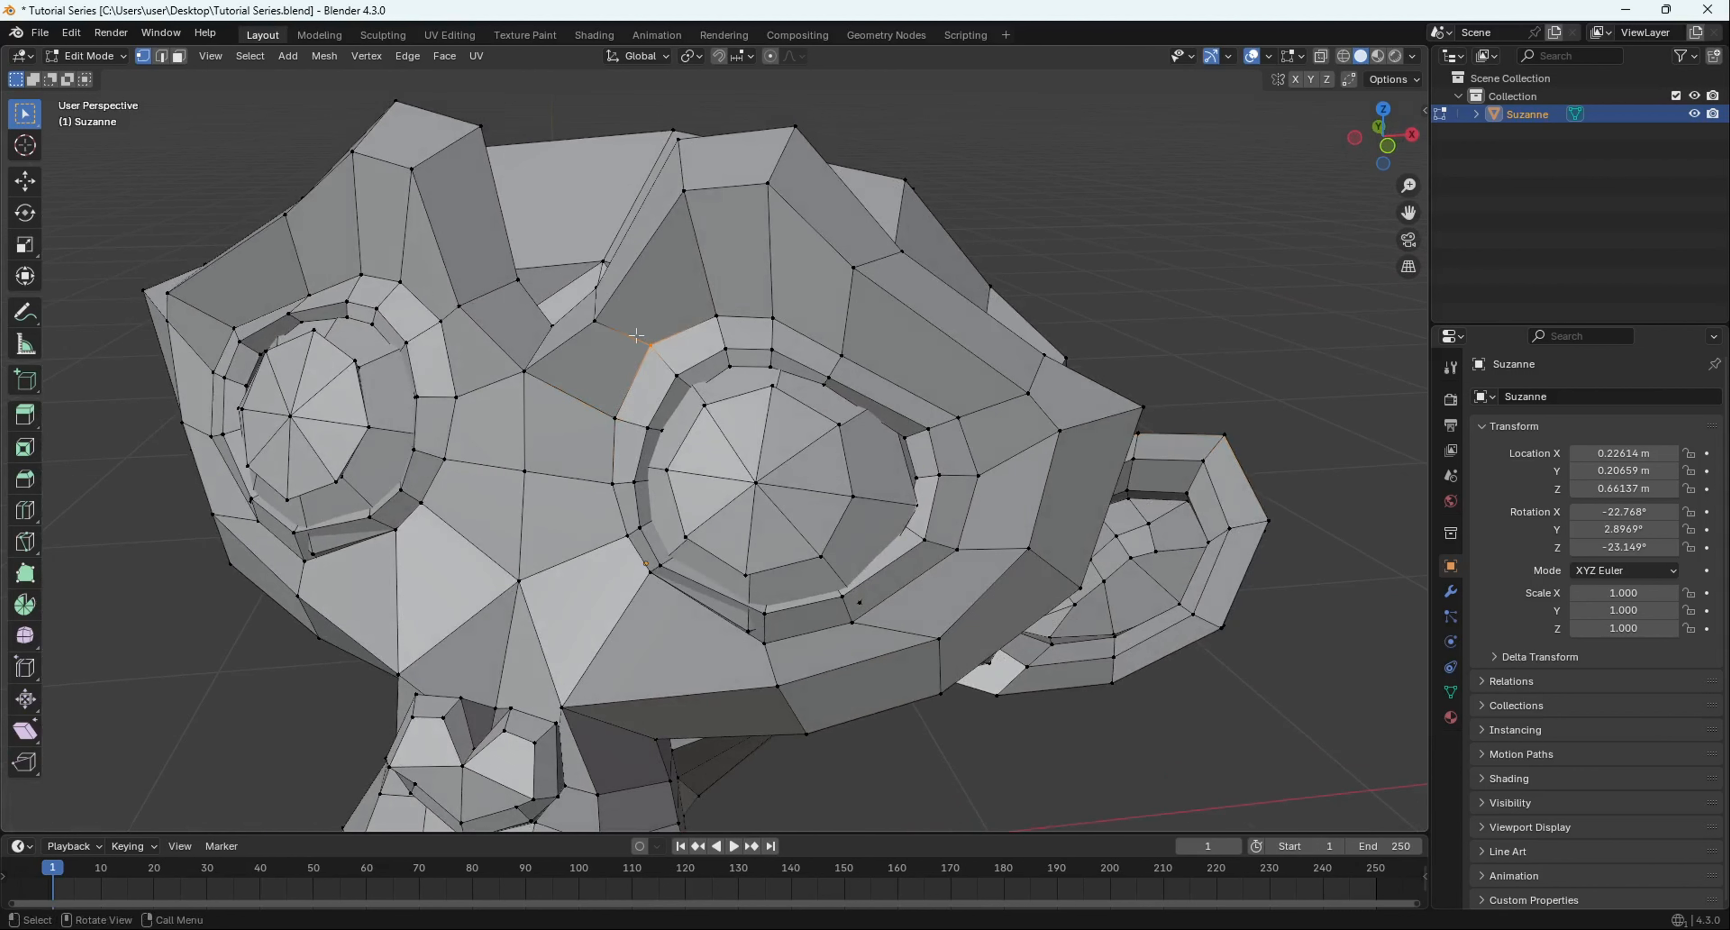
key("alt+a")
- Select the four vertices running along the top of the right eye socket
left_click(614, 416)
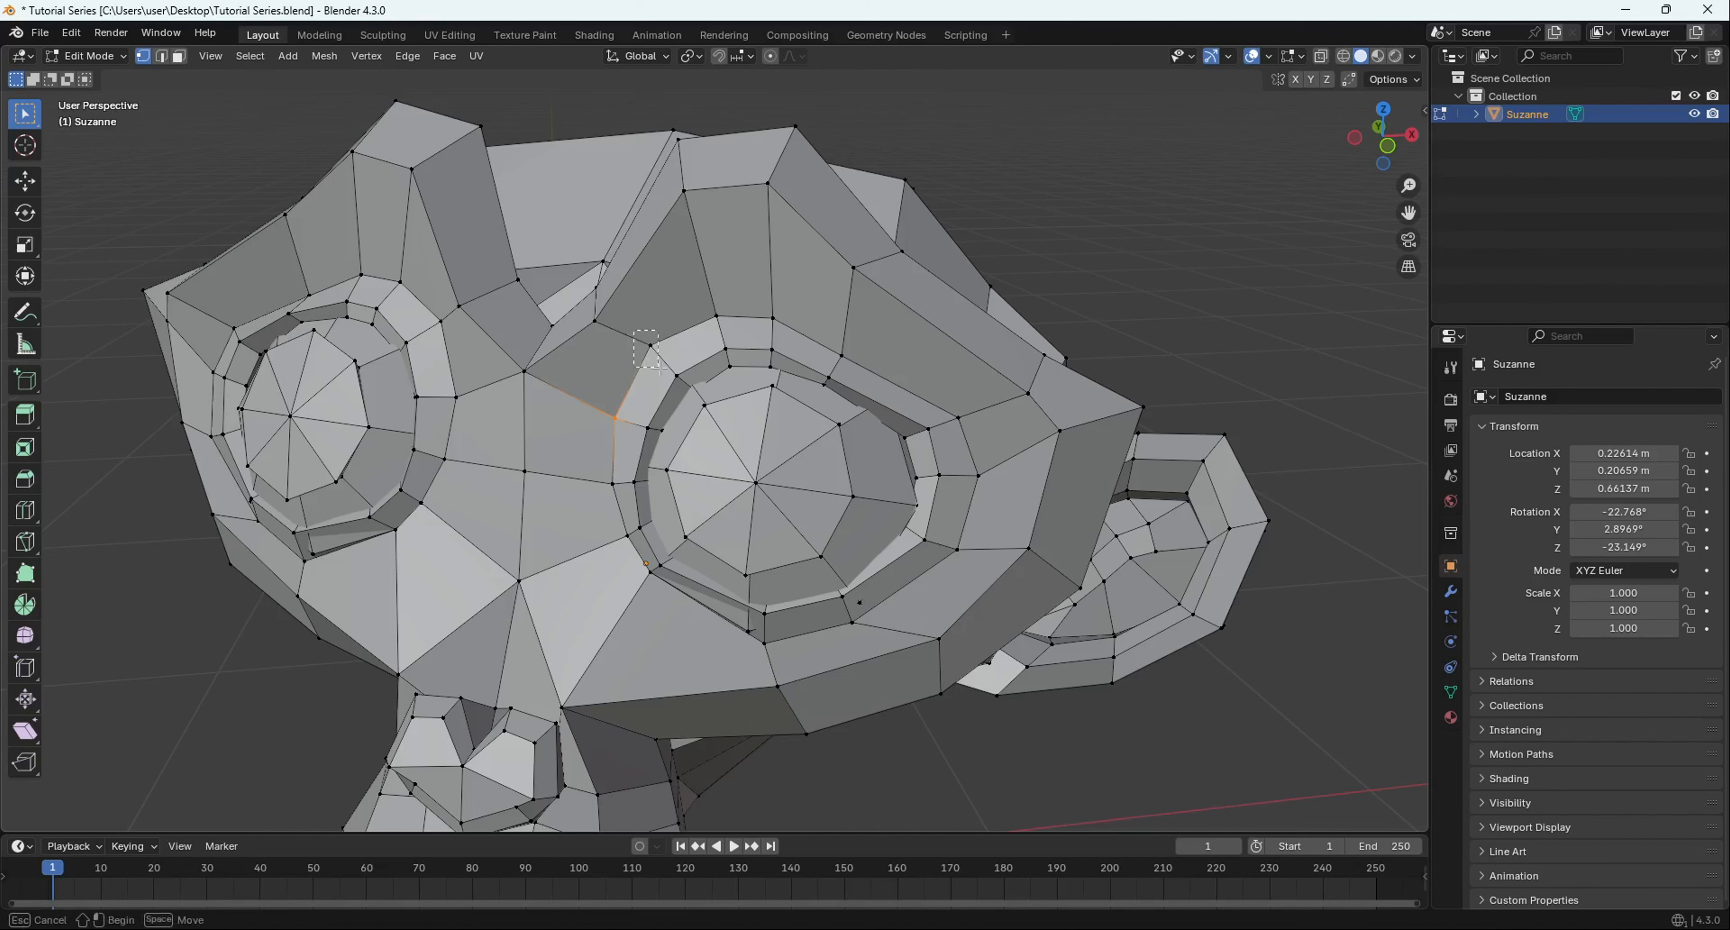
left_click(649, 344, "shift")
left_click(717, 317, "shift")
left_click(774, 319, "shift")
middle_click_drag(794, 324, 758, 376)
scroll(719, 340, "down", 5)
scroll(672, 409, "up", 4)
middle_click_drag(671, 409, 661, 391)
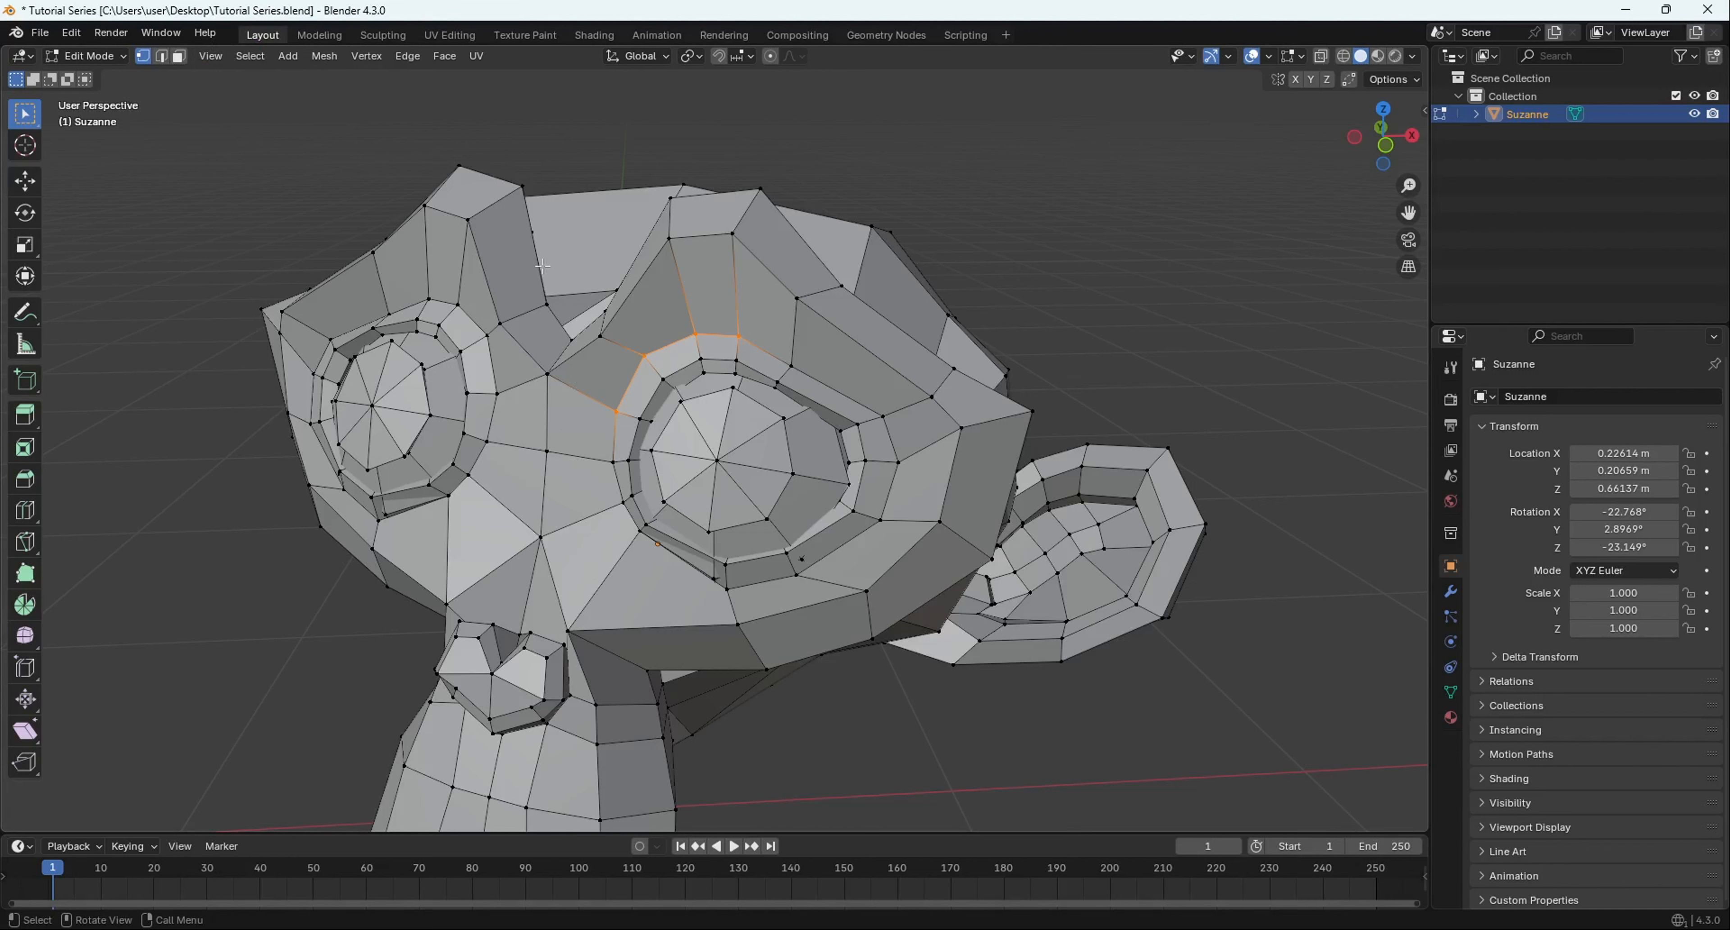
- Switch to Edge select mode and try selecting a couple of edges on the head
left_click(159, 58)
middle_click_drag(529, 640, 696, 585)
left_click(665, 494)
left_click(724, 559)
- Switch to Face select mode with 3 and select one face inside the eye
key("3")
left_click(682, 492)
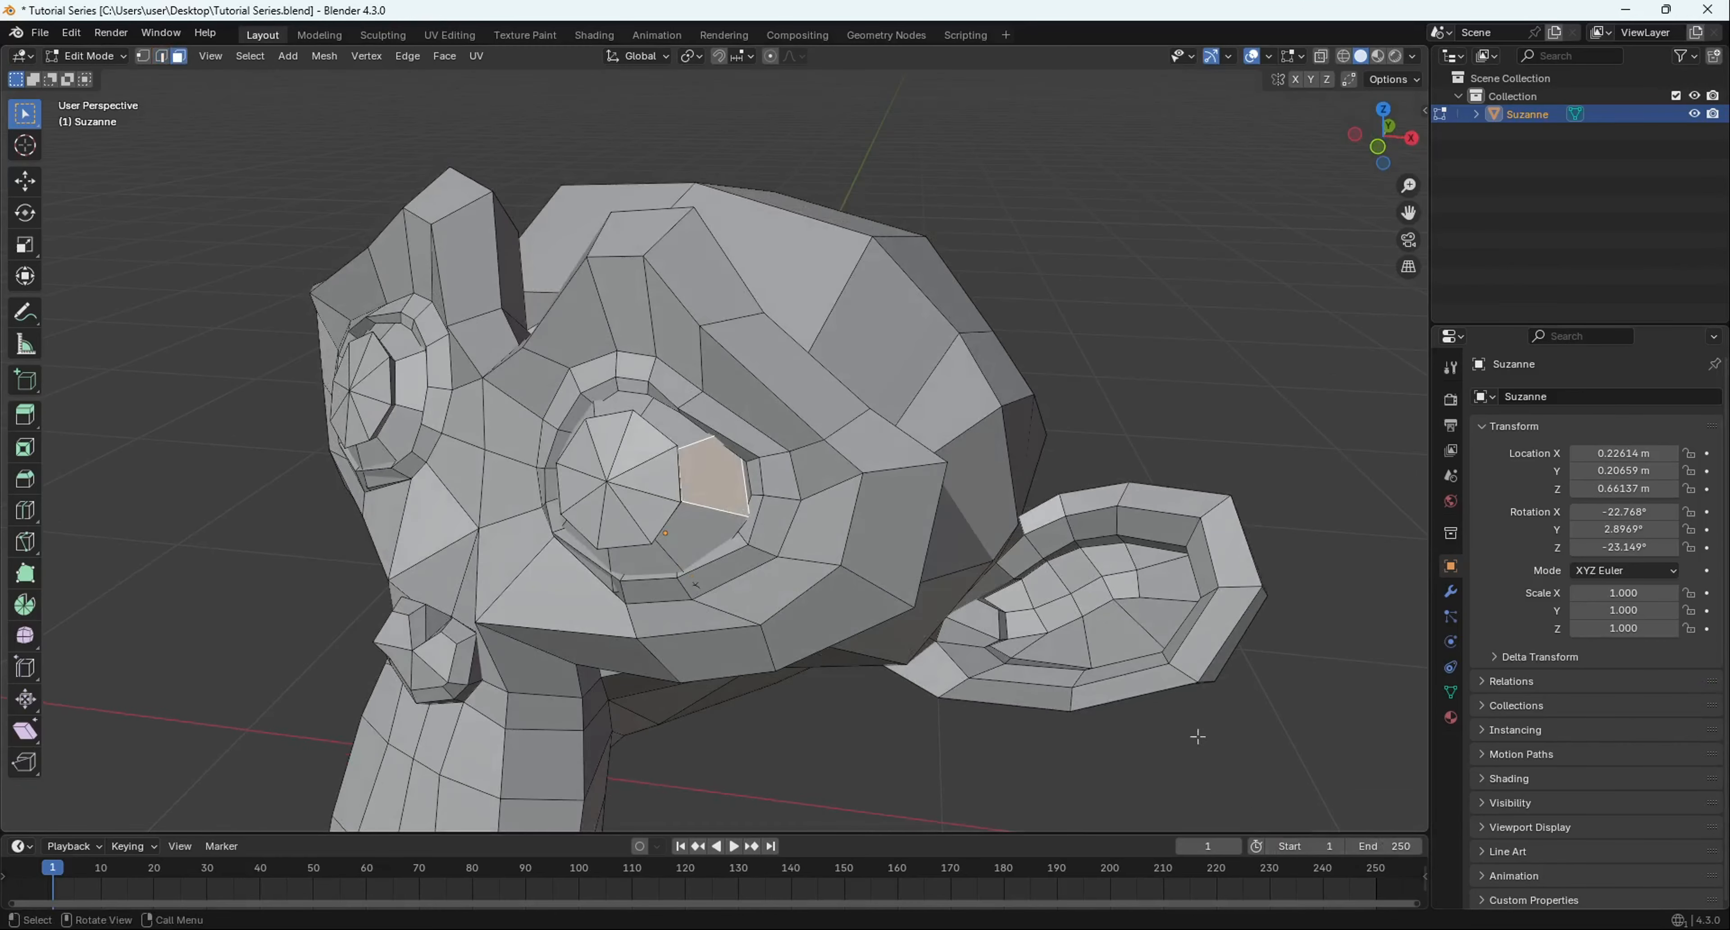
middle_click_drag(672, 403, 736, 540)
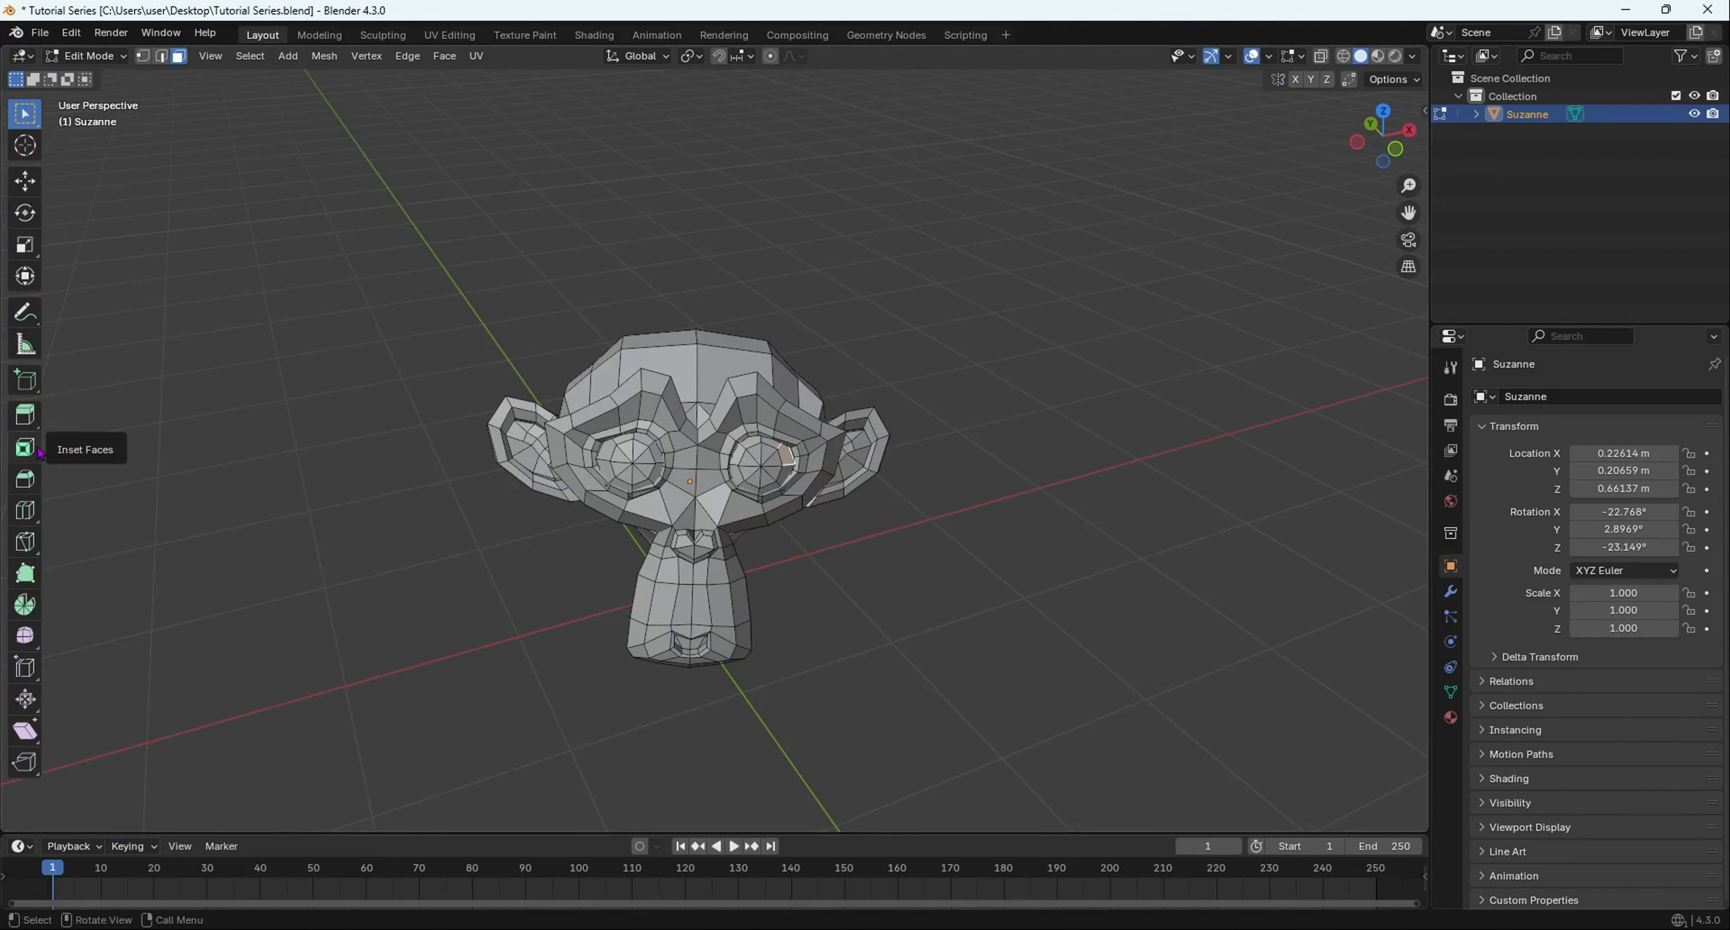
- Widen the left toolbar so each editing tool's name appears next to its icon
left_click_drag(45, 444, 140, 497)
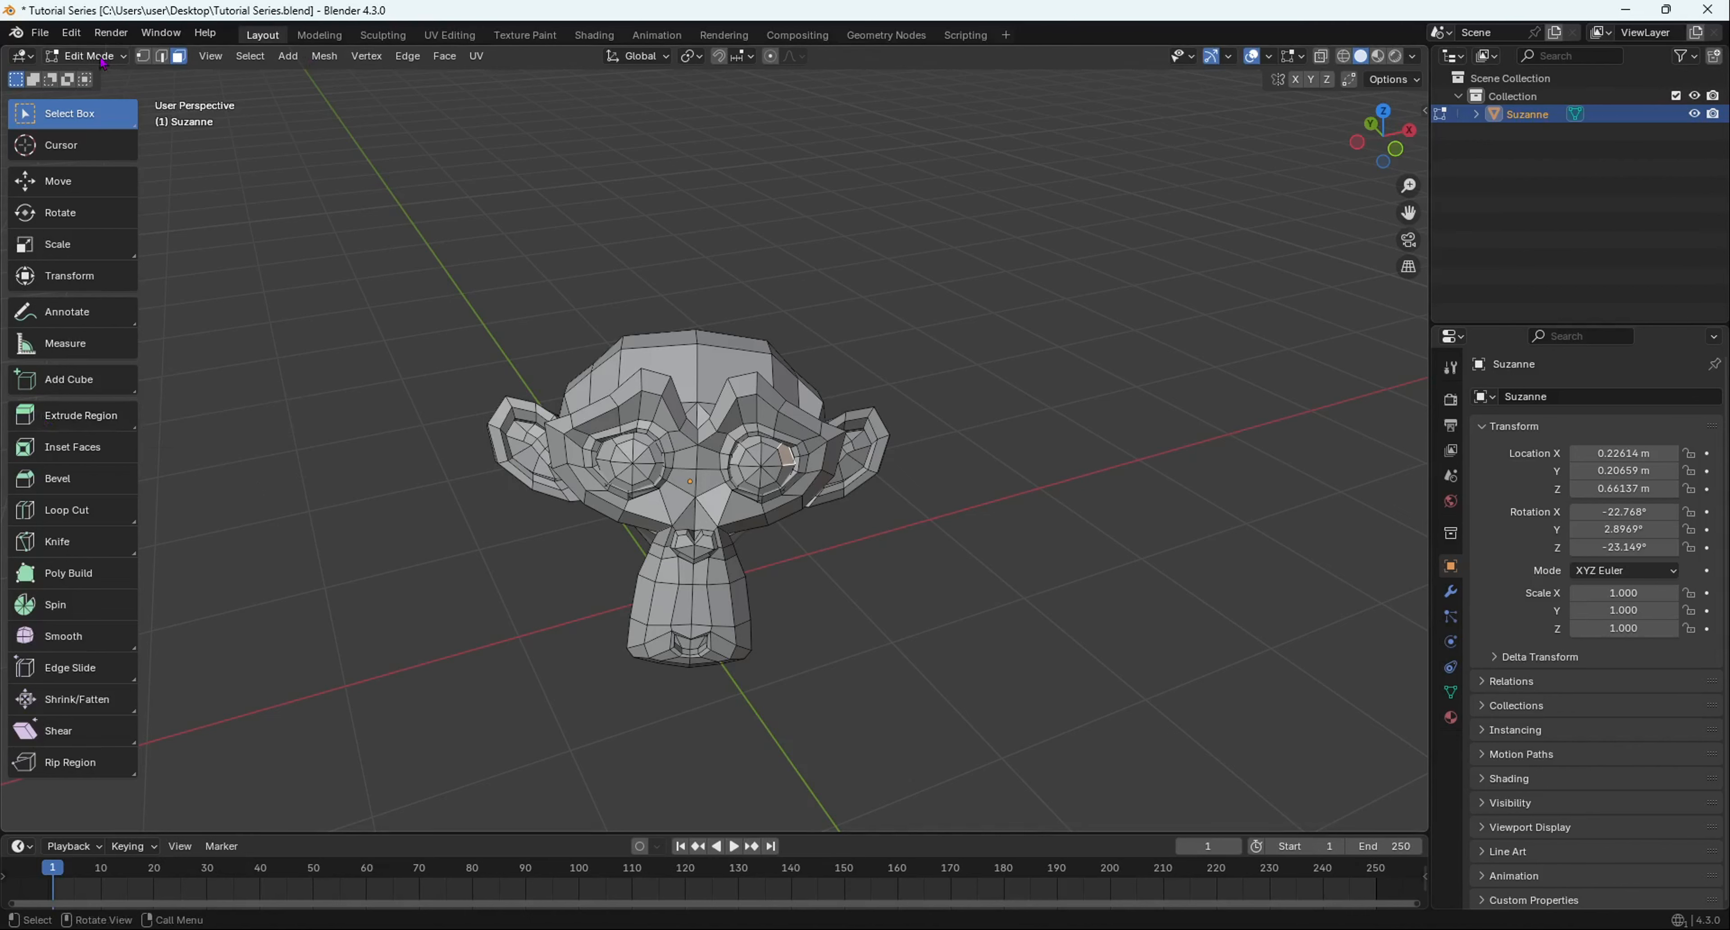
- Return to Object Mode and delete Suzanne from the scene
key("Tab")
middle_click_drag(770, 384, 828, 329)
scroll(799, 520, "up", 5)
middle_click_drag(799, 521, 817, 451)
scroll(747, 608, "down", 9)
scroll(753, 479, "up", 8)
key("x")
left_click(787, 461)
- Add a new mesh cube via Shift+A > Mesh > Cube
scroll(686, 527, "down", 3)
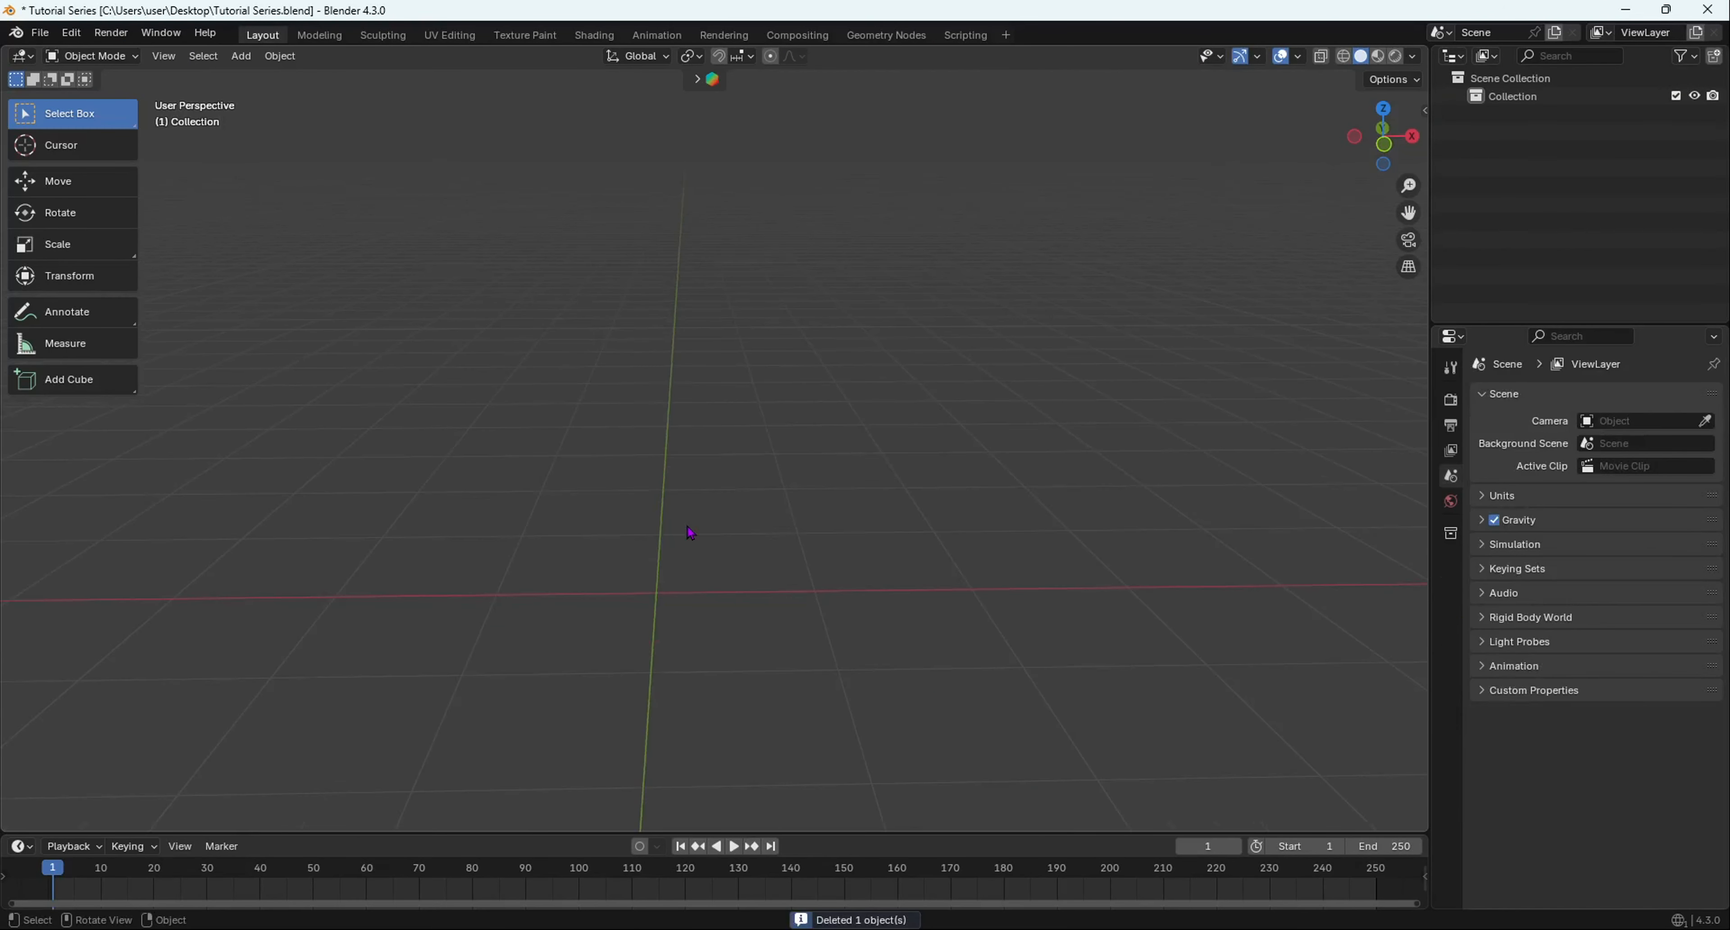
middle_click_drag(690, 533, 724, 530)
key("shift+a")
mouse_move(732, 529)
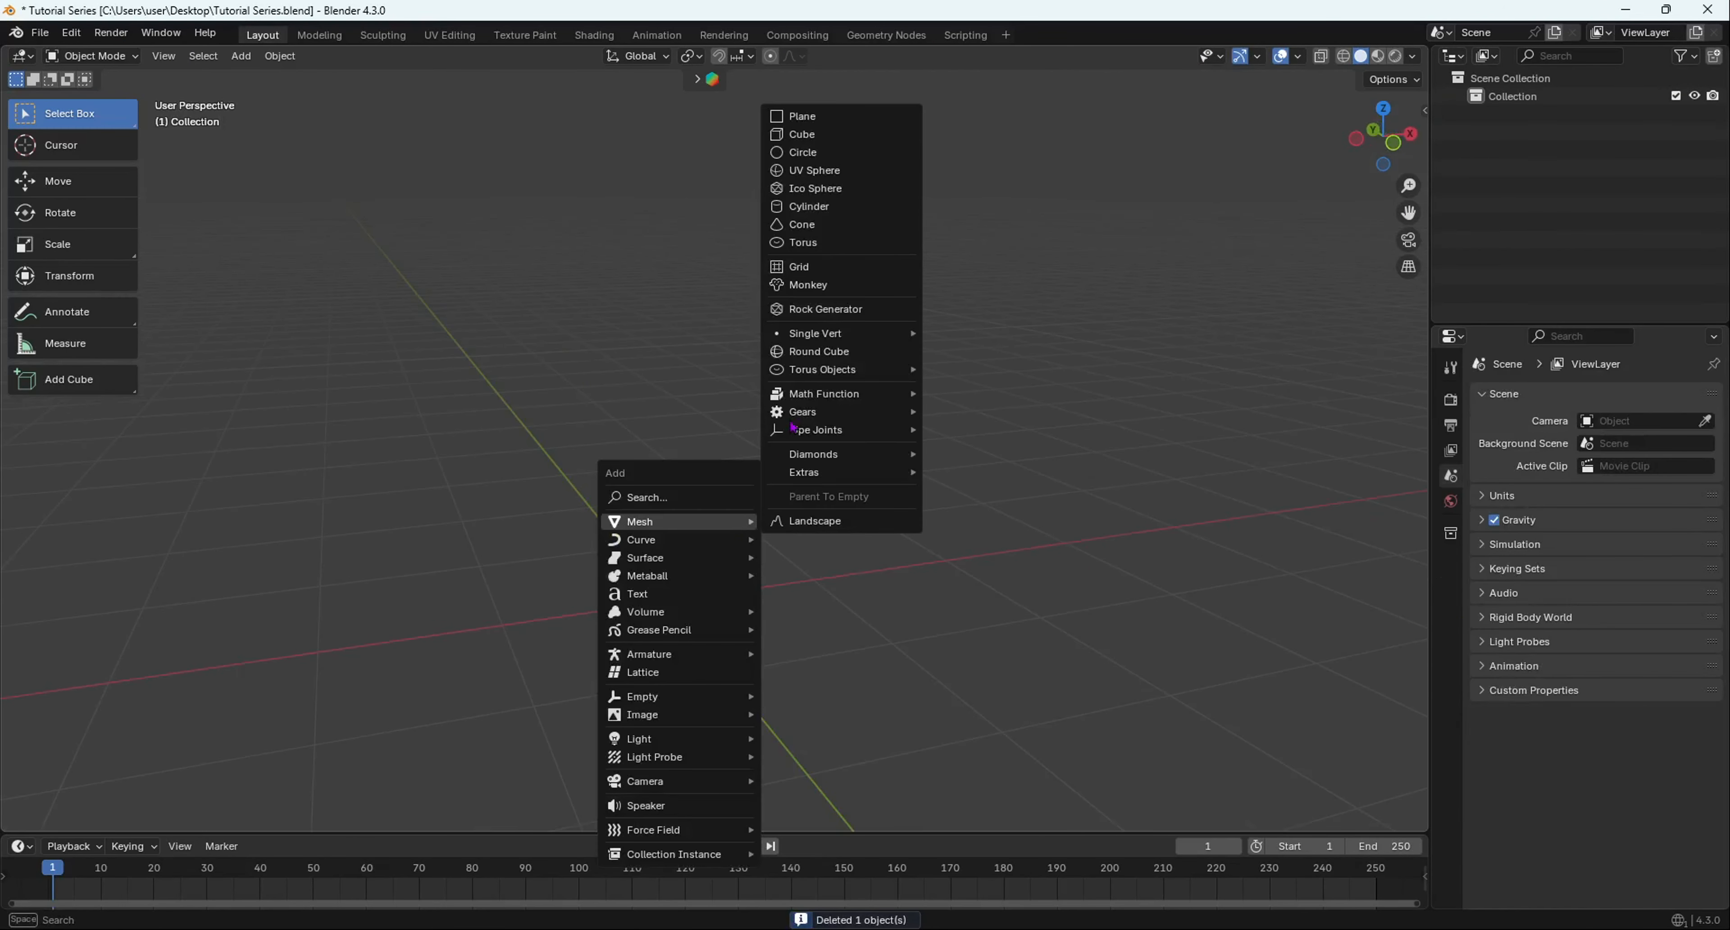
left_click(817, 134)
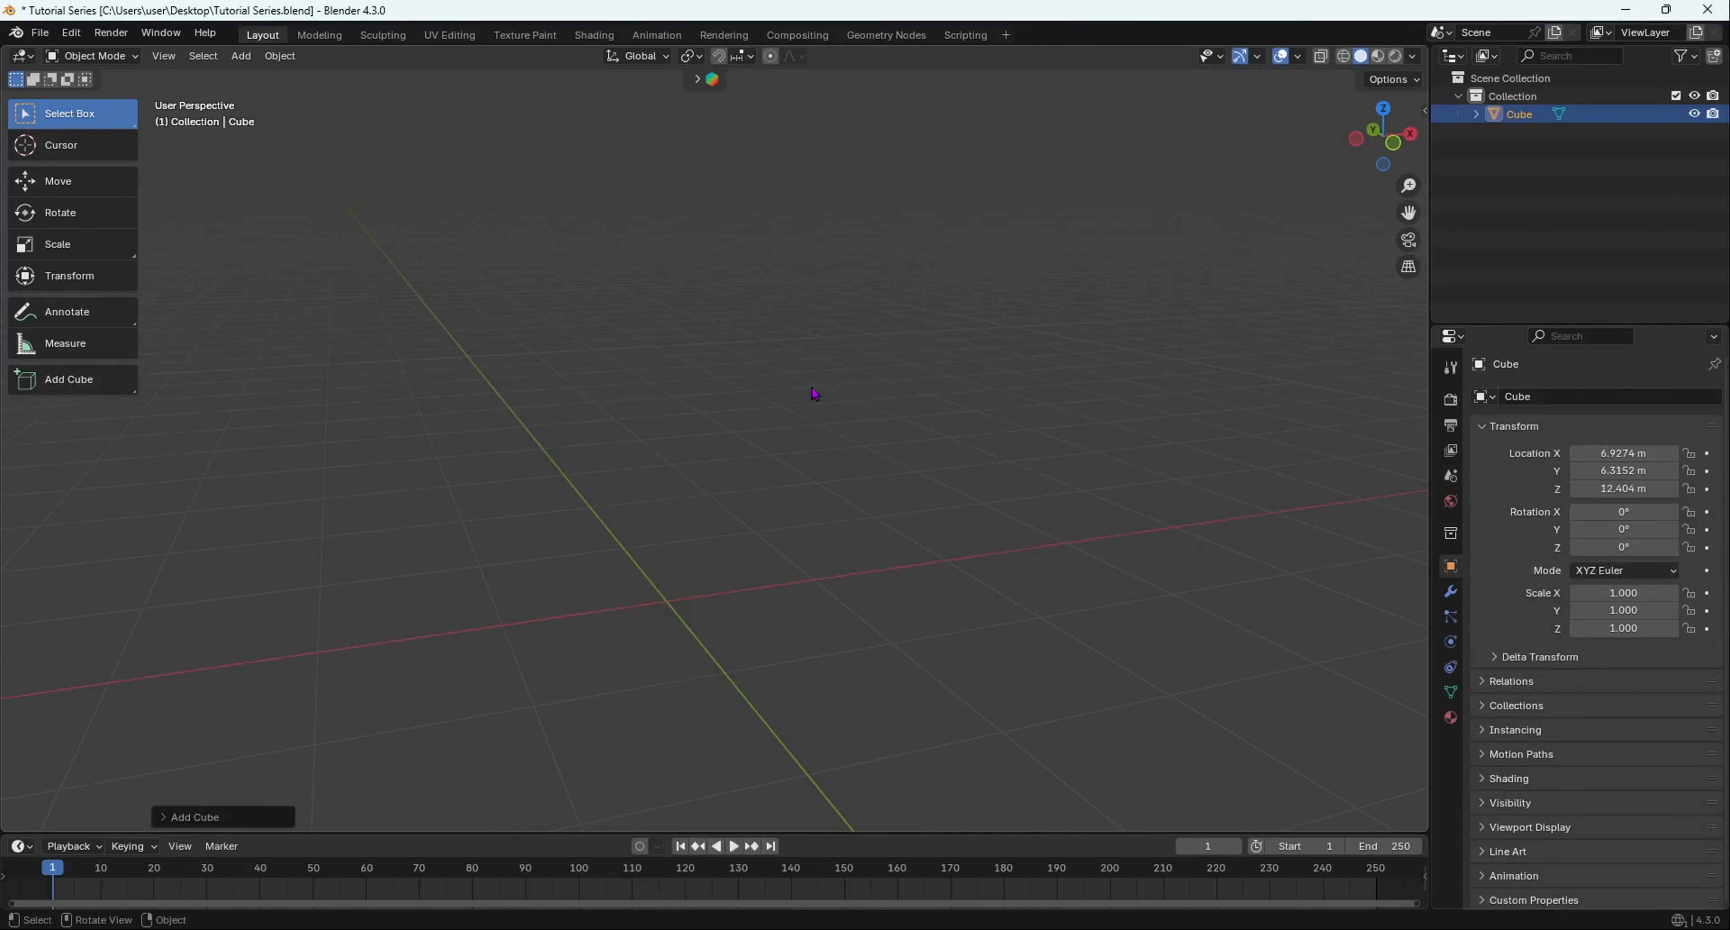
middle_click_drag(807, 394, 687, 699)
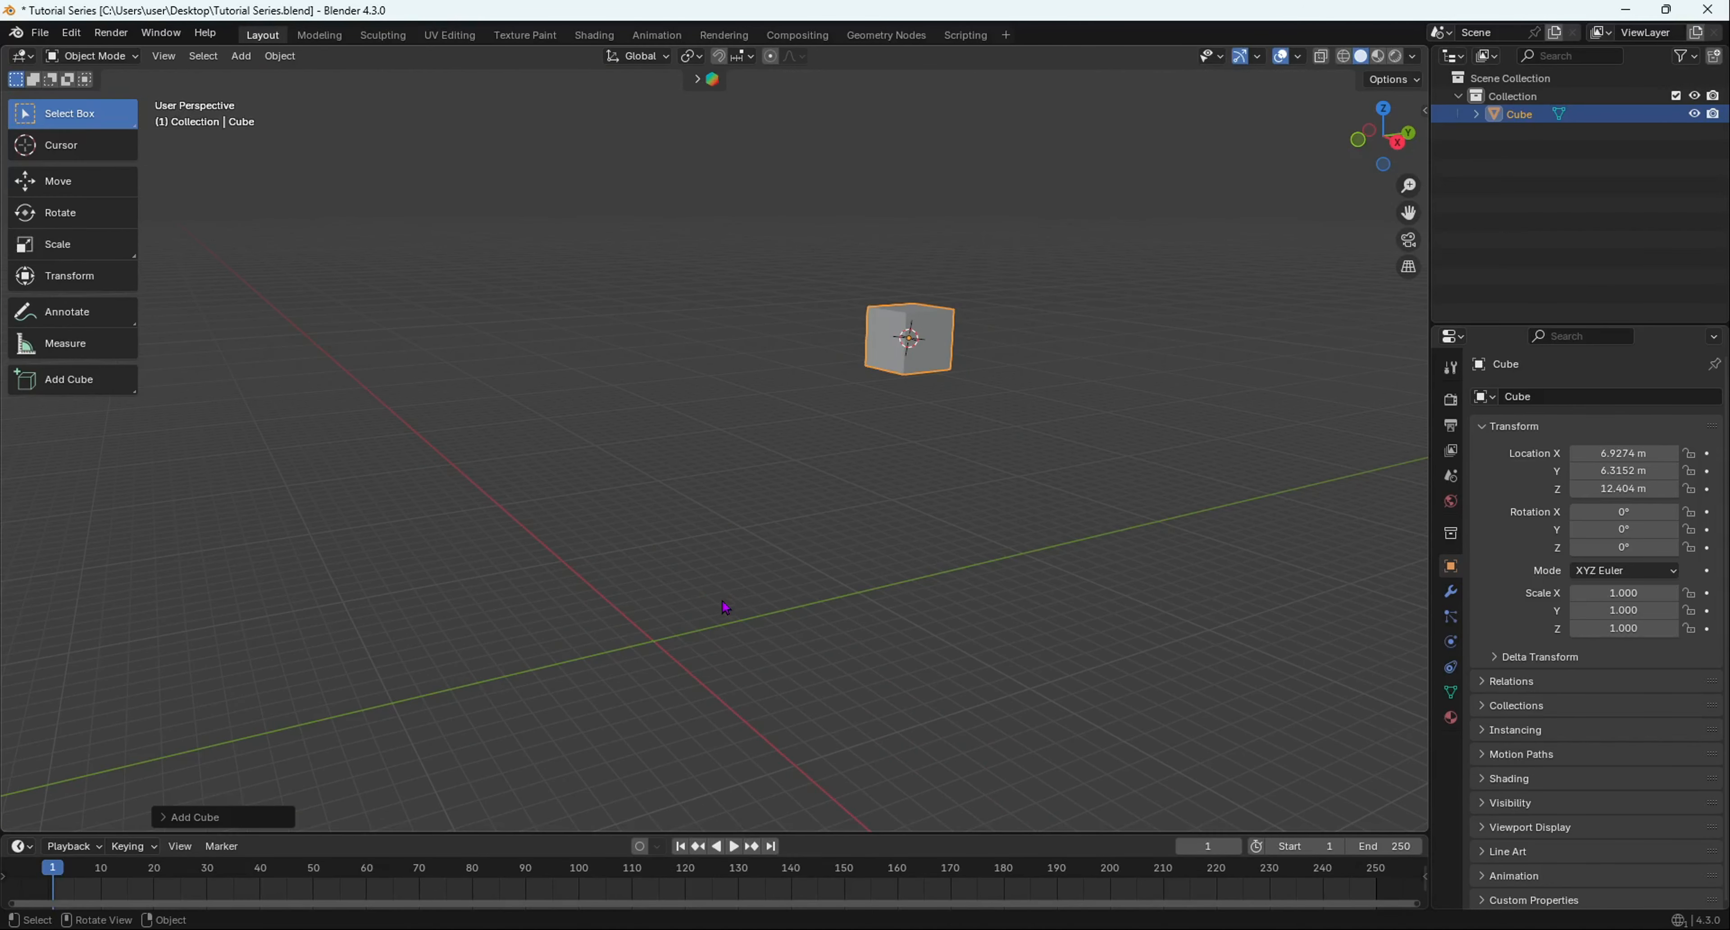
- Snap the 3D cursor to the world origin
key("shift+s")
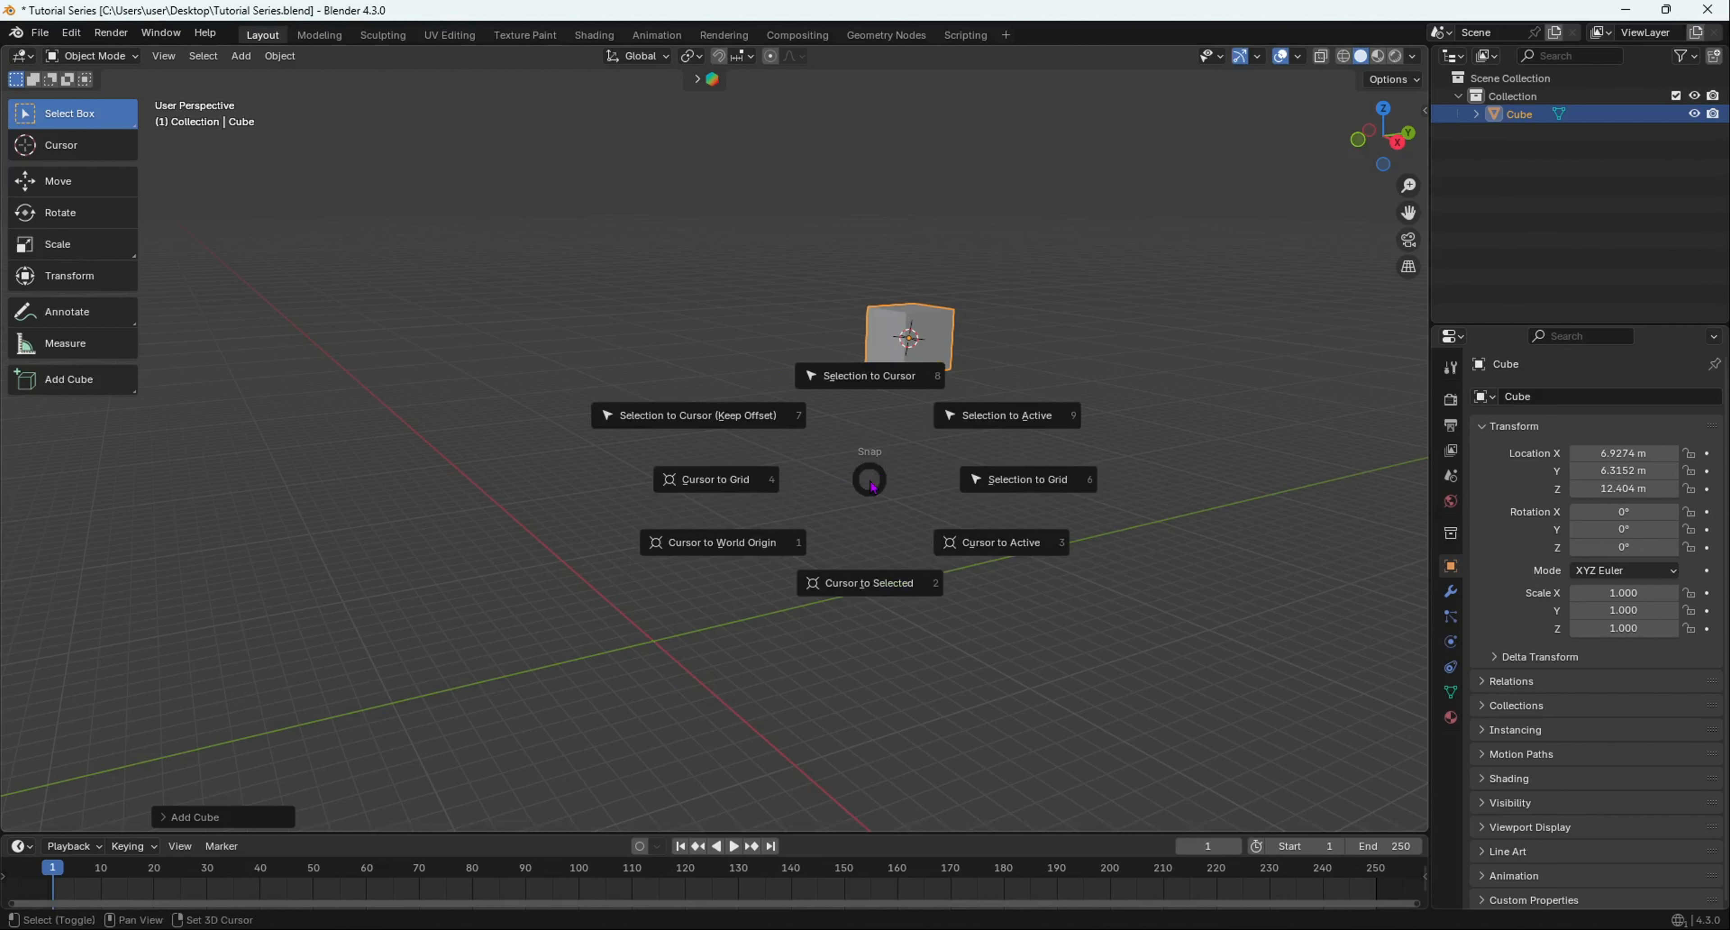
left_click(710, 566)
middle_click_drag(712, 571, 800, 495)
- Delete the misplaced cube and add a fresh cube at the world origin
key("x")
left_click(810, 492)
middle_click_drag(664, 629, 606, 568)
key("shift+a")
mouse_move(618, 556)
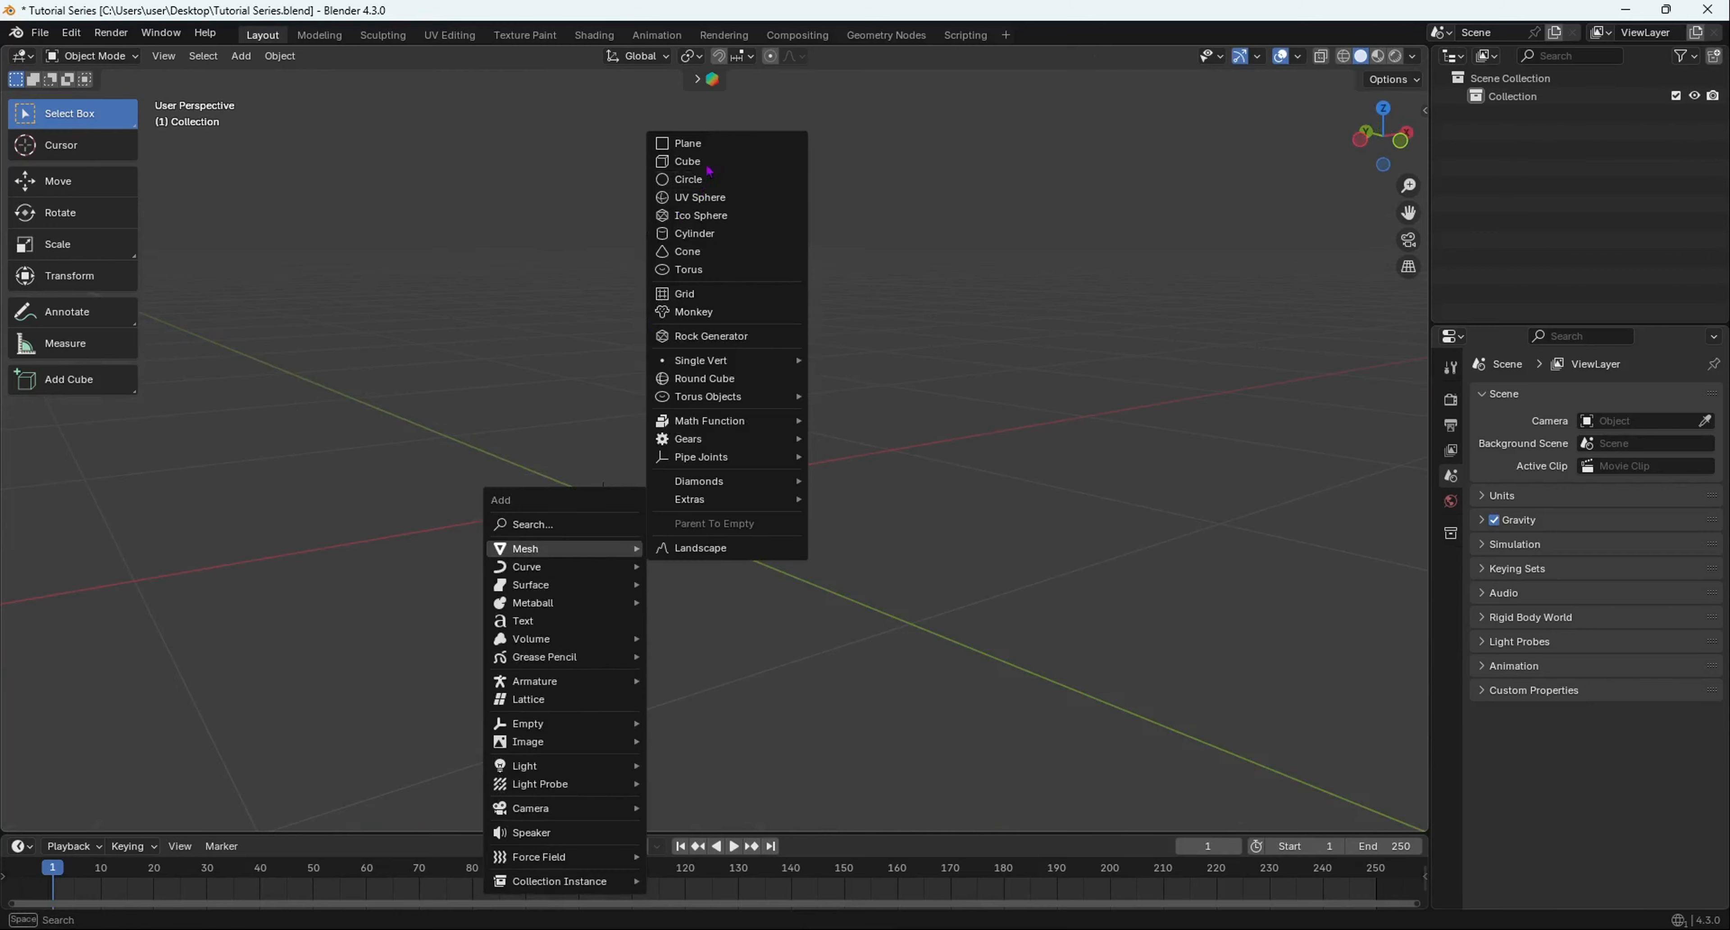
left_click(682, 162)
middle_click_drag(680, 398, 711, 478)
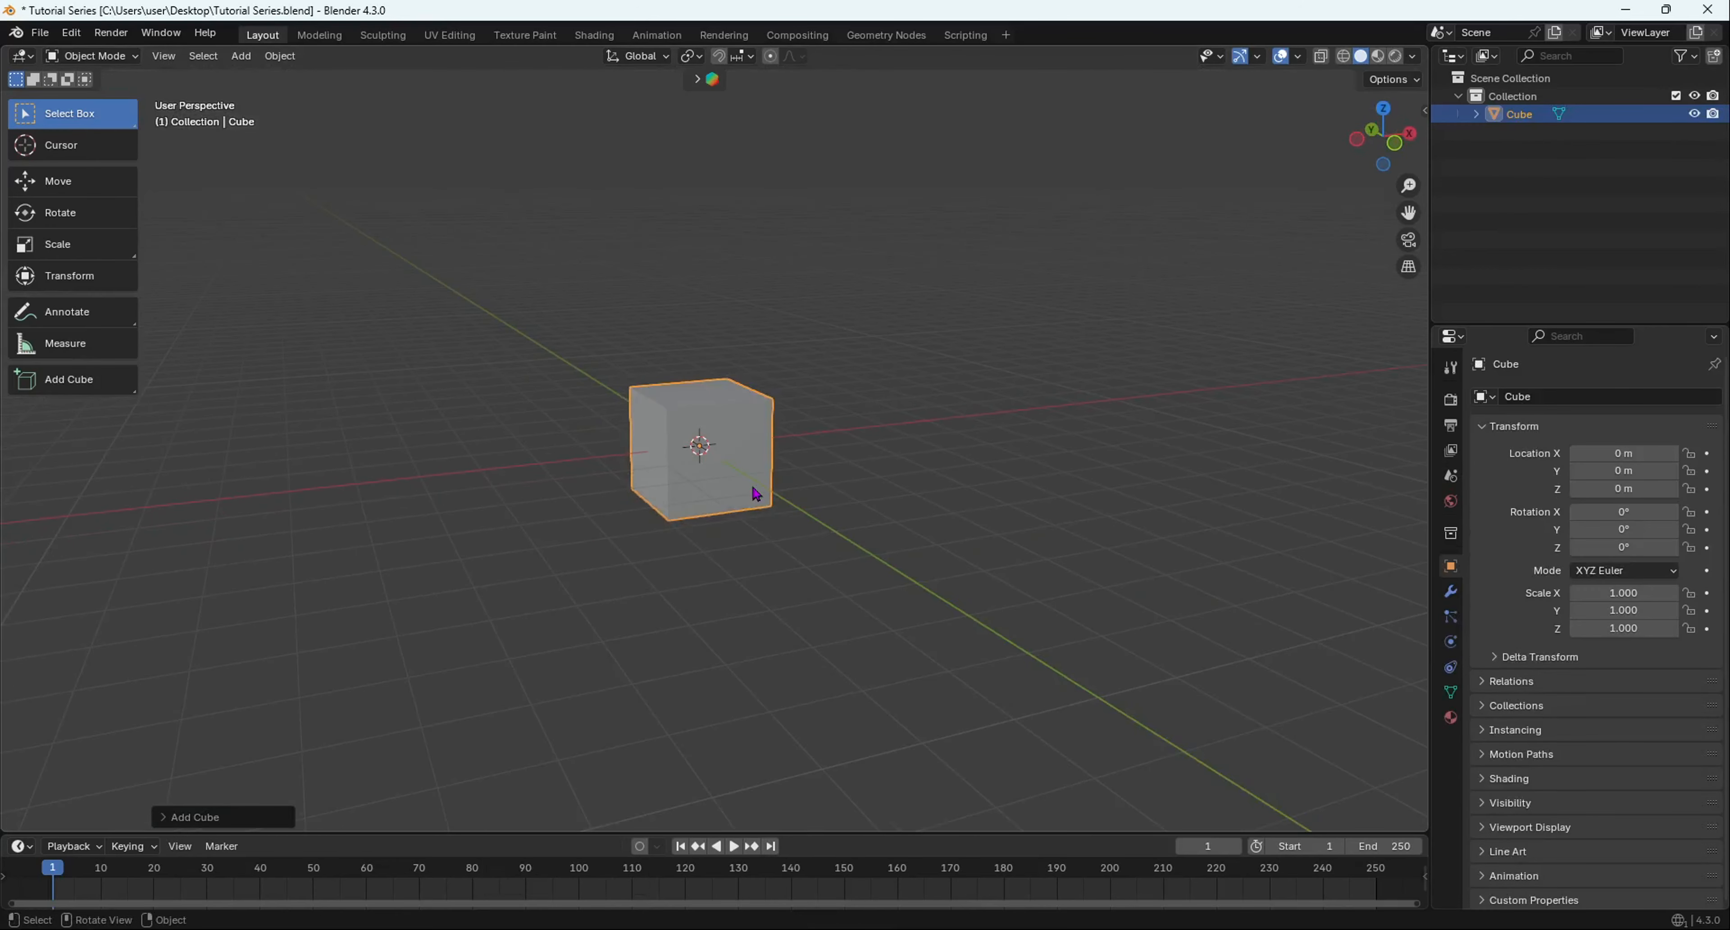
- Move the cube up along Z to 1.0878 m
key("g")
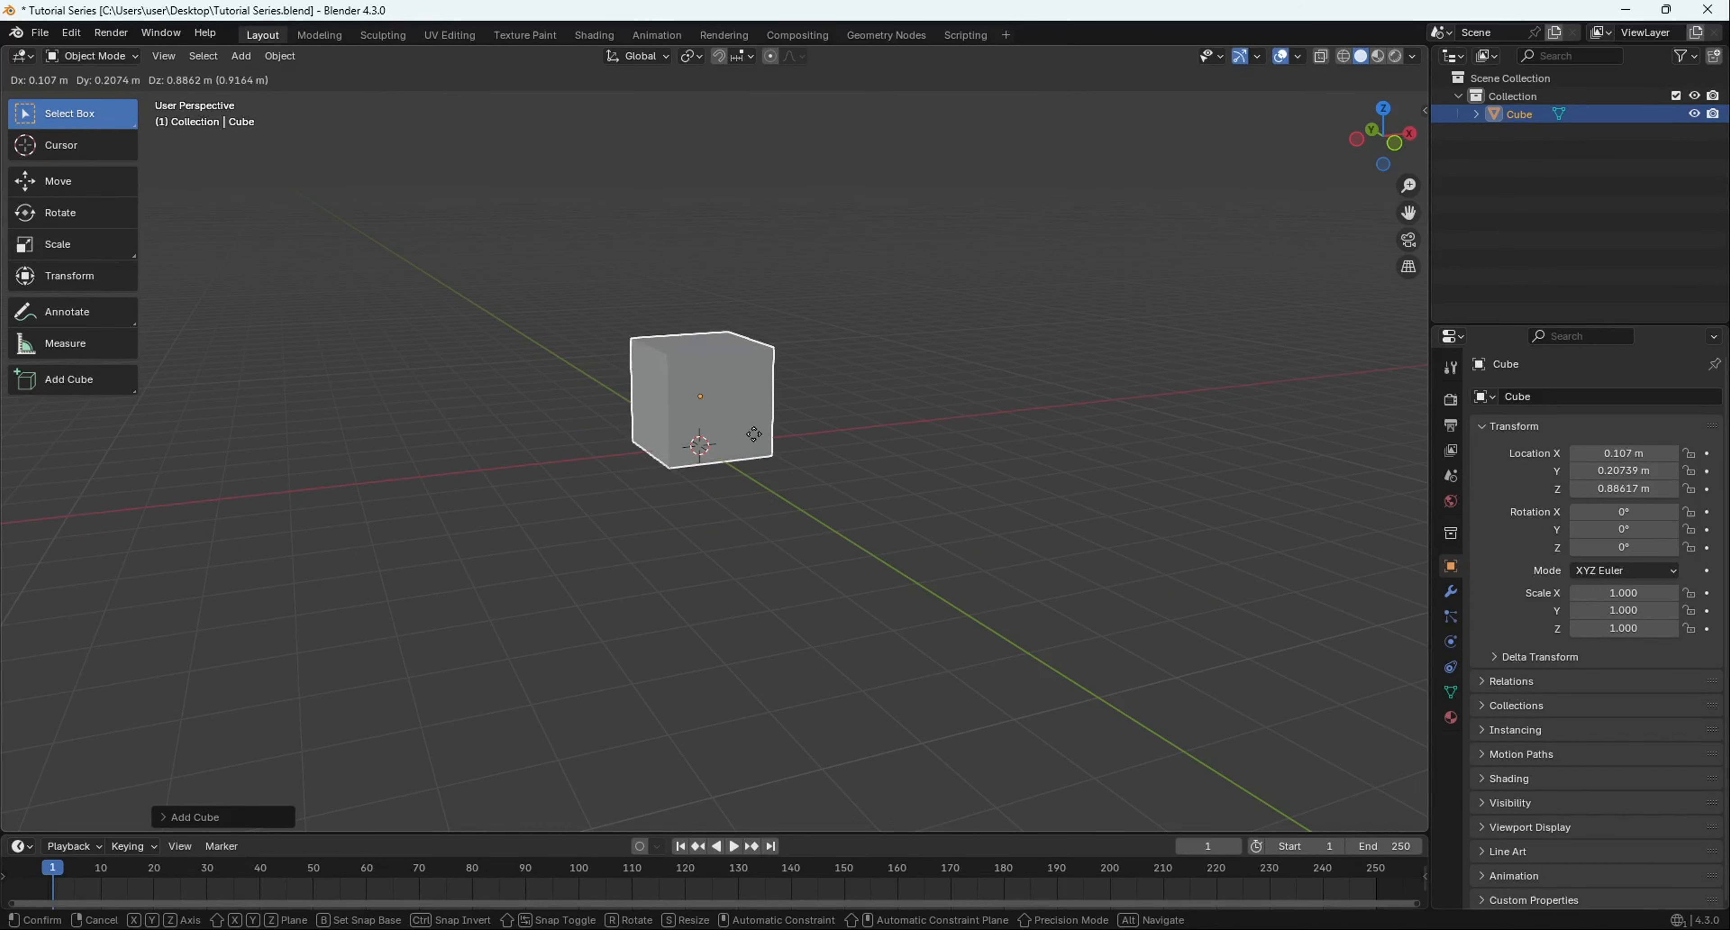
key("z")
left_click(730, 528)
middle_click_drag(729, 528, 667, 523)
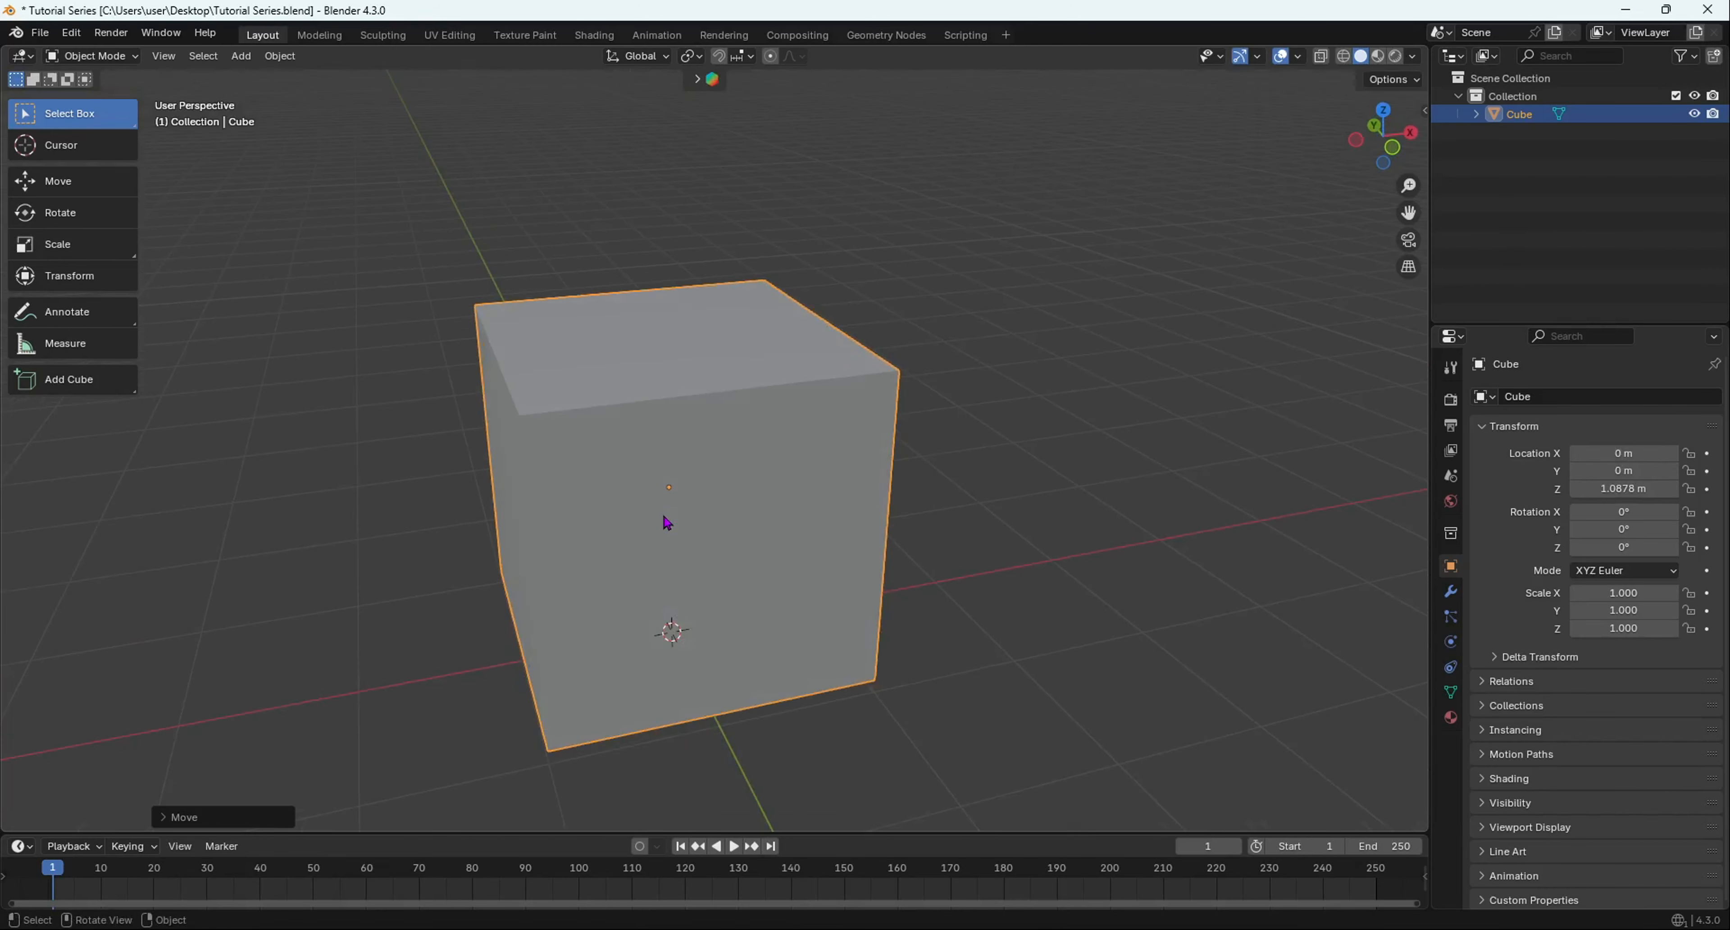
- Switch the cube to Edit Mode and clear the initial front-face selection
key("Tab")
scroll(602, 653, "up", 1)
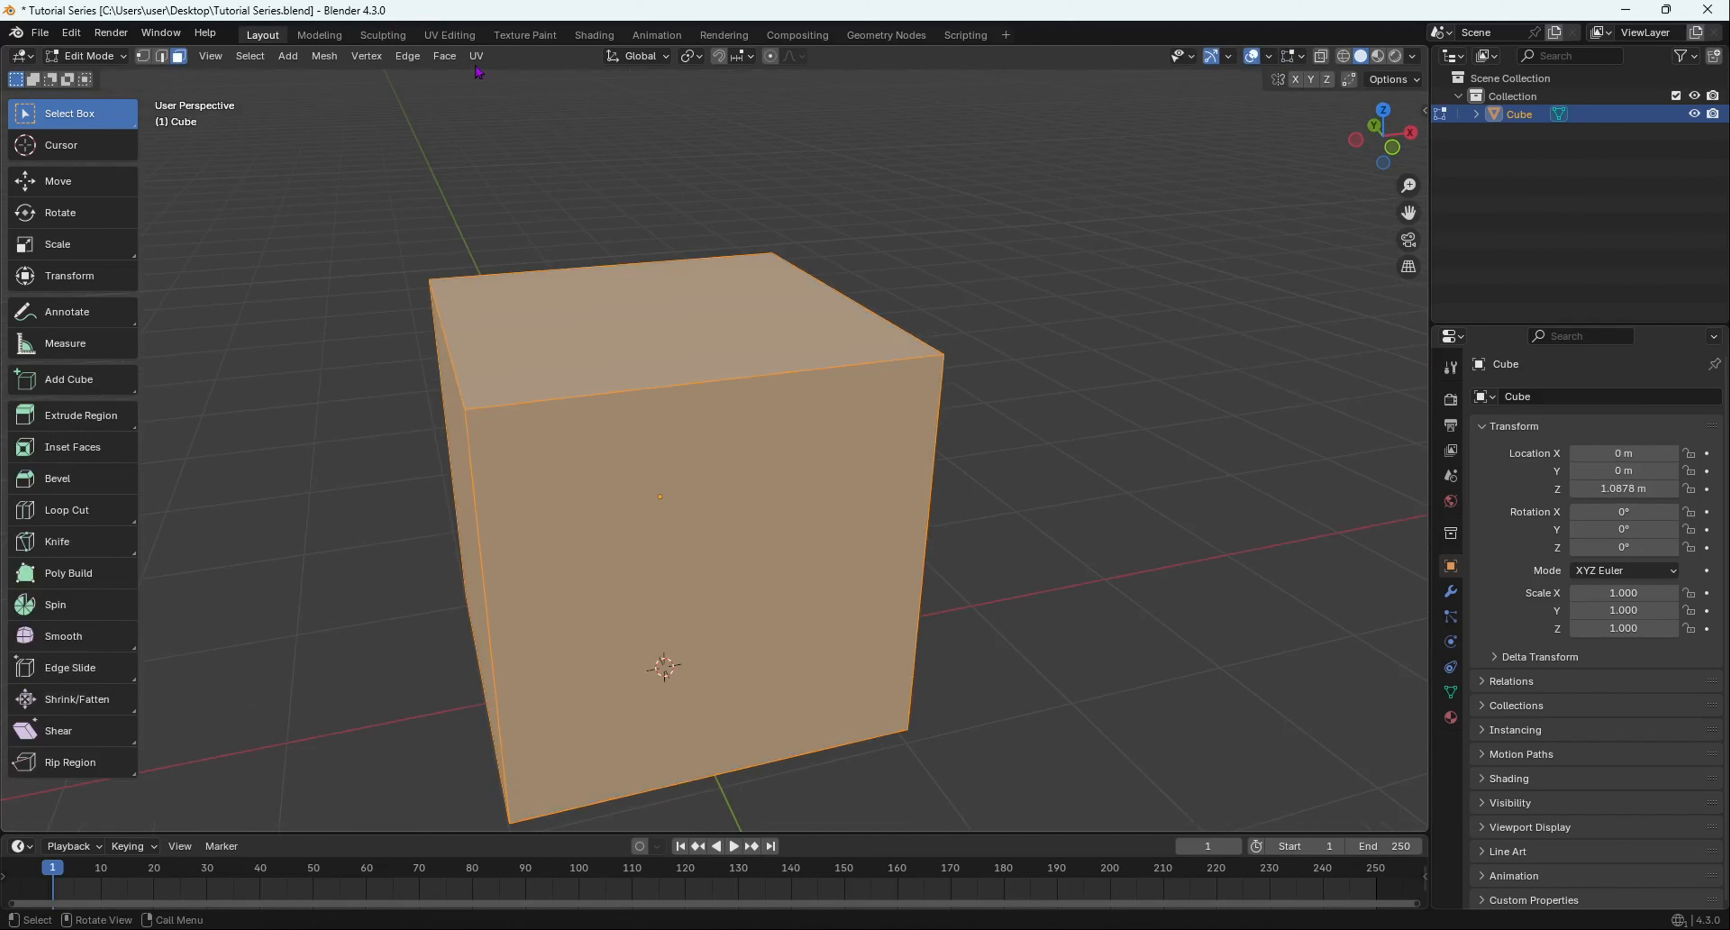
left_click(659, 572)
left_click(638, 234)
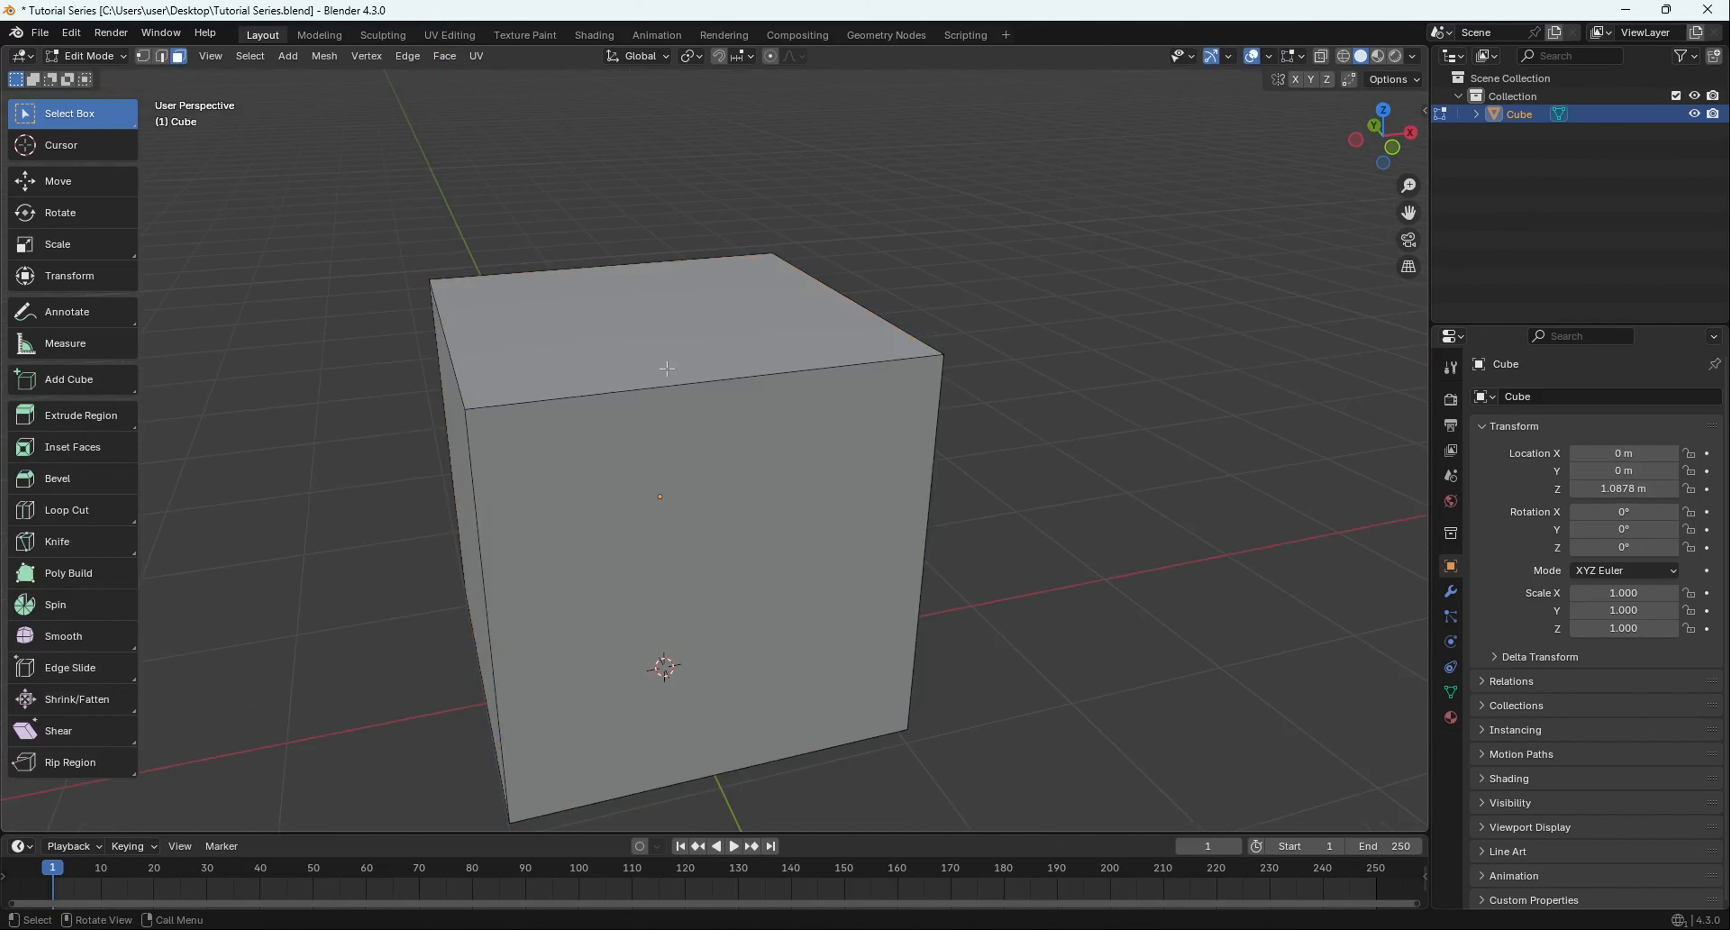
- Select only the cube's top face and view it from several angles
left_click(665, 339)
middle_click_drag(665, 346, 622, 473)
scroll(624, 475, "down", 5)
middle_click_drag(624, 476, 501, 397)
scroll(552, 423, "up", 5)
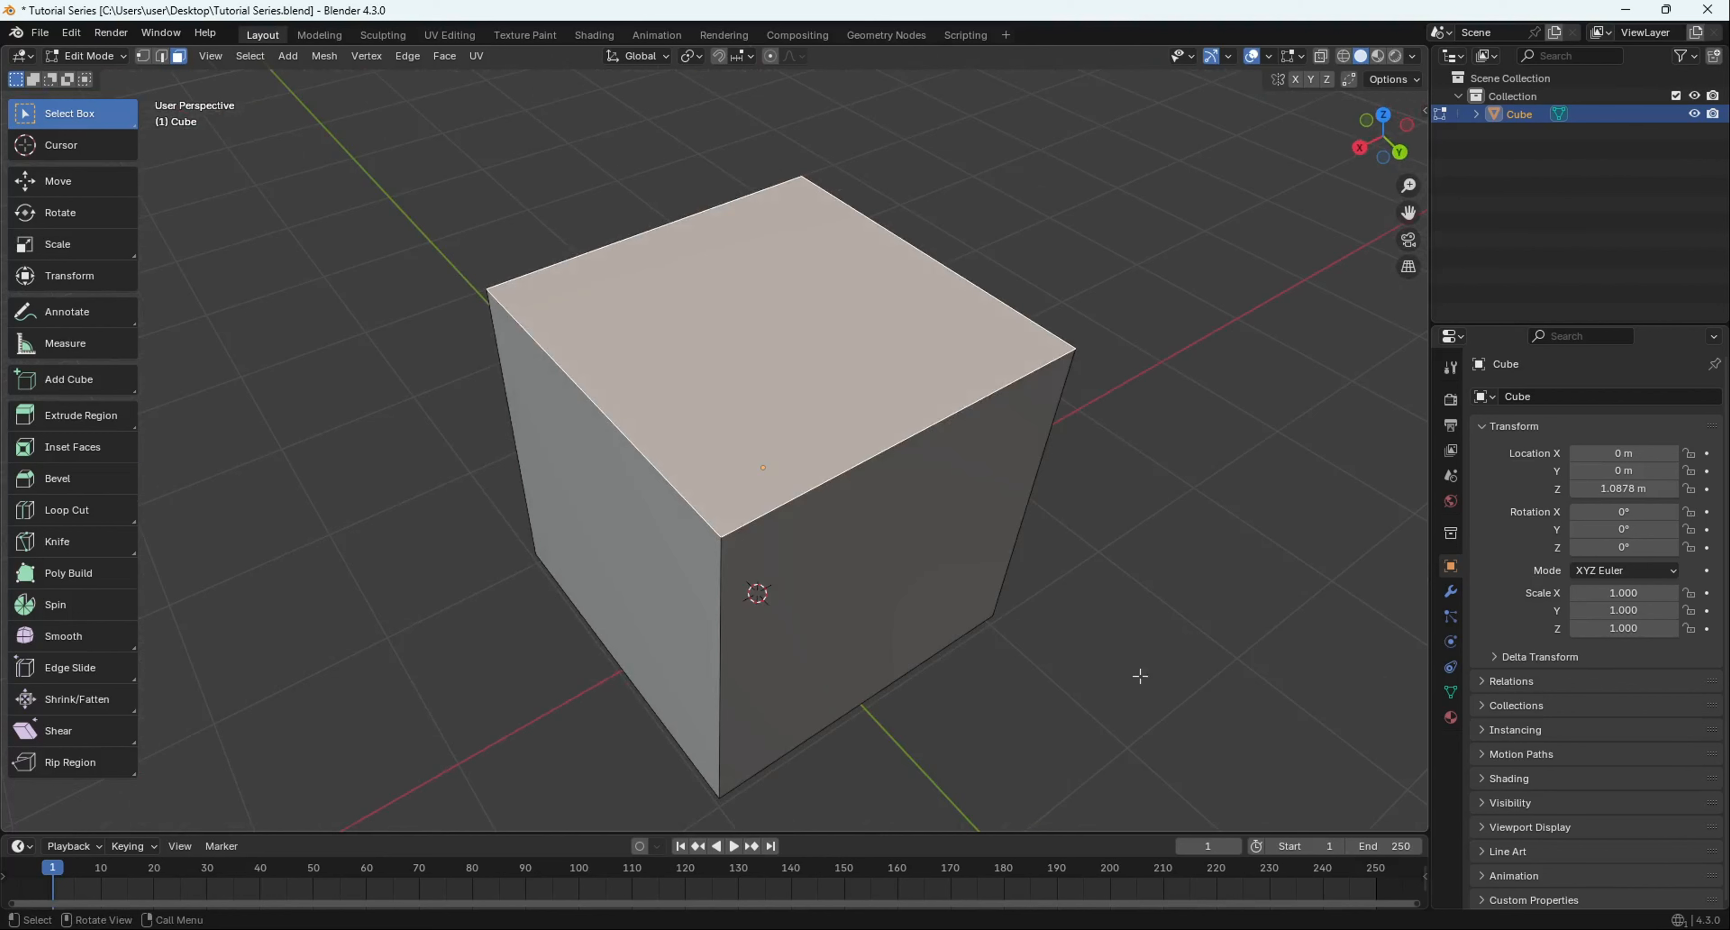
scroll(1046, 646, "down", 2)
middle_click_drag(1024, 637, 905, 566)
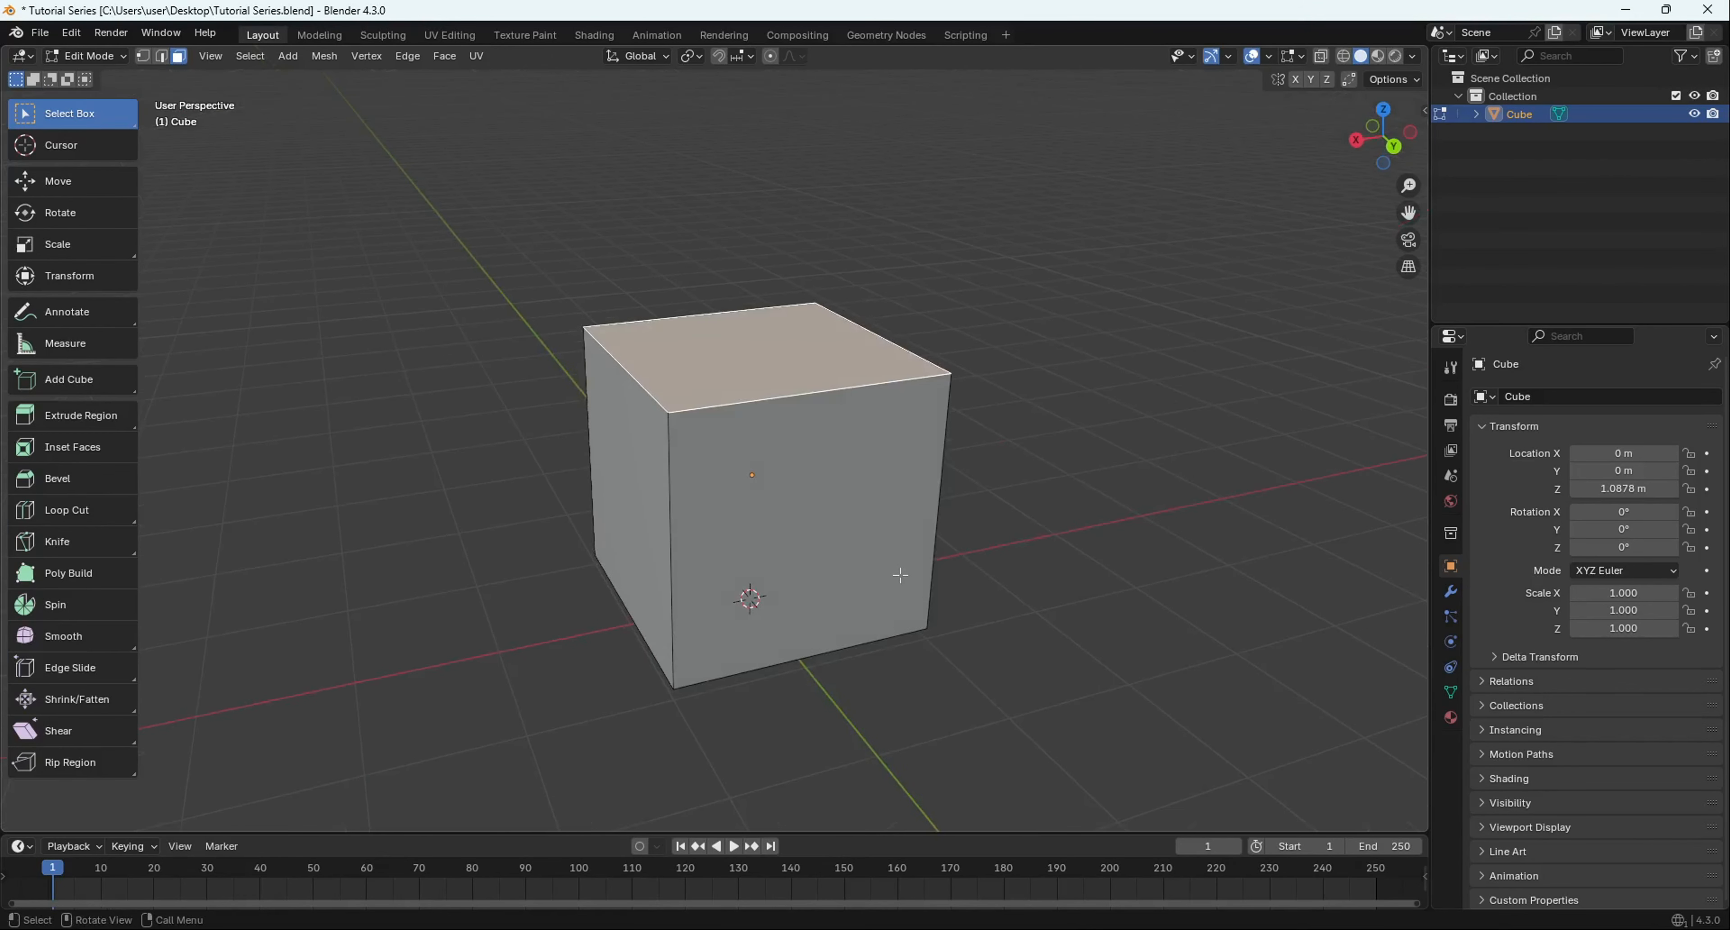
- Extrude the top face upward into a new block
key("e")
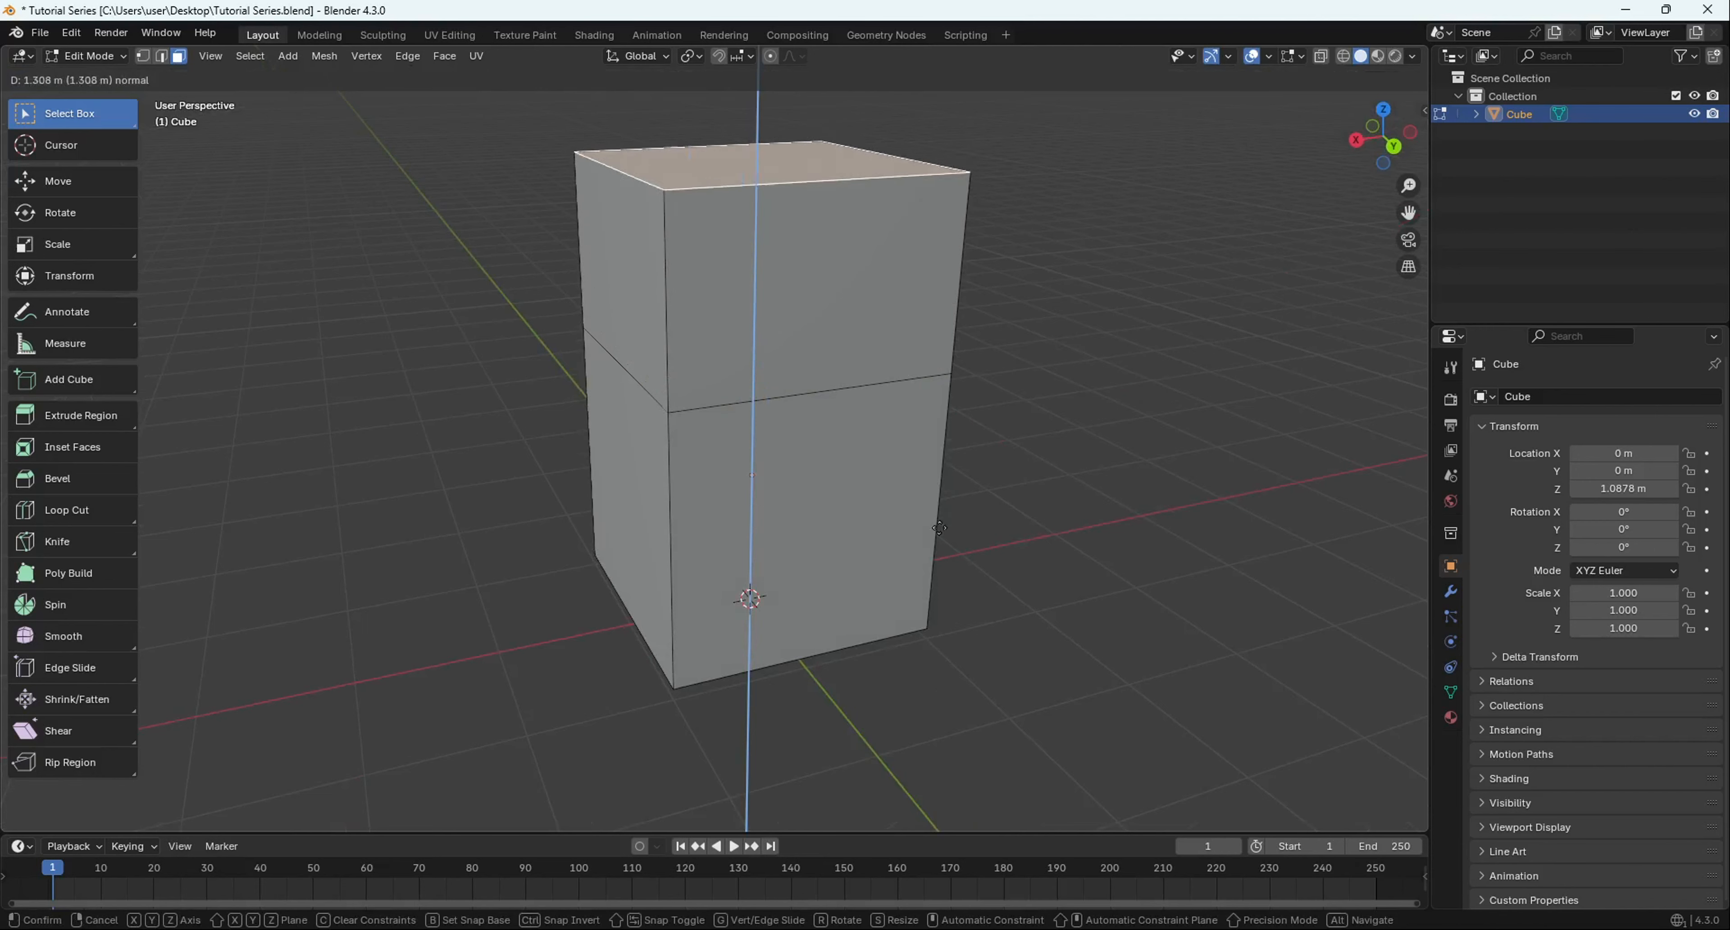
left_click(912, 547)
scroll(910, 579, "down", 2)
middle_click_drag(910, 579, 637, 503)
- Extrude the upper right side face out to the right
left_click(660, 533)
left_click(636, 503)
key("e")
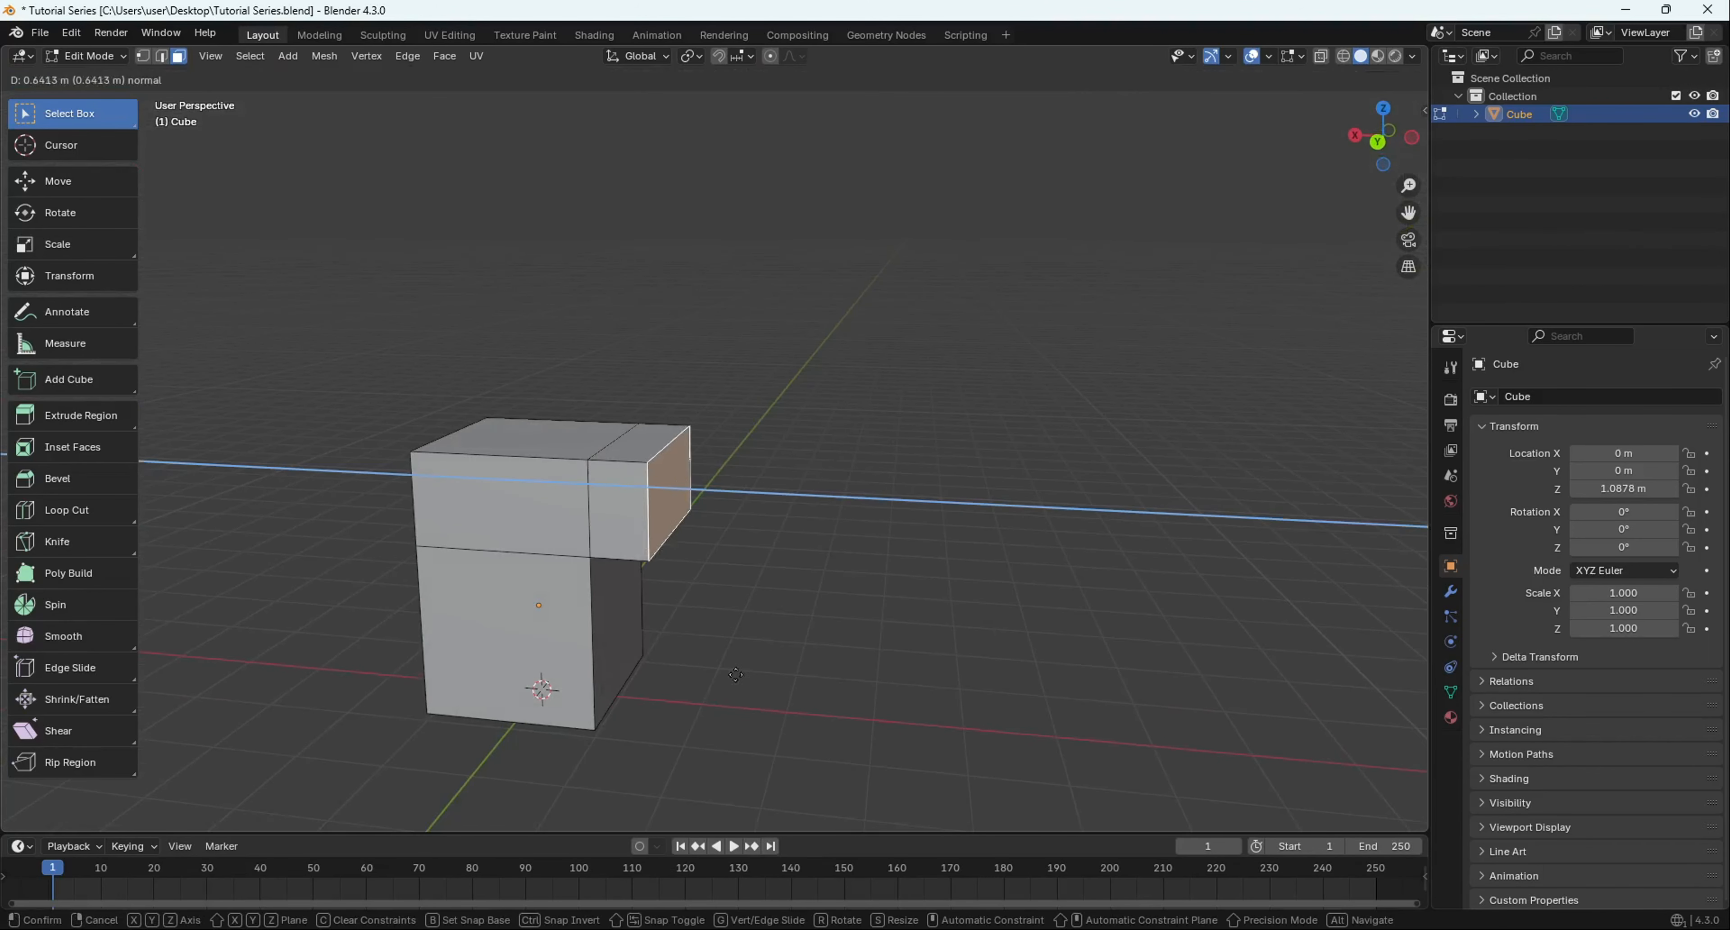
left_click(853, 544)
middle_click_drag(853, 545, 672, 571)
- Extrude the new block's top face upward, then its front face forward
left_click(656, 480)
key("e")
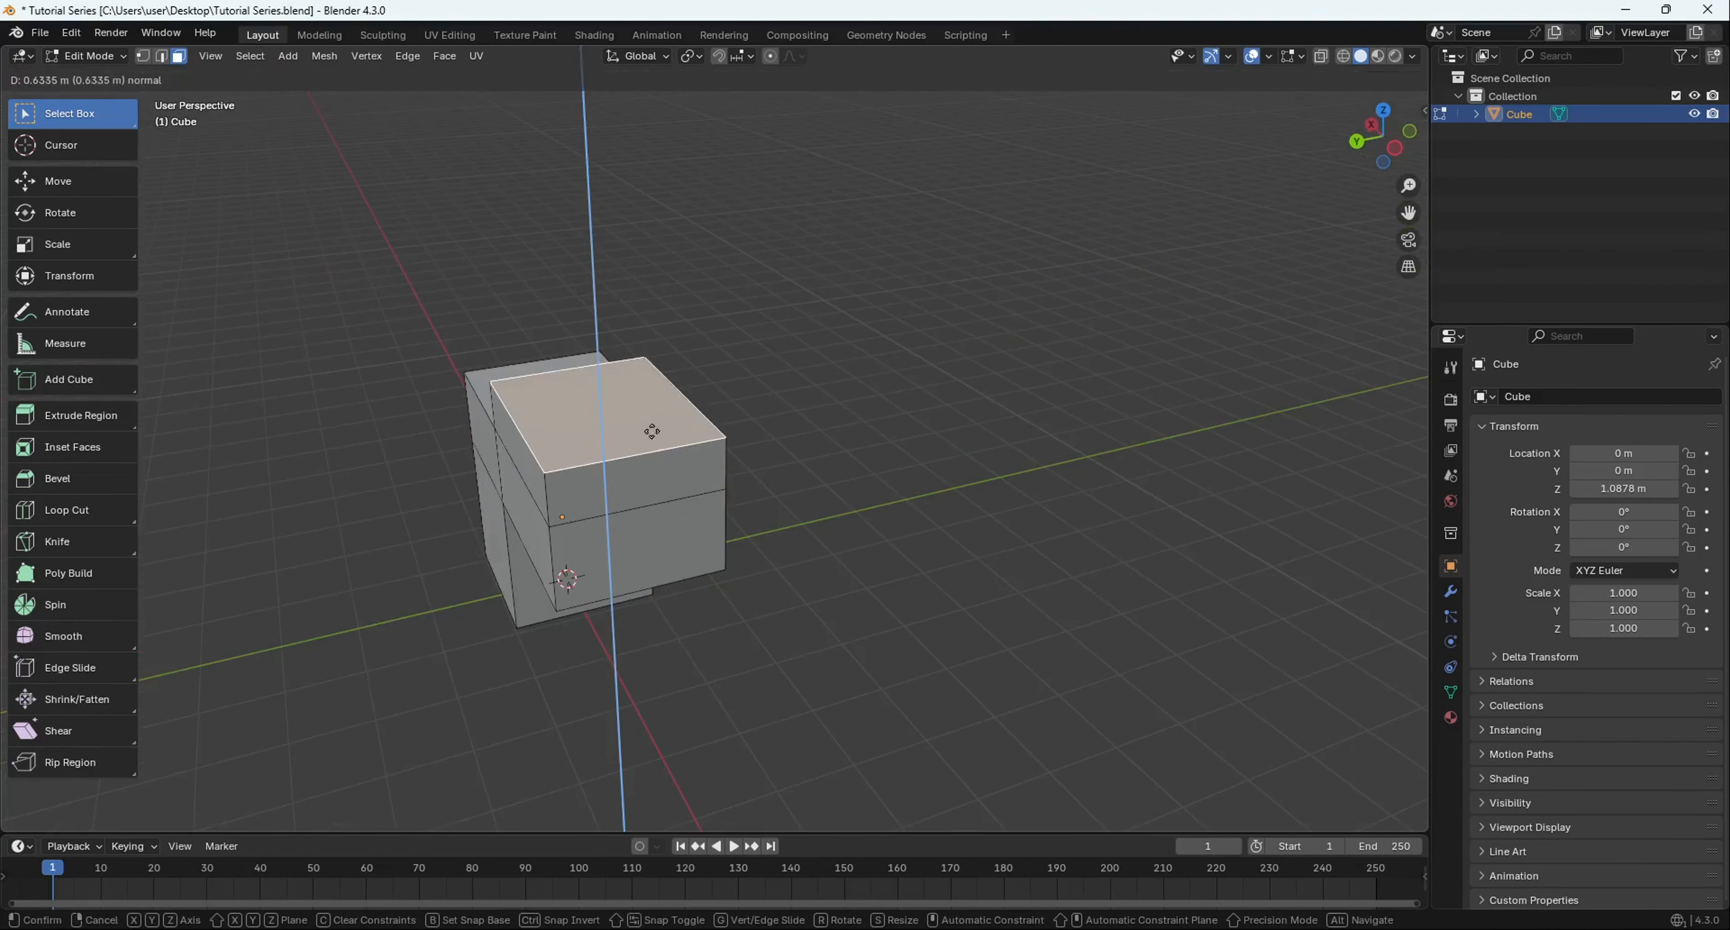
left_click(653, 430)
middle_click_drag(653, 430, 561, 439)
left_click(560, 429)
key("e")
left_click(478, 486)
left_click(586, 469)
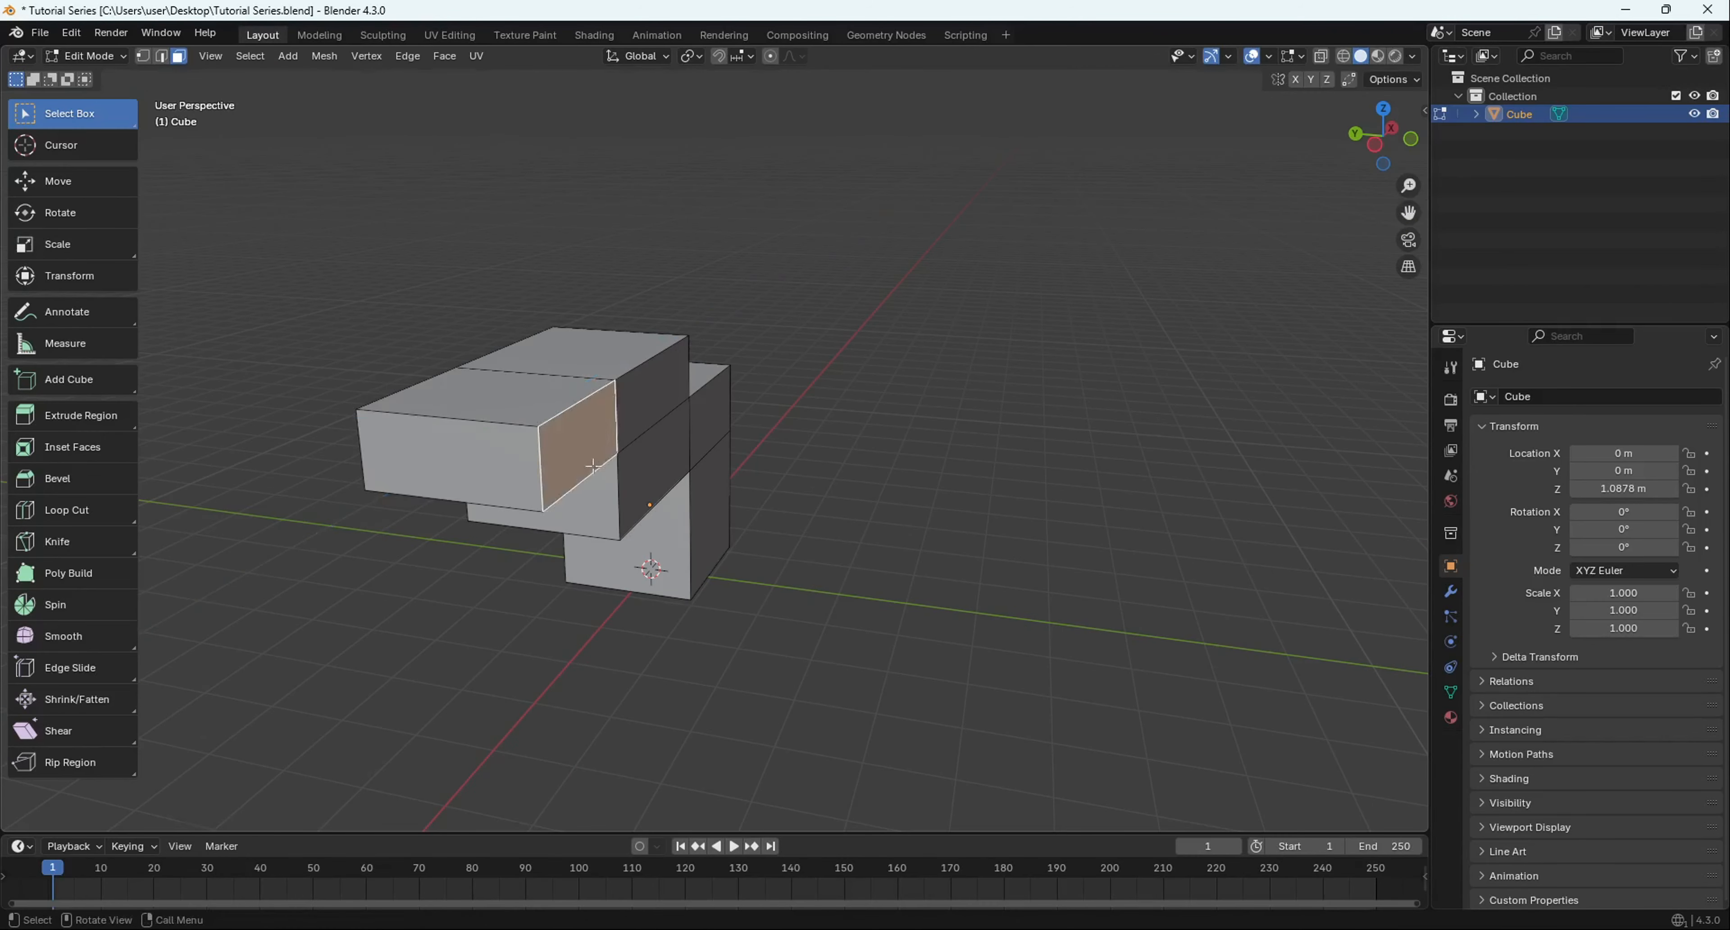
- Extrude a side face to the right and the new block's front face forward
key("e")
left_click(746, 503)
middle_click_drag(746, 503, 697, 552)
middle_click_drag(551, 417, 550, 405)
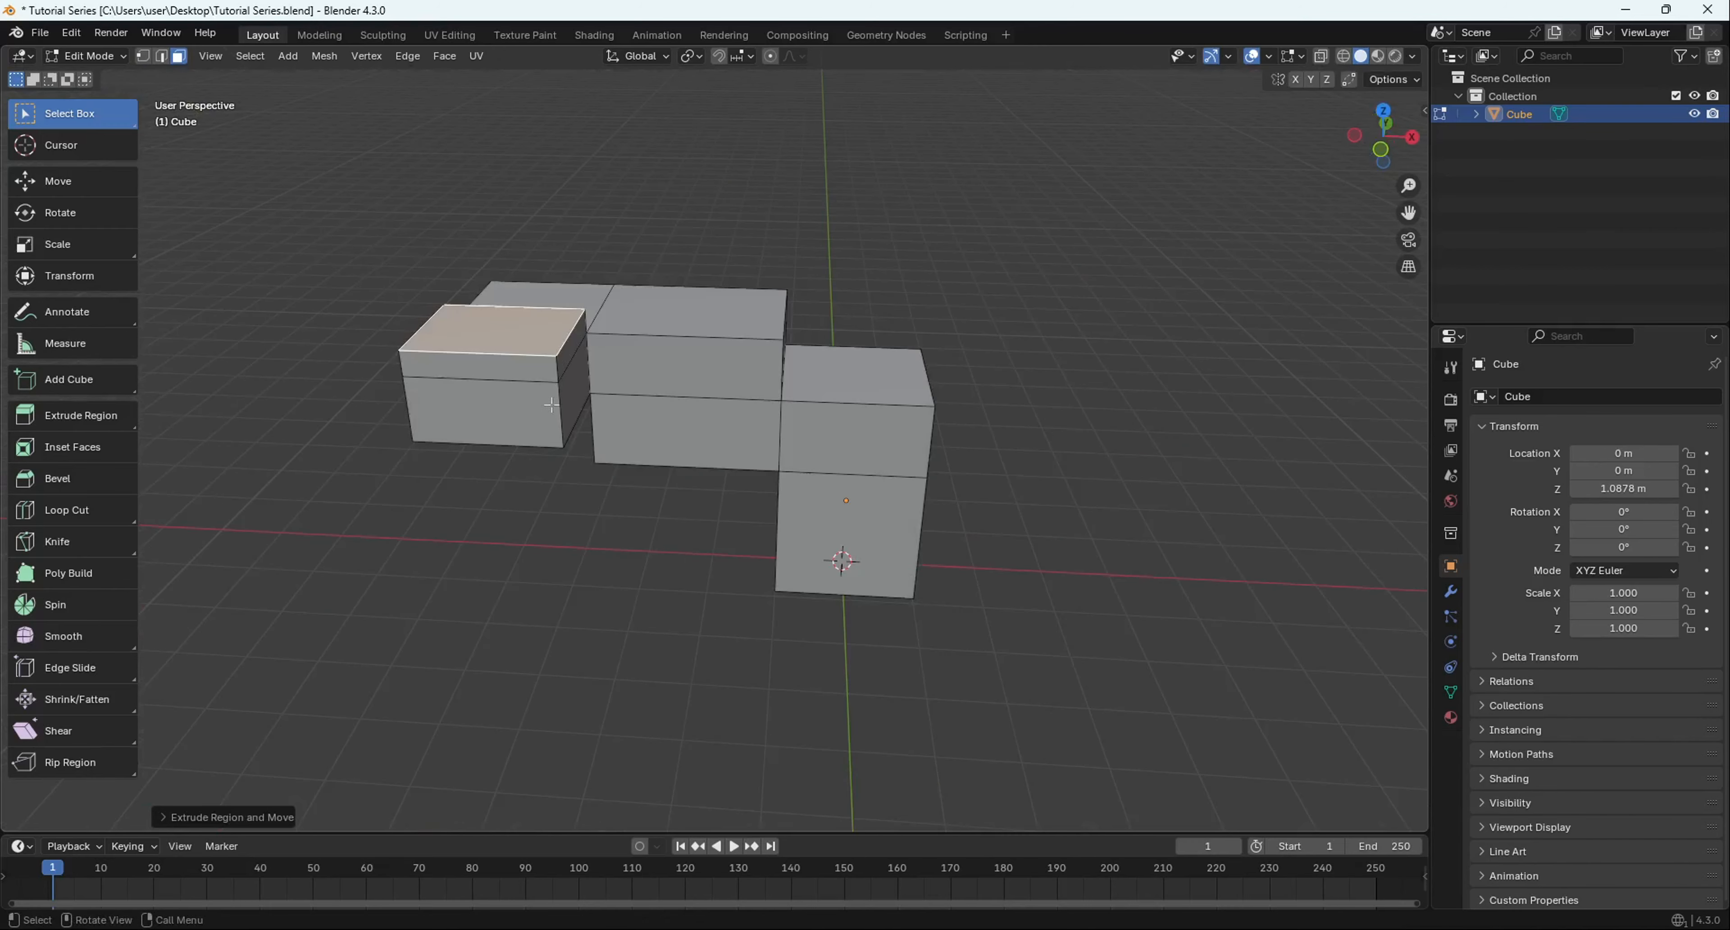
key("e")
left_click(614, 354)
left_click(589, 371)
key("e")
left_click(604, 411)
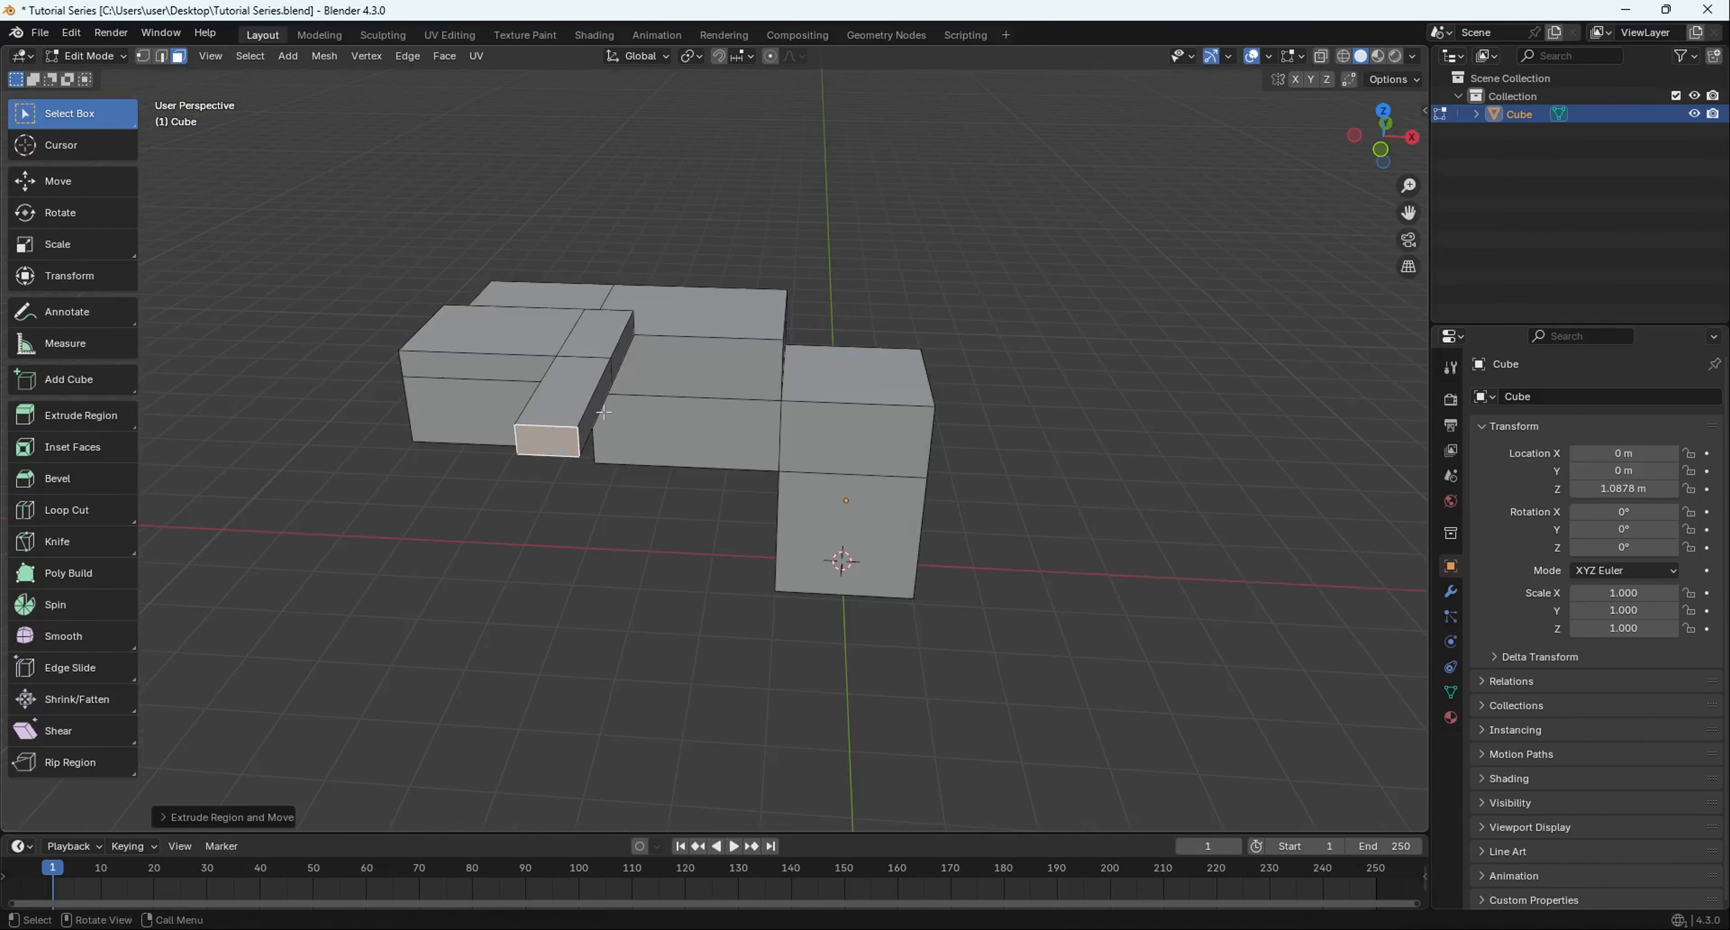
- Extrude the arm's side face rightward and the lower block's front face forward
left_click(599, 408)
key("e")
left_click(685, 413)
left_click(766, 463)
middle_click_drag(811, 510, 685, 531)
key("e")
left_click(725, 469)
- Stack two upward extrusions on the lower block's top face
left_click(705, 404)
key("e")
left_click(712, 373)
middle_click_drag(712, 373, 677, 479)
key("e")
left_click(778, 259)
middle_click_drag(778, 259, 655, 218)
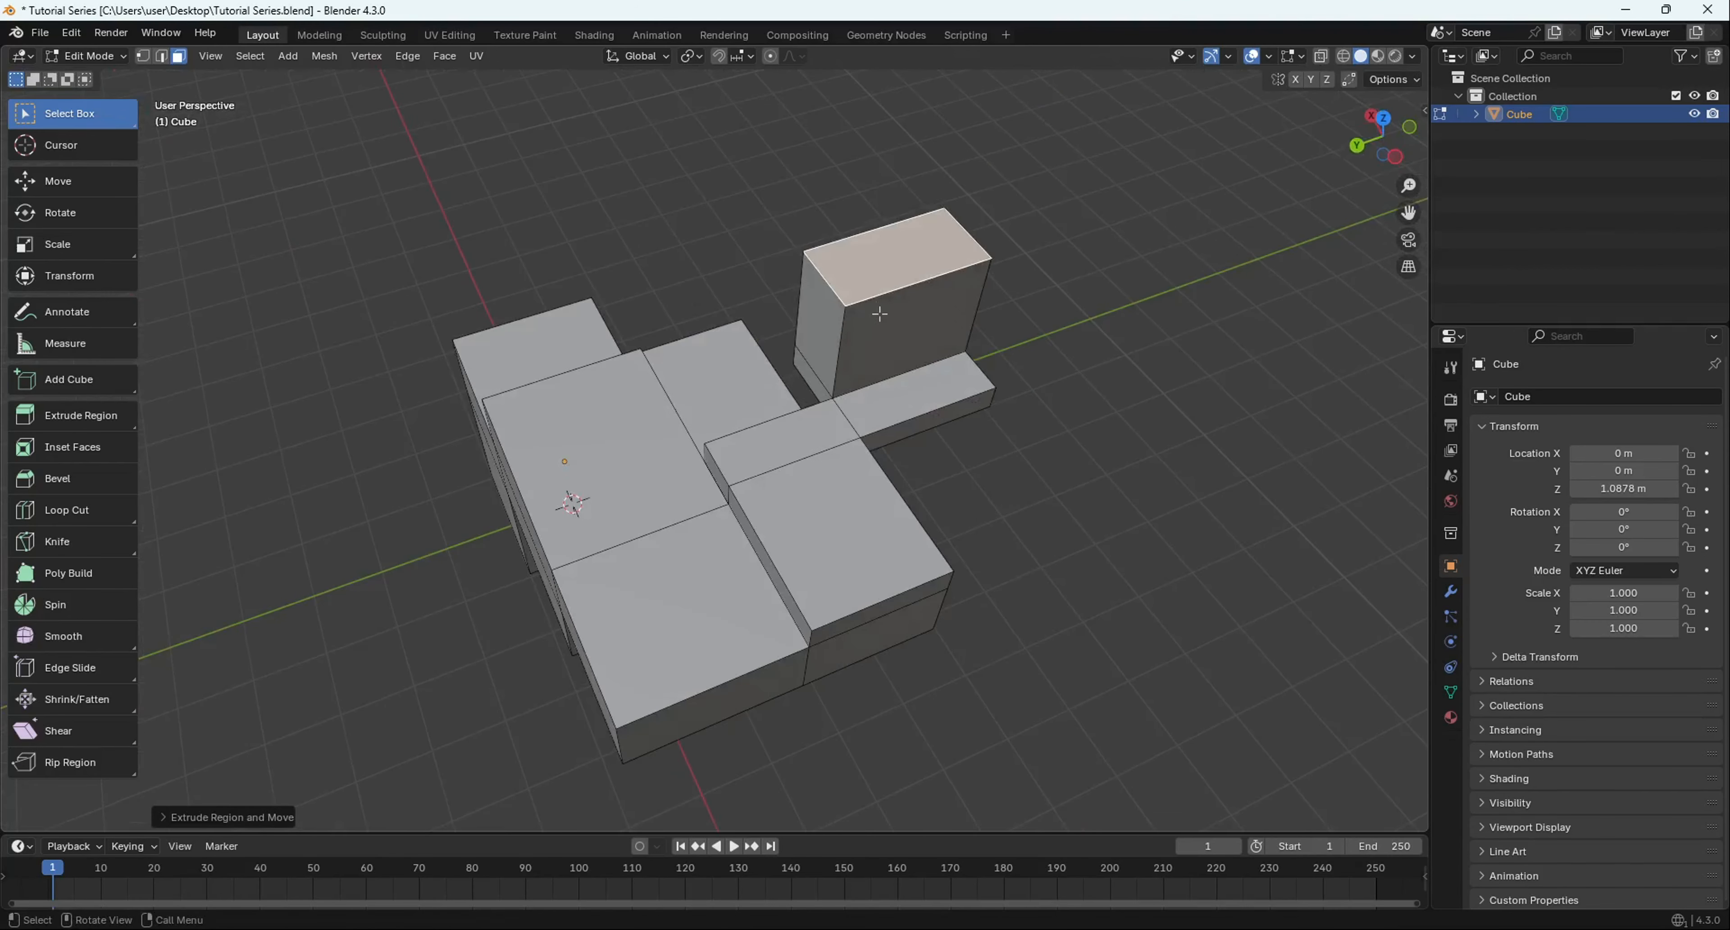
- Extrude a side face inward and the front face outward
left_click(880, 313)
key("e")
left_click(825, 357)
middle_click_drag(825, 357, 734, 433)
left_click(736, 443)
key("e")
left_click(819, 585)
- Extrude the new block's top upward and its side face outward
left_click(786, 434)
key("e")
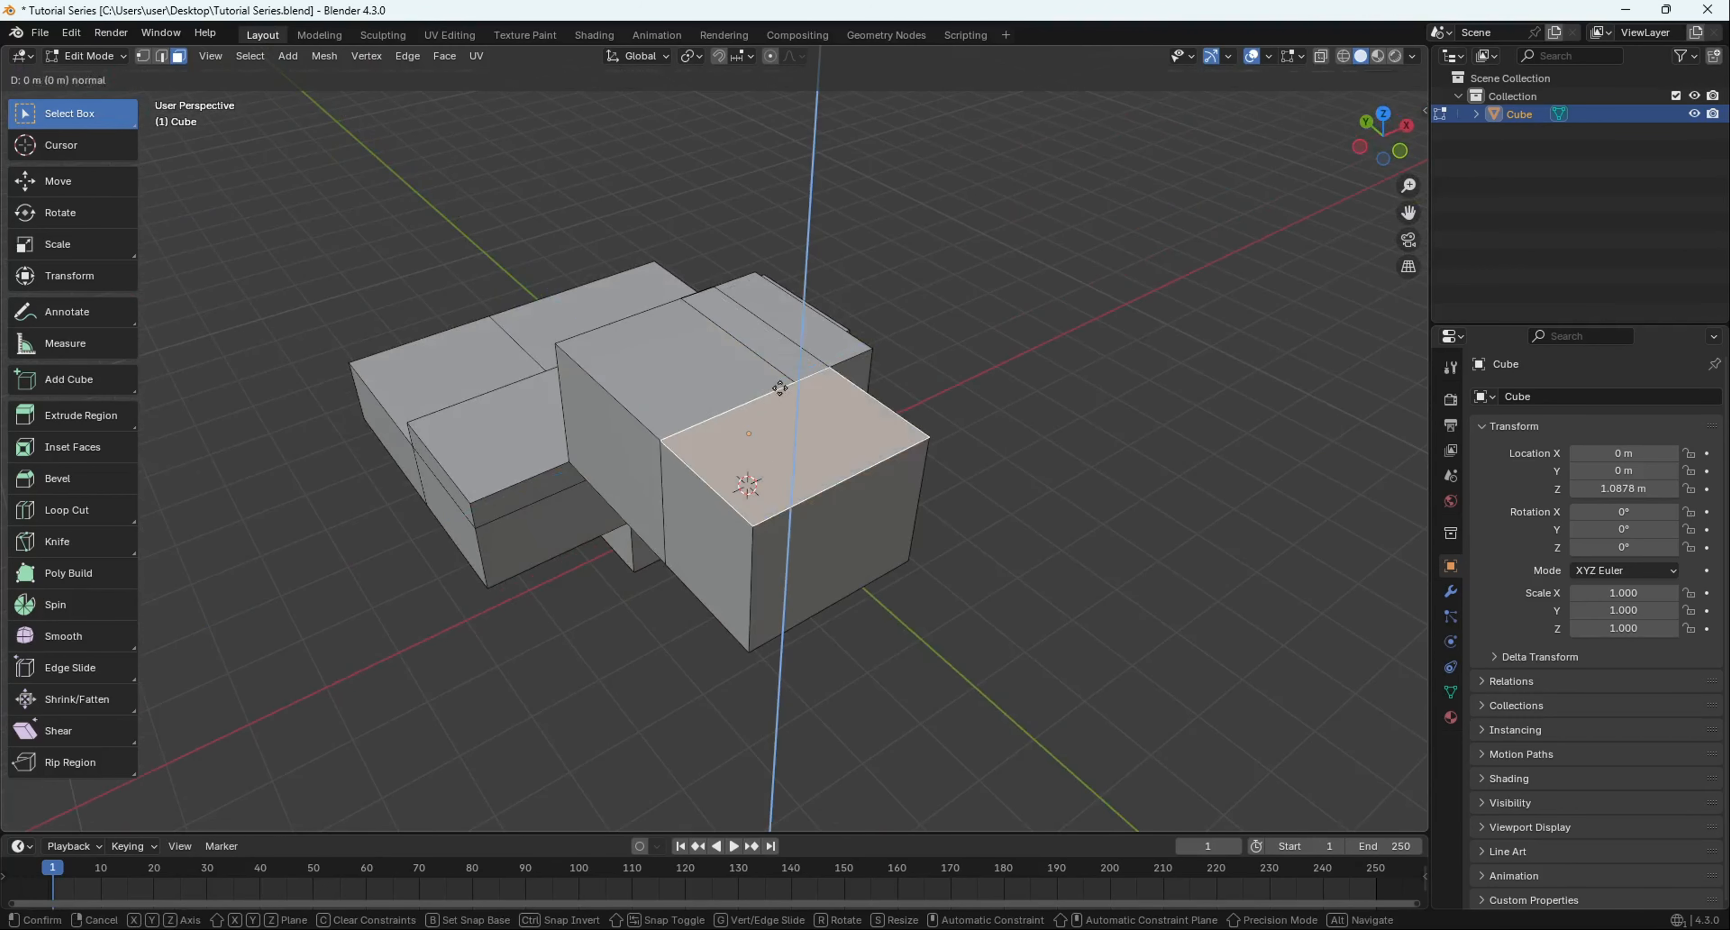
left_click(745, 318)
key("e")
left_click(725, 287)
left_click(702, 349)
key("e")
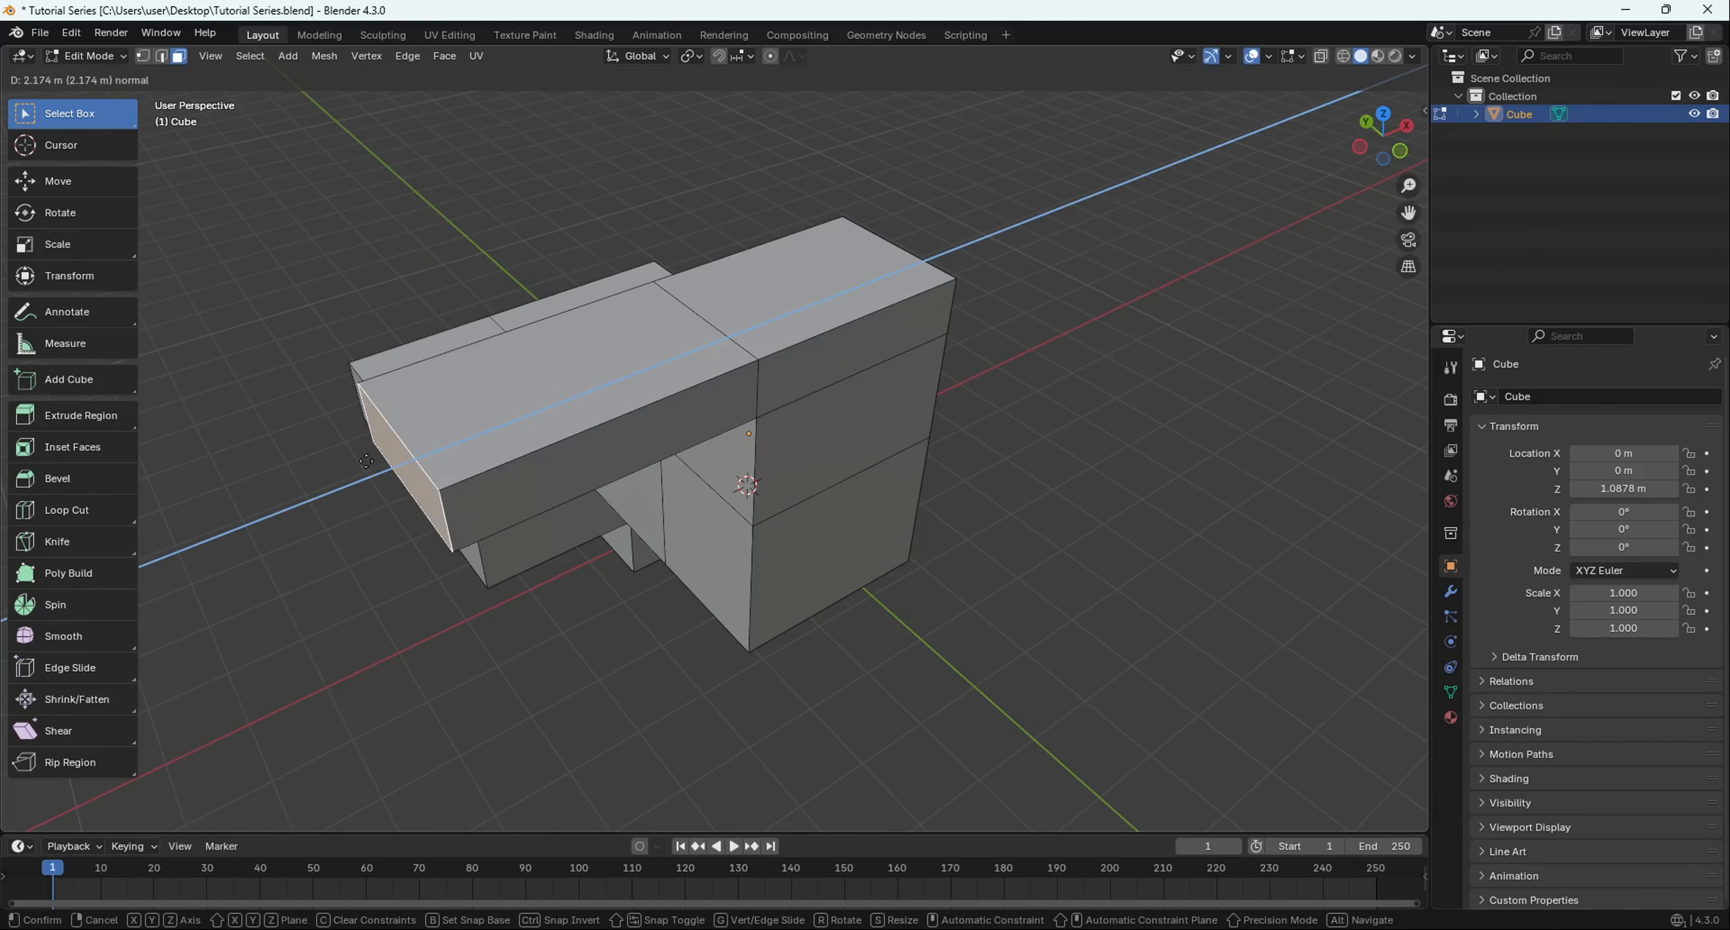
left_click(537, 411)
- Extrude the latest block's top face upward once more
left_click(682, 366)
key("e")
left_click(684, 305)
middle_click_drag(684, 305, 483, 516)
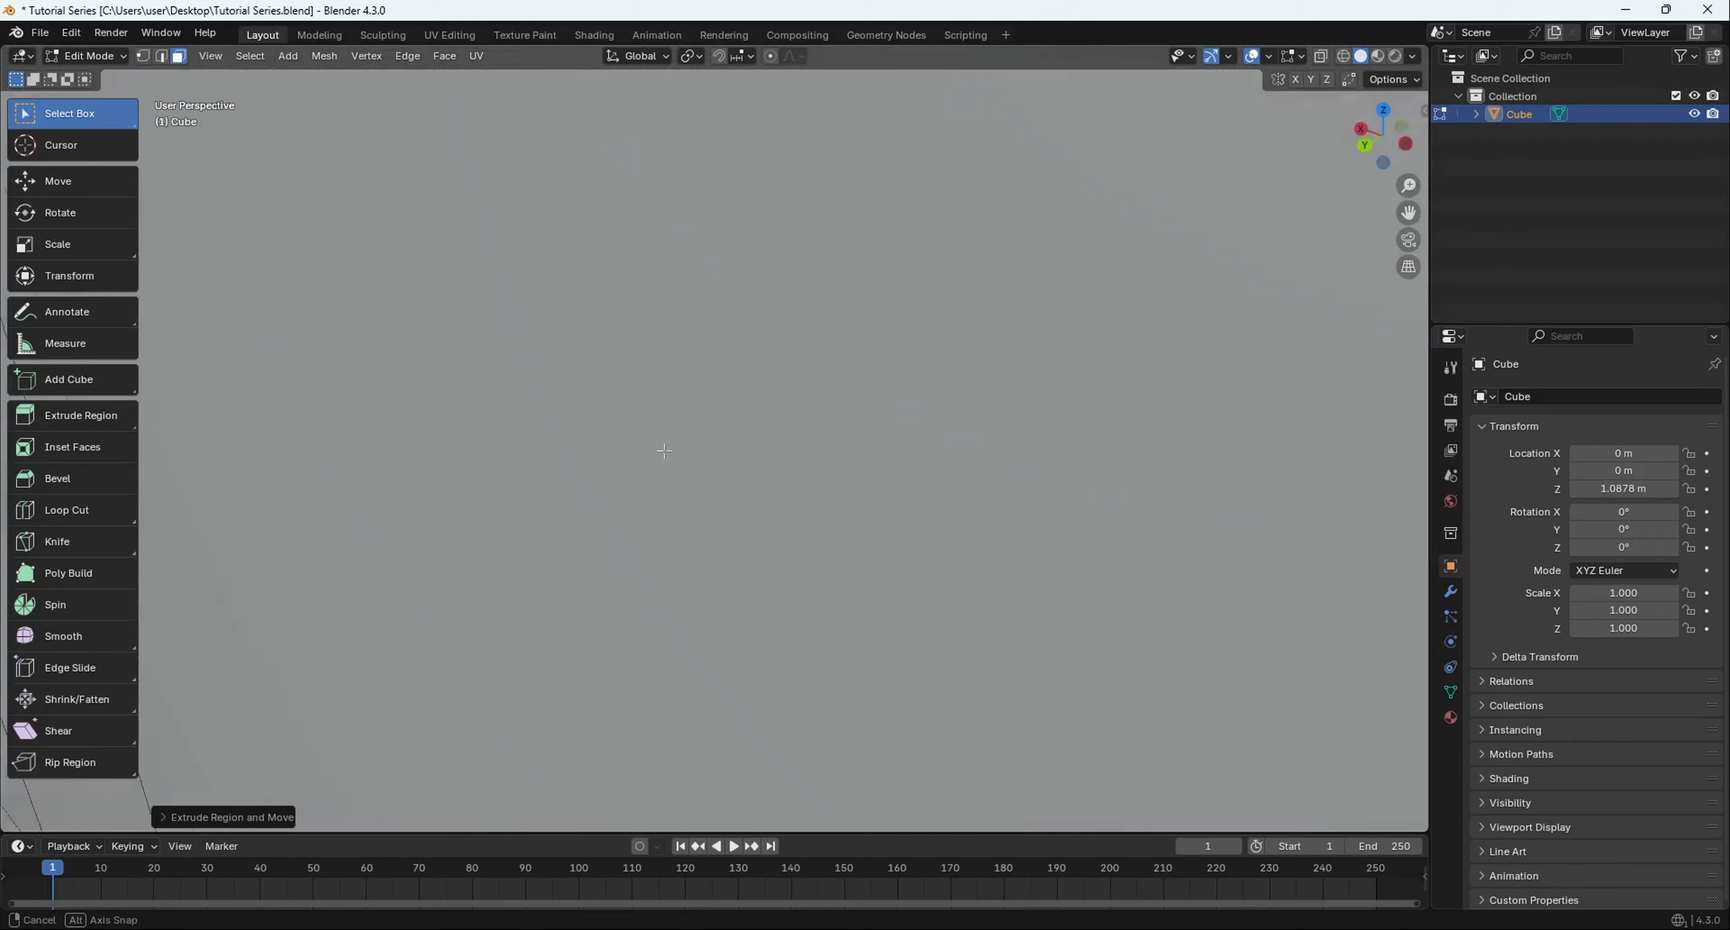
- Orbit and zoom around the stepped, branching mesh to inspect it
middle_click_drag(664, 451, 931, 406)
scroll(931, 406, "down", 7)
middle_click_drag(840, 444, 708, 410)
scroll(809, 493, "up", 5)
scroll(975, 474, "up", 6)
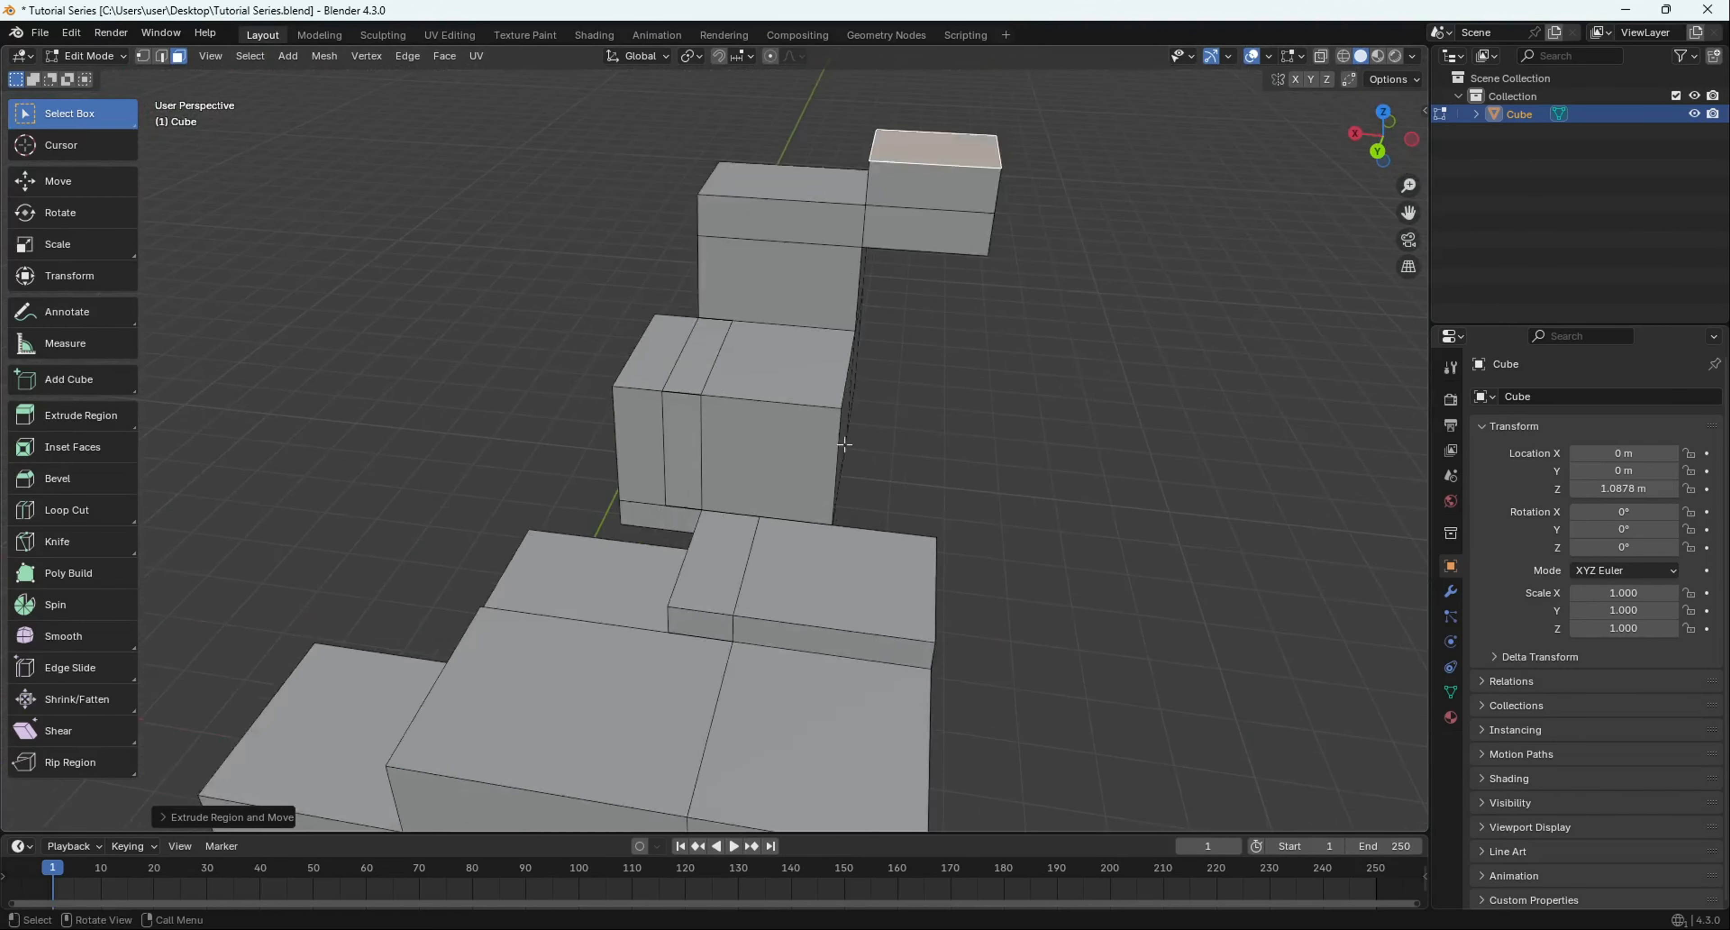
middle_click_drag(975, 473, 829, 394)
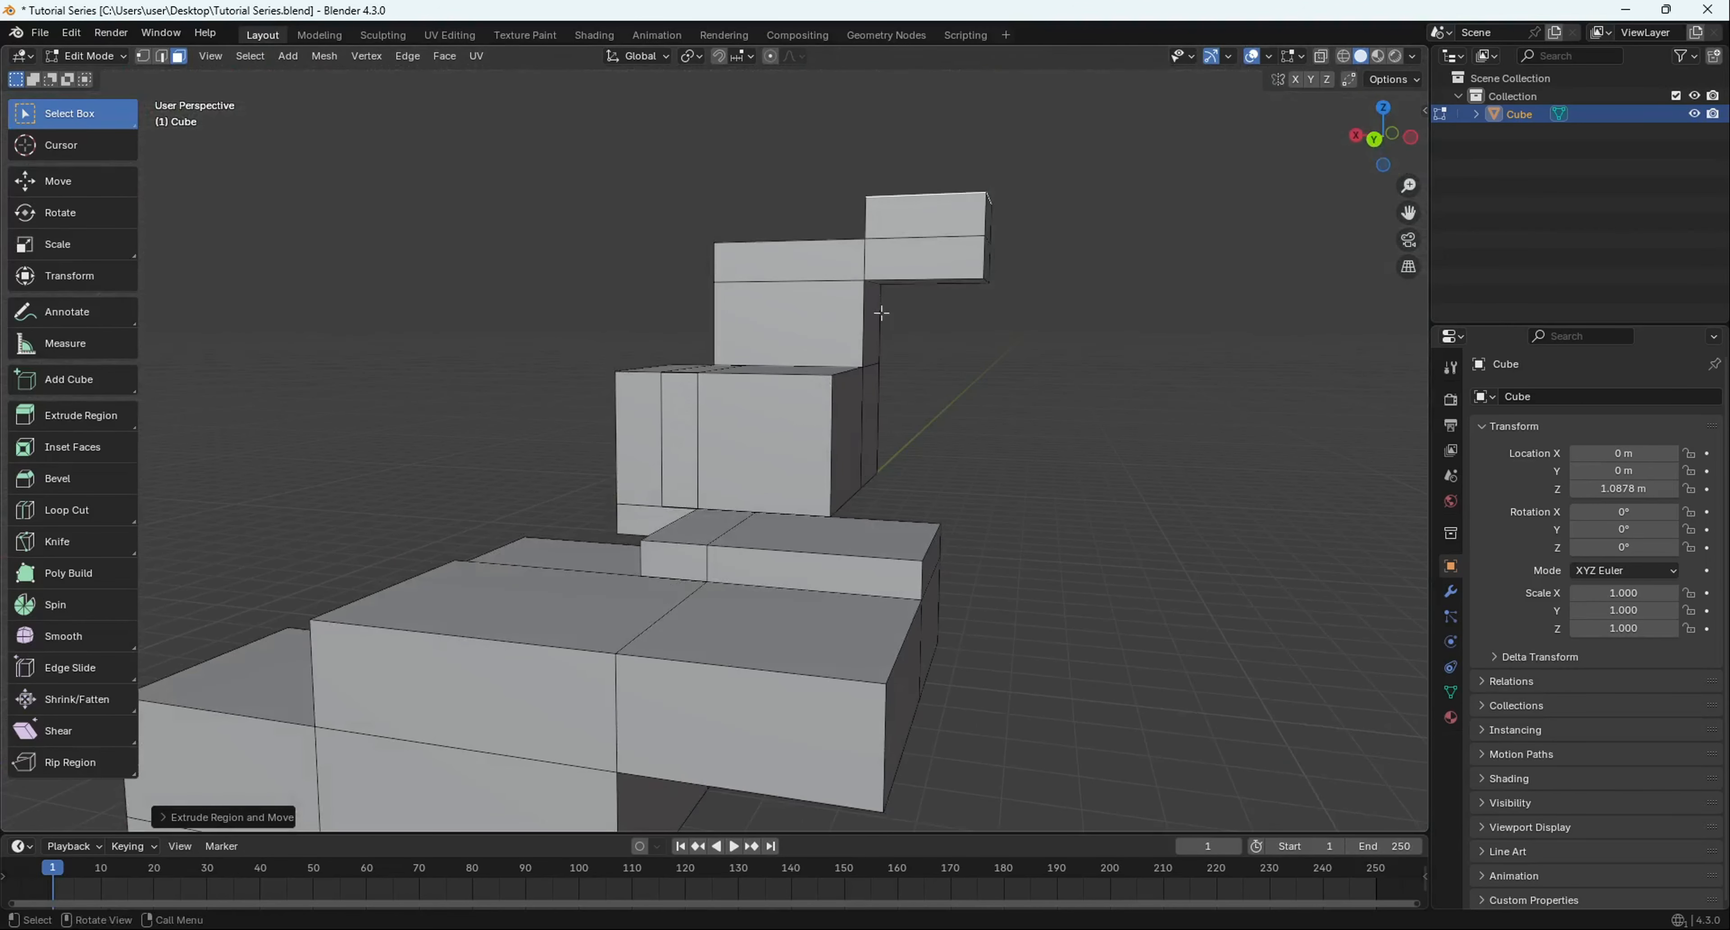
middle_click_drag(881, 314, 749, 325)
scroll(568, 483, "up", 5)
middle_click_drag(568, 483, 719, 578)
scroll(719, 579, "down", 6)
middle_click_drag(502, 784, 558, 759)
scroll(768, 409, "up", 6)
middle_click_drag(769, 409, 708, 454)
scroll(726, 565, "down", 6)
scroll(727, 565, "up", 6)
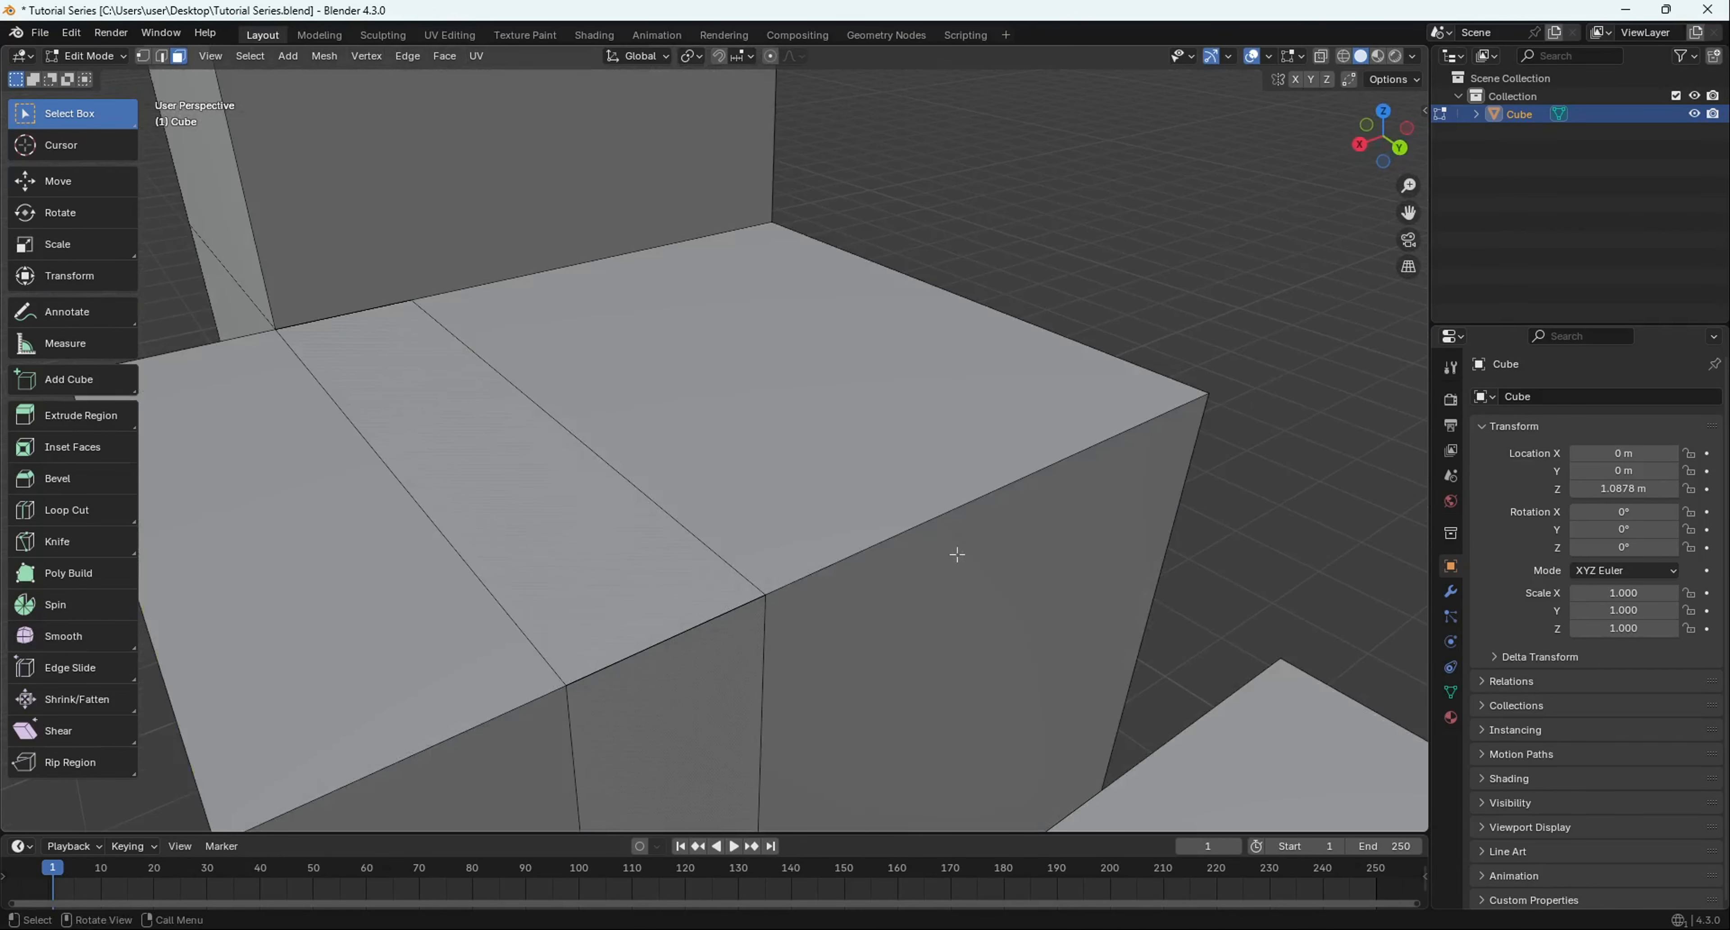
scroll(957, 554, "down", 6)
middle_click_drag(958, 554, 759, 385)
scroll(375, 402, "up", 4)
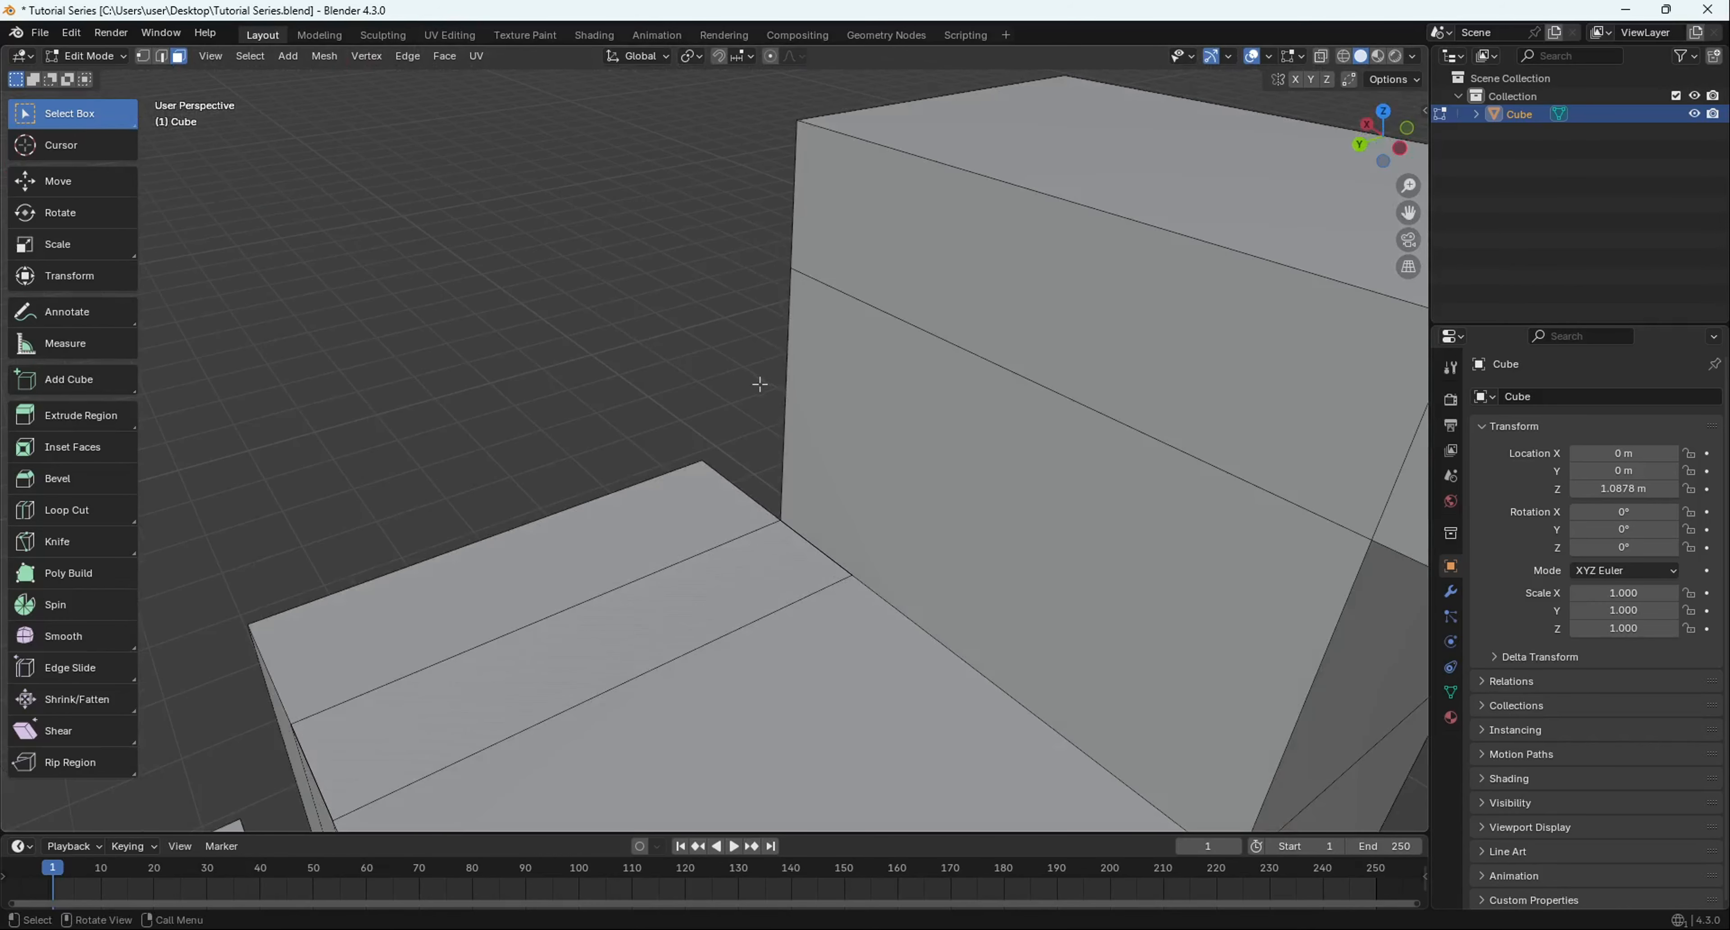
- Move a block's top edge with G to tilt its top into a slope
left_click(1082, 204)
scroll(1082, 204, "down", 4)
middle_click_drag(1082, 204, 1012, 441)
scroll(965, 406, "up", 5)
scroll(834, 387, "down", 4)
scroll(984, 406, "down", 4)
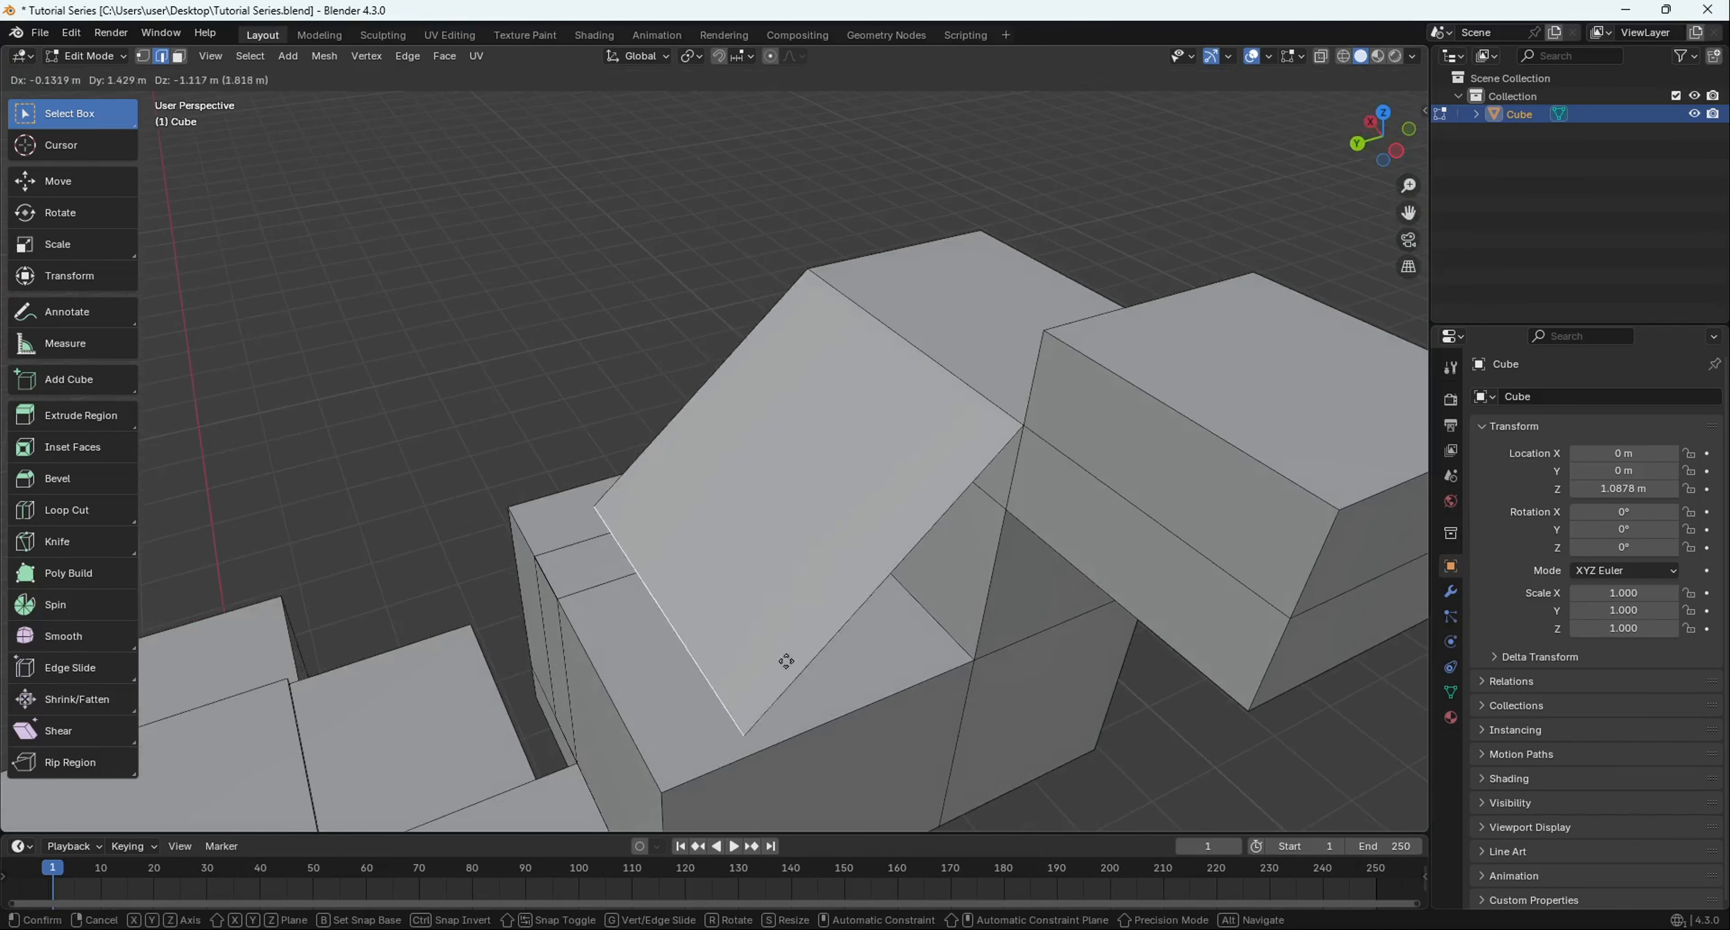
left_click(635, 454)
middle_click_drag(635, 454, 808, 346)
key("g")
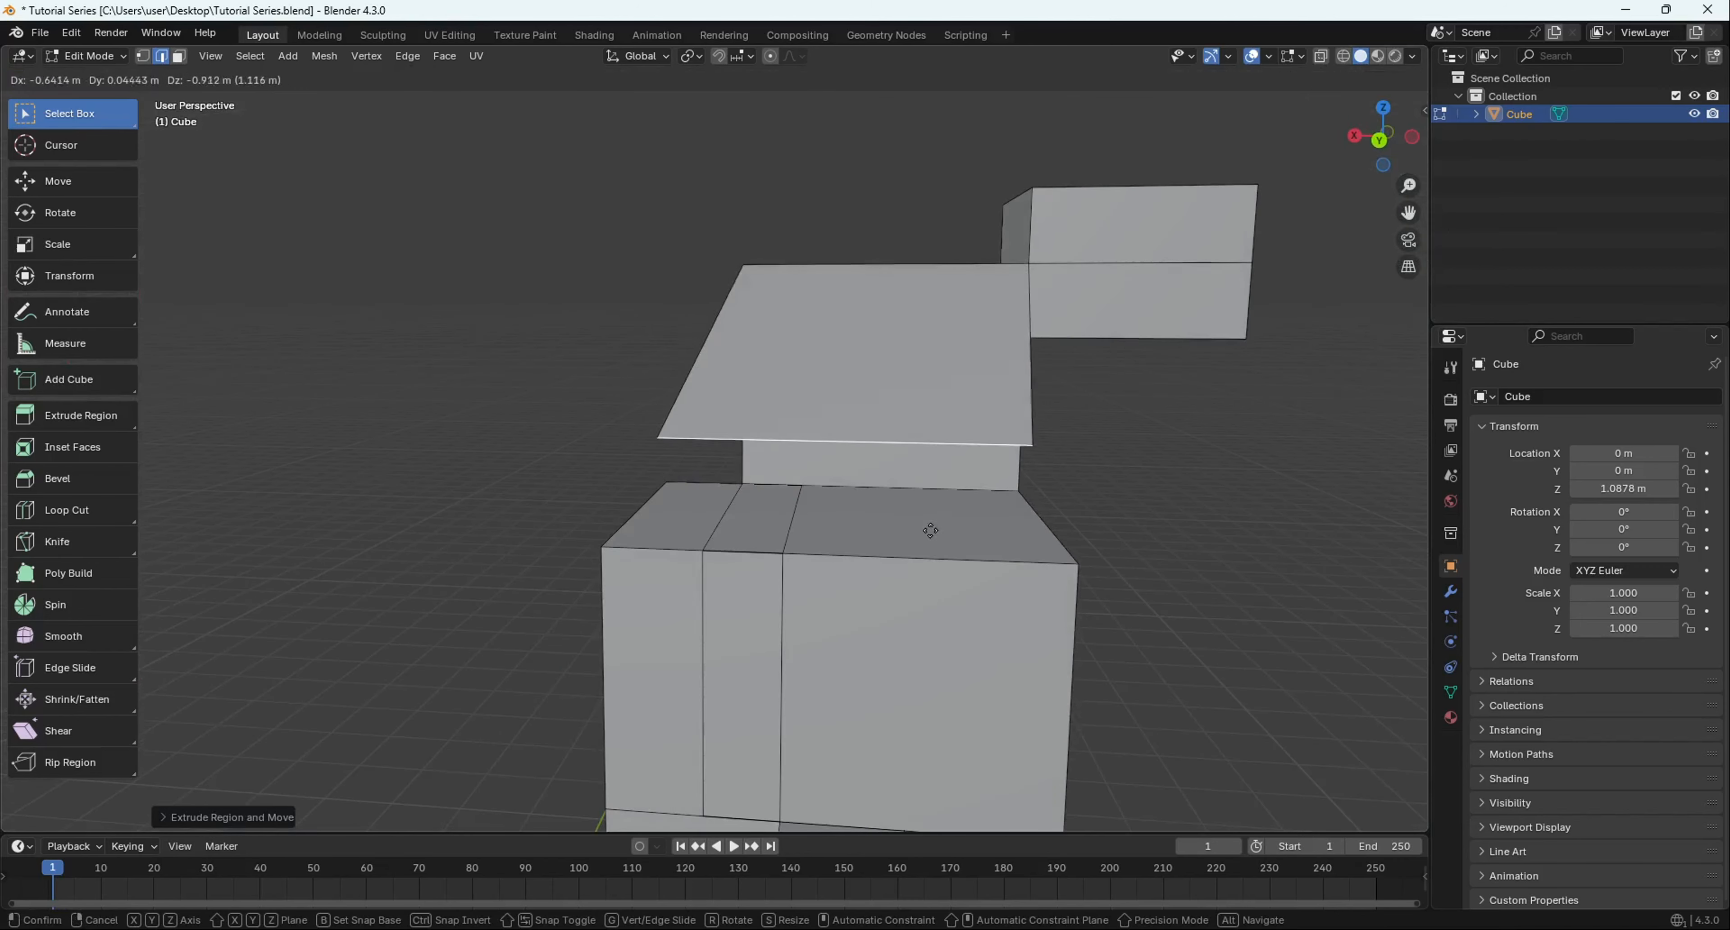
left_click(959, 640)
middle_click_drag(959, 641, 774, 553)
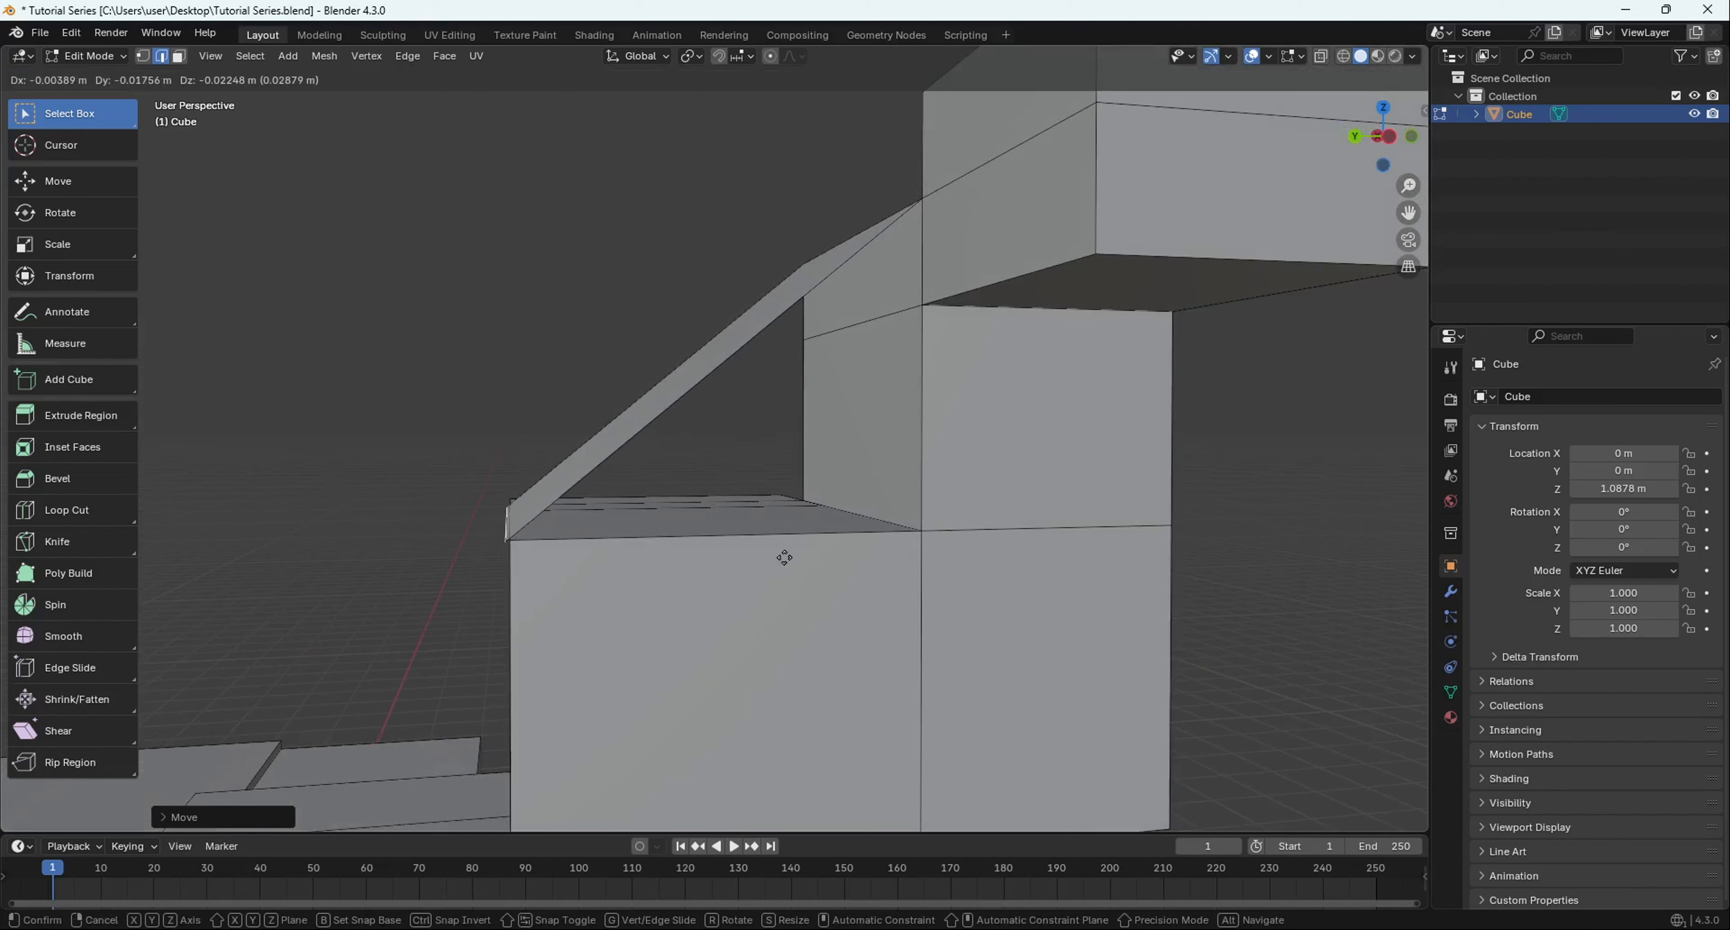
middle_click_drag(789, 559, 747, 380)
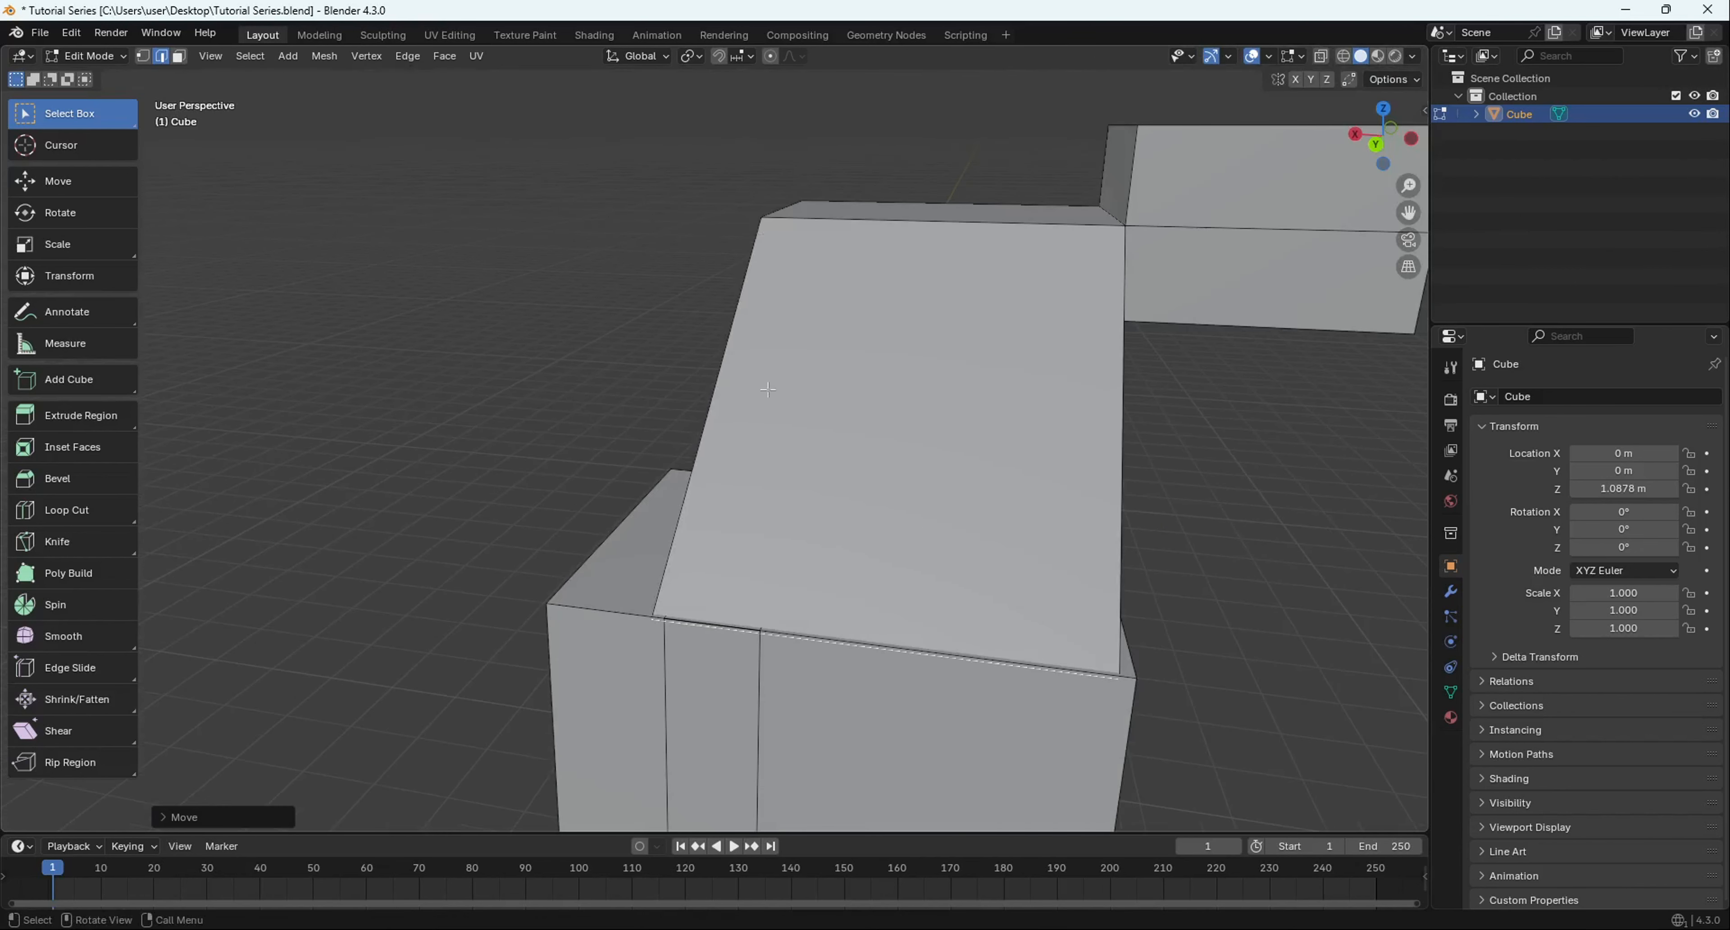
- In vertex select mode, merge the sloped block's corner vertices at centre
key("1")
scroll(772, 404, "up", 8)
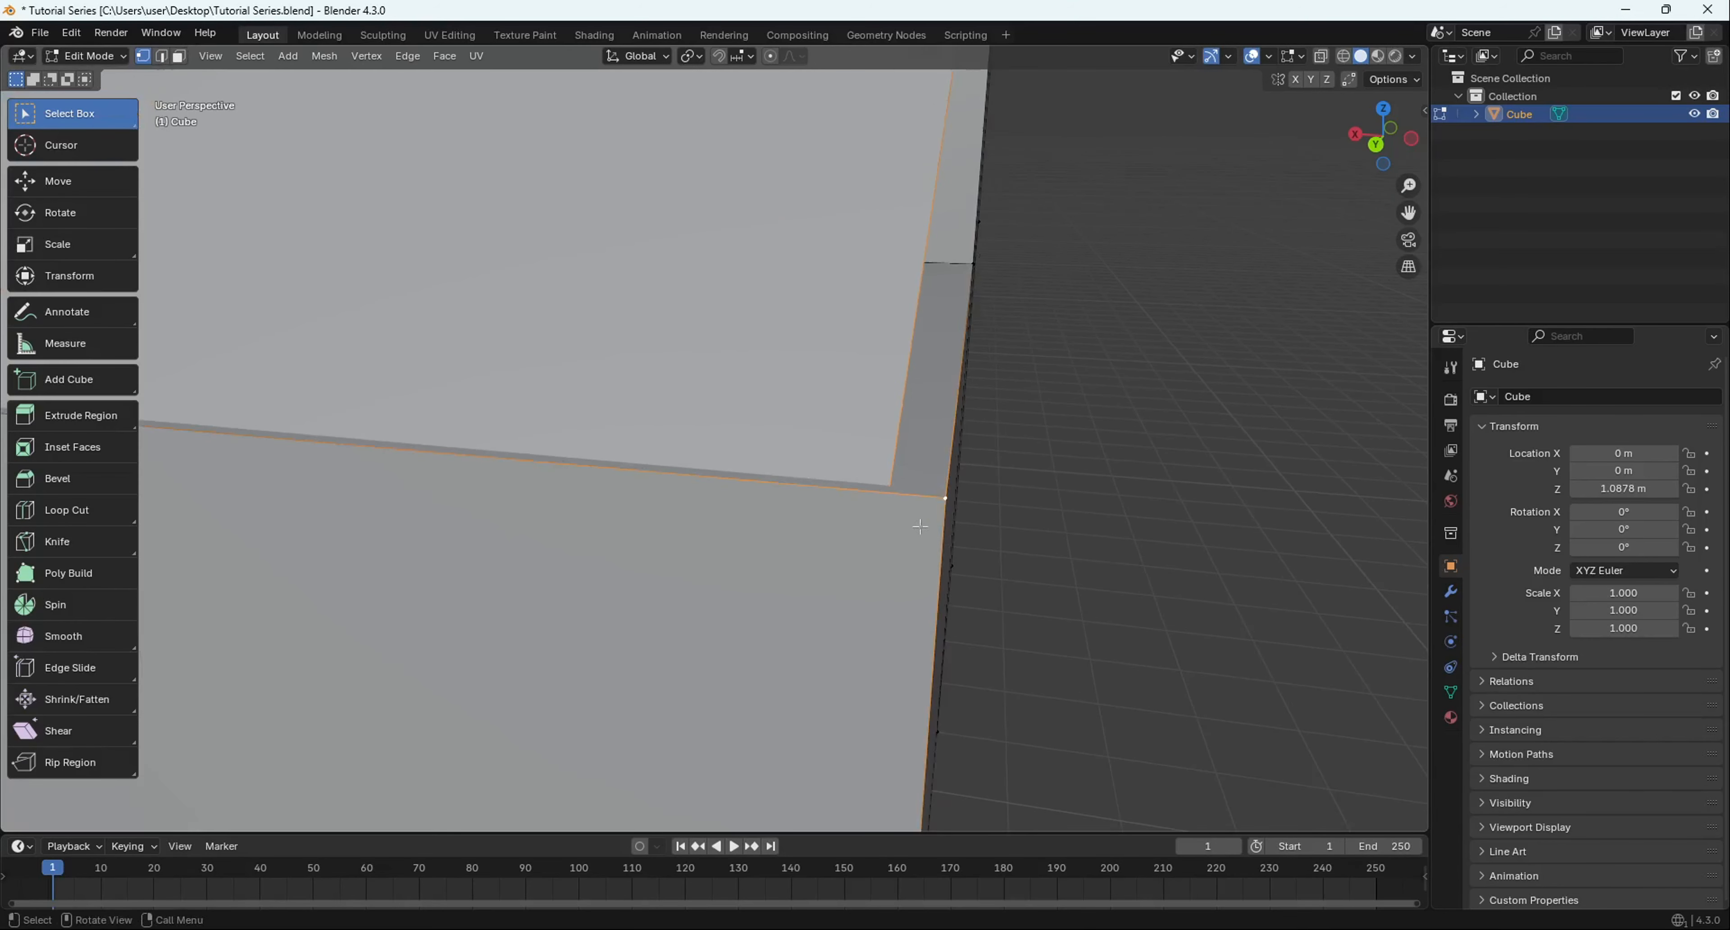
middle_click_drag(920, 526, 1140, 511)
scroll(891, 496, "down", 6)
scroll(970, 506, "up", 3)
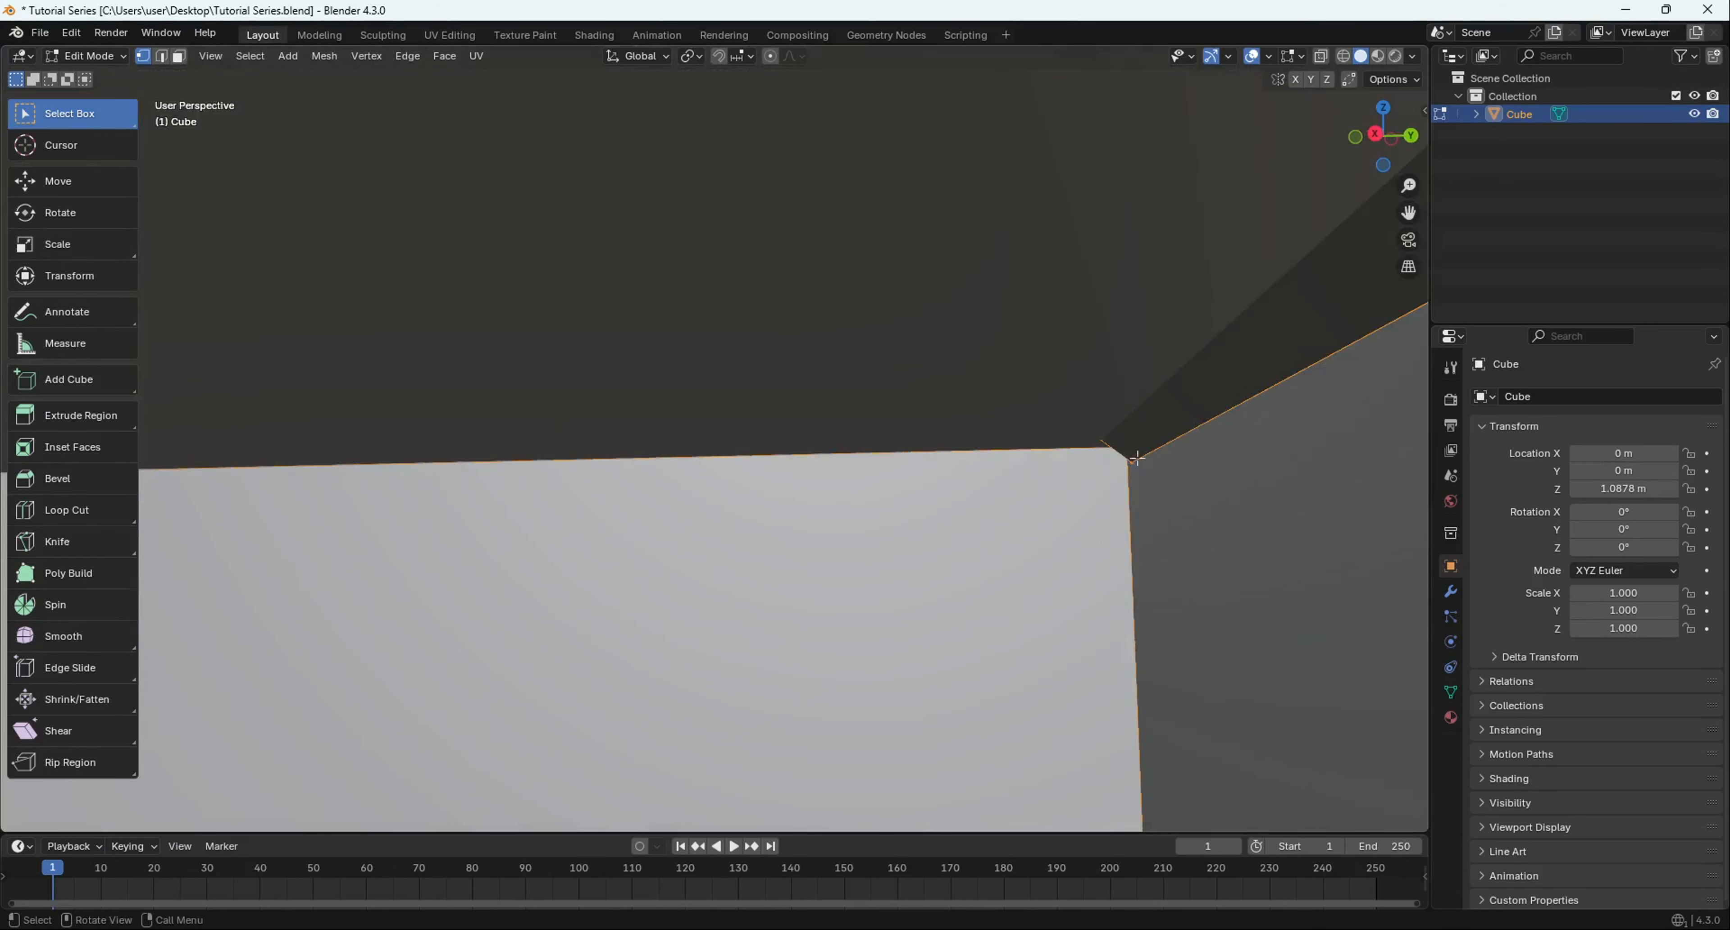
middle_click_drag(1115, 454, 1108, 530)
middle_click_drag(1301, 588, 1075, 524)
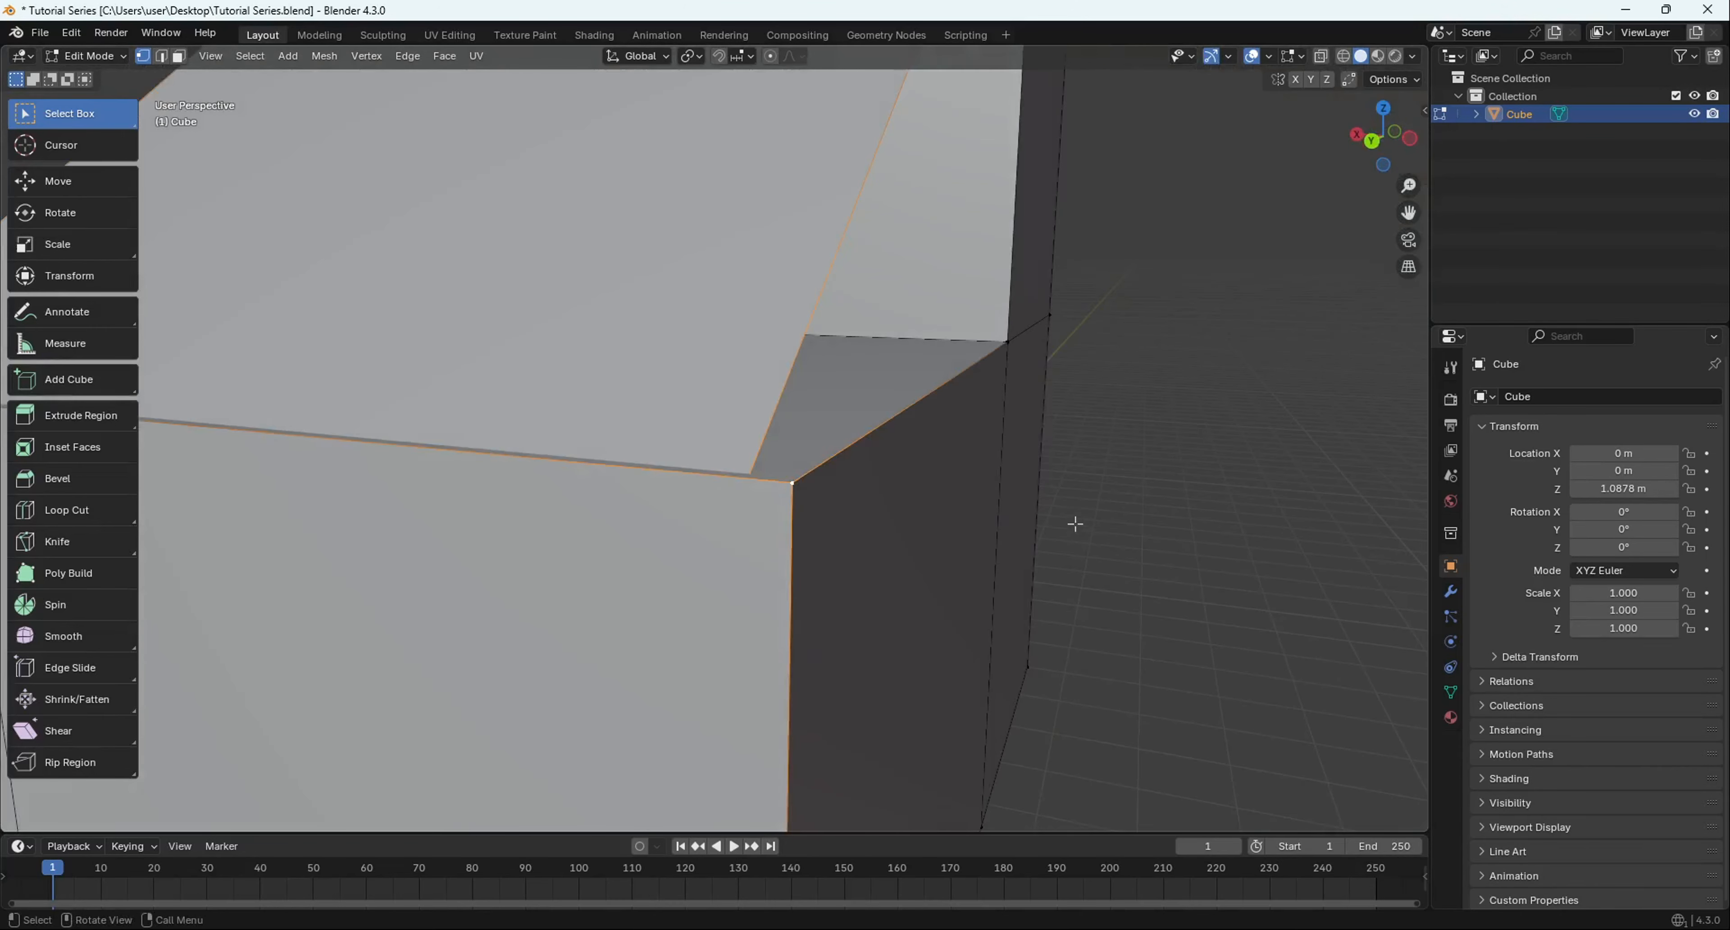
left_click(1077, 532)
middle_click_drag(920, 459, 654, 467)
scroll(672, 470, "up", 3)
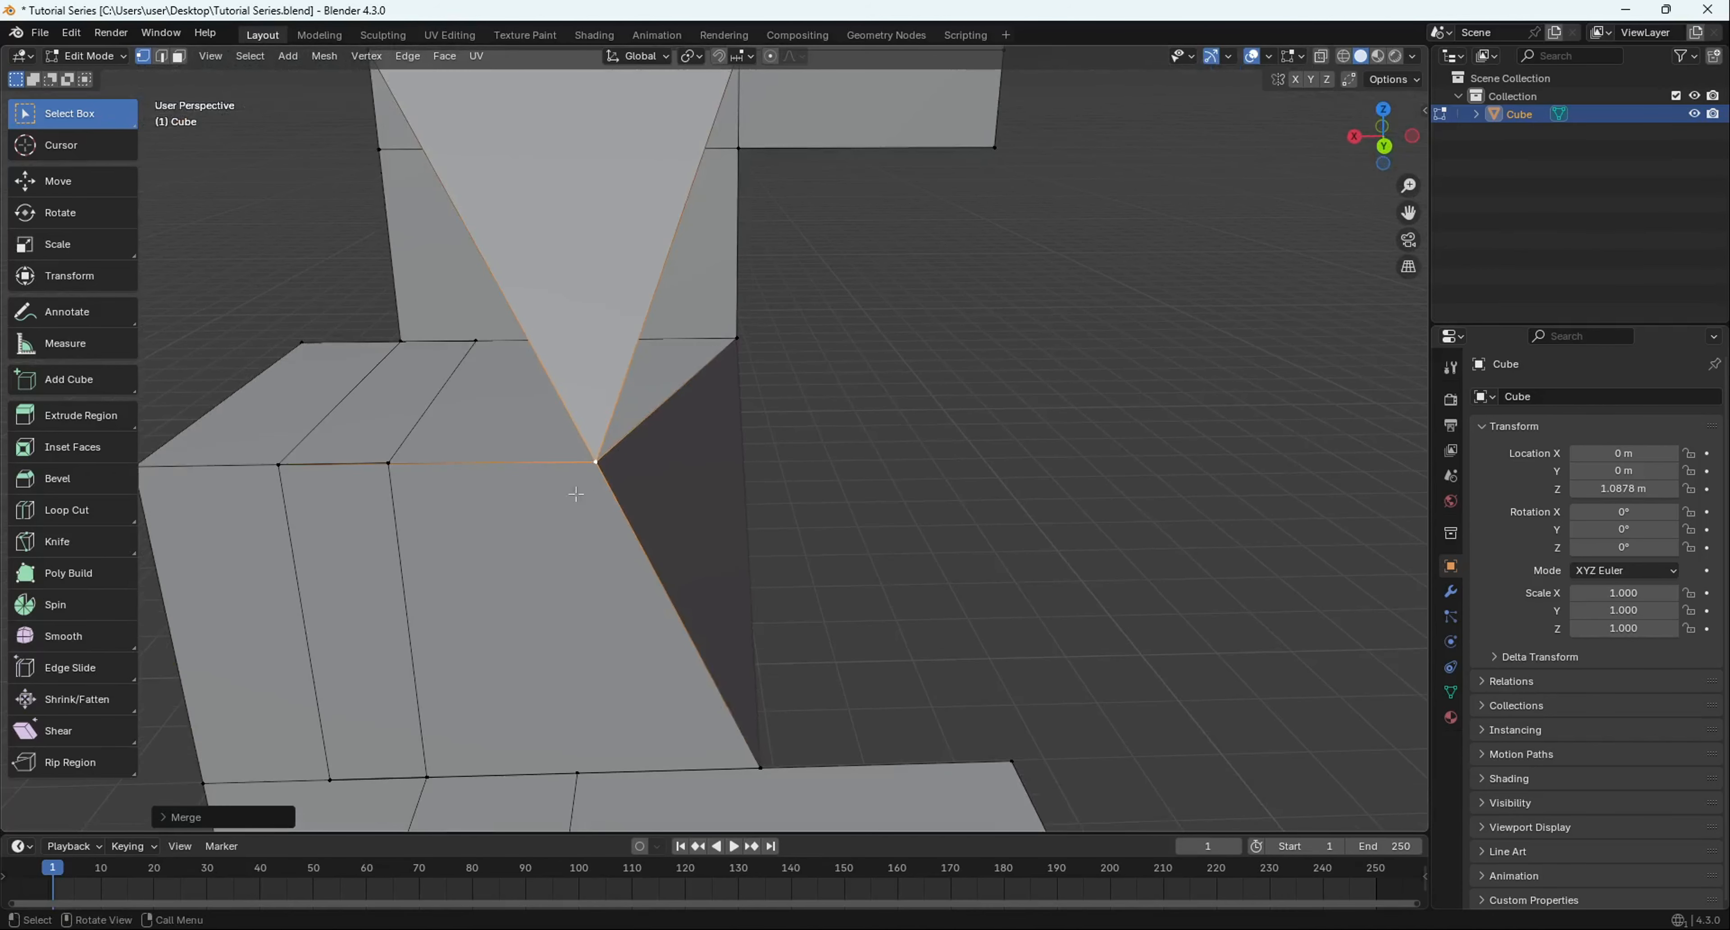
- Shift the merged vertex along X, inspect the ramp, then undo the move
key("g")
key("y")
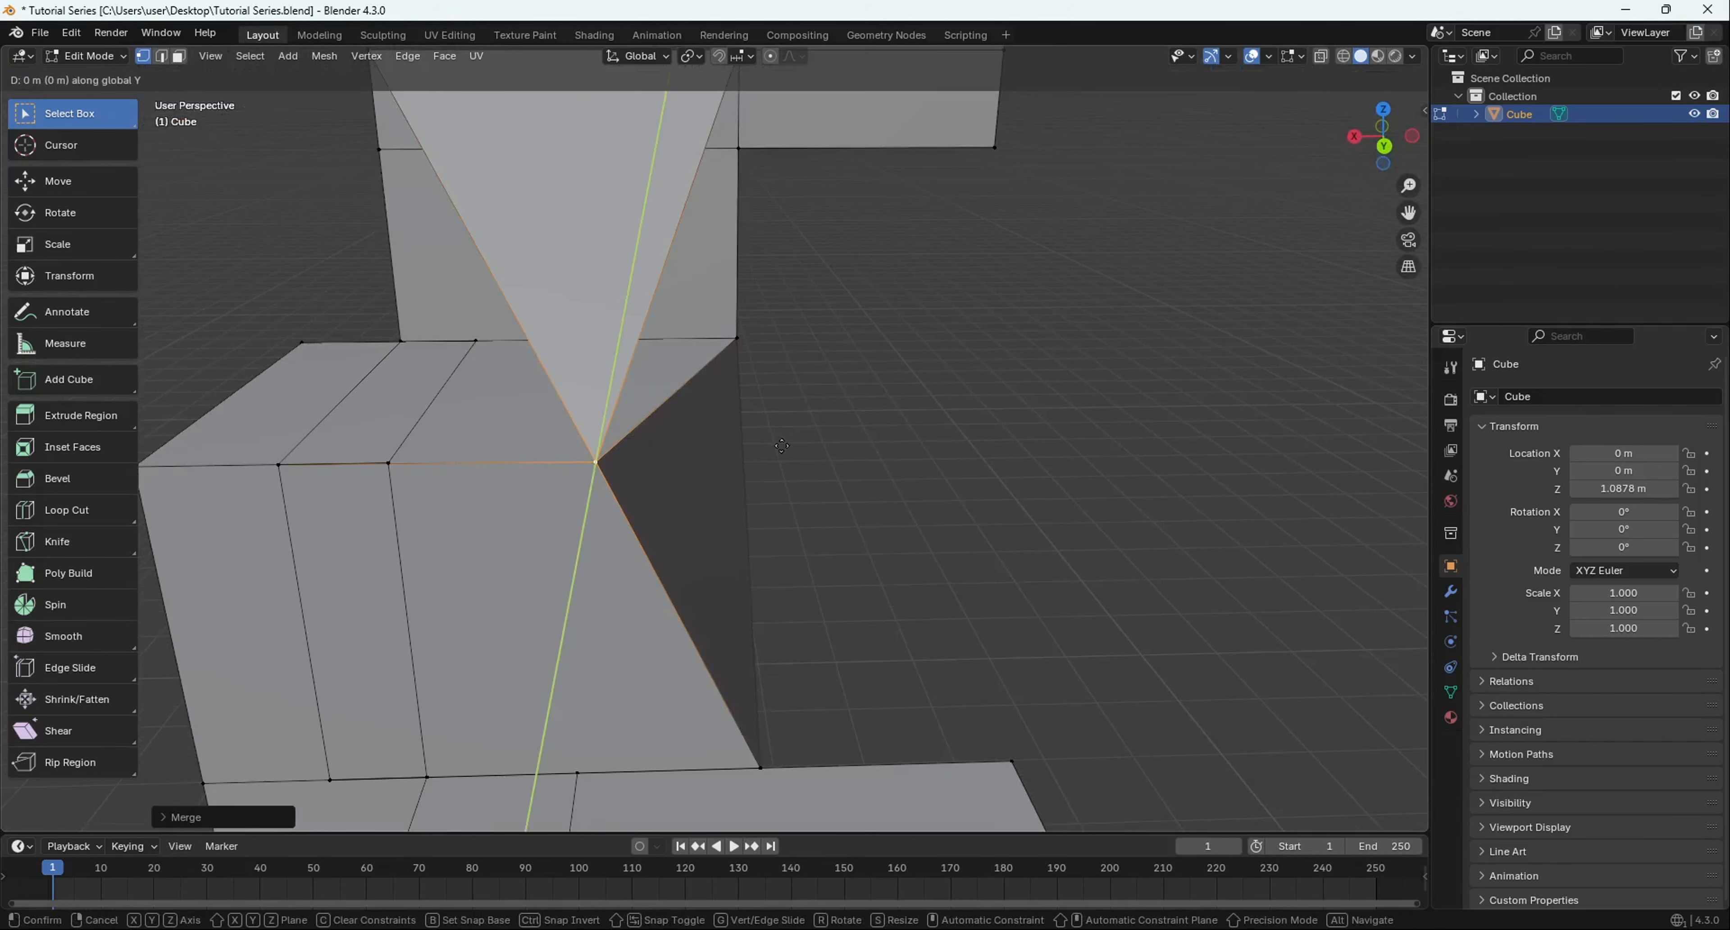
left_click(937, 450)
scroll(800, 469, "down", 4)
middle_click_drag(625, 367, 673, 552)
scroll(601, 424, "up", 3)
middle_click_drag(673, 553, 685, 433)
scroll(772, 464, "down", 4)
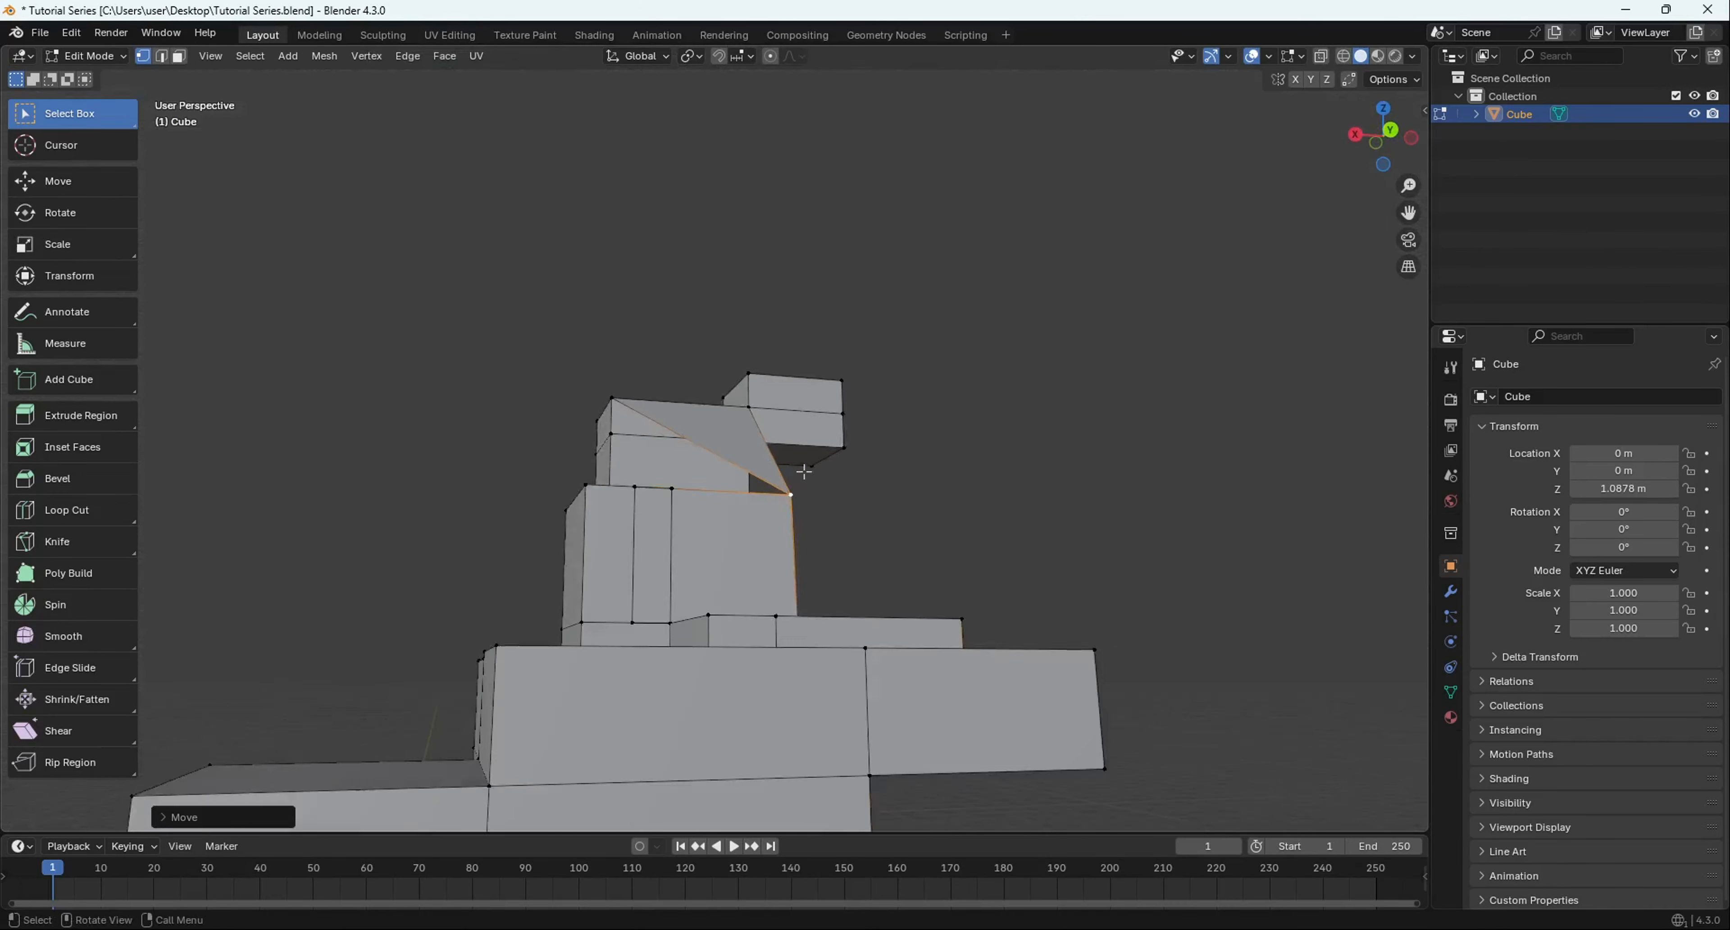
middle_click_drag(804, 471, 777, 548)
scroll(700, 582, "up", 3)
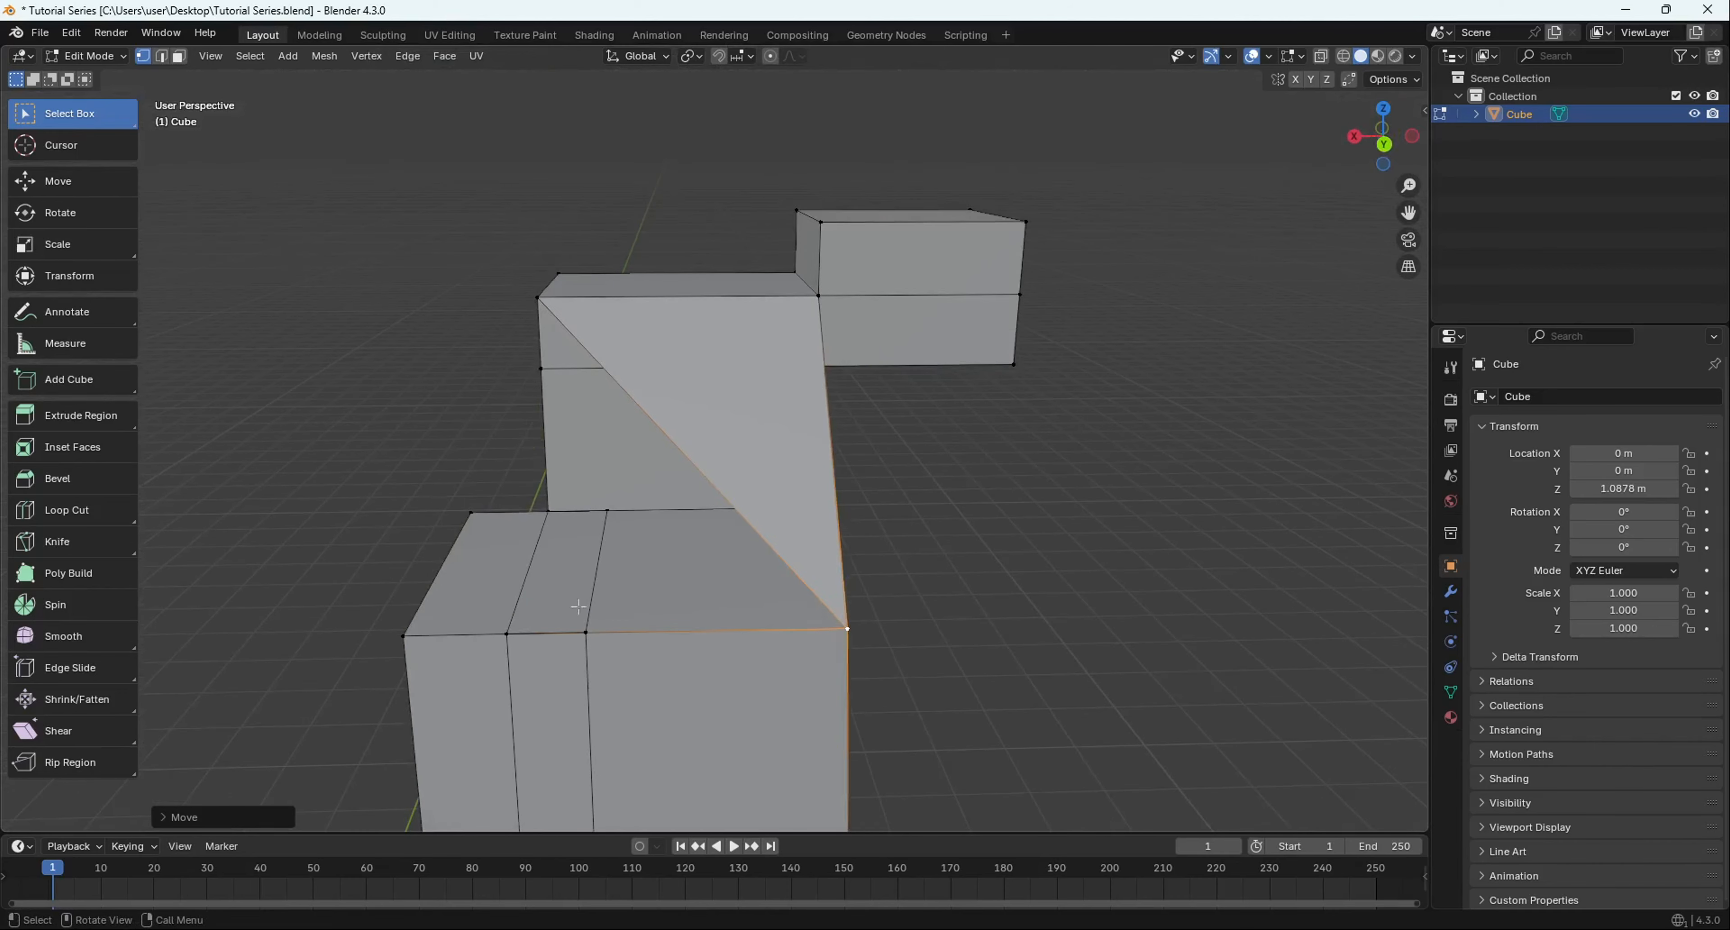
key("ctrl+z")
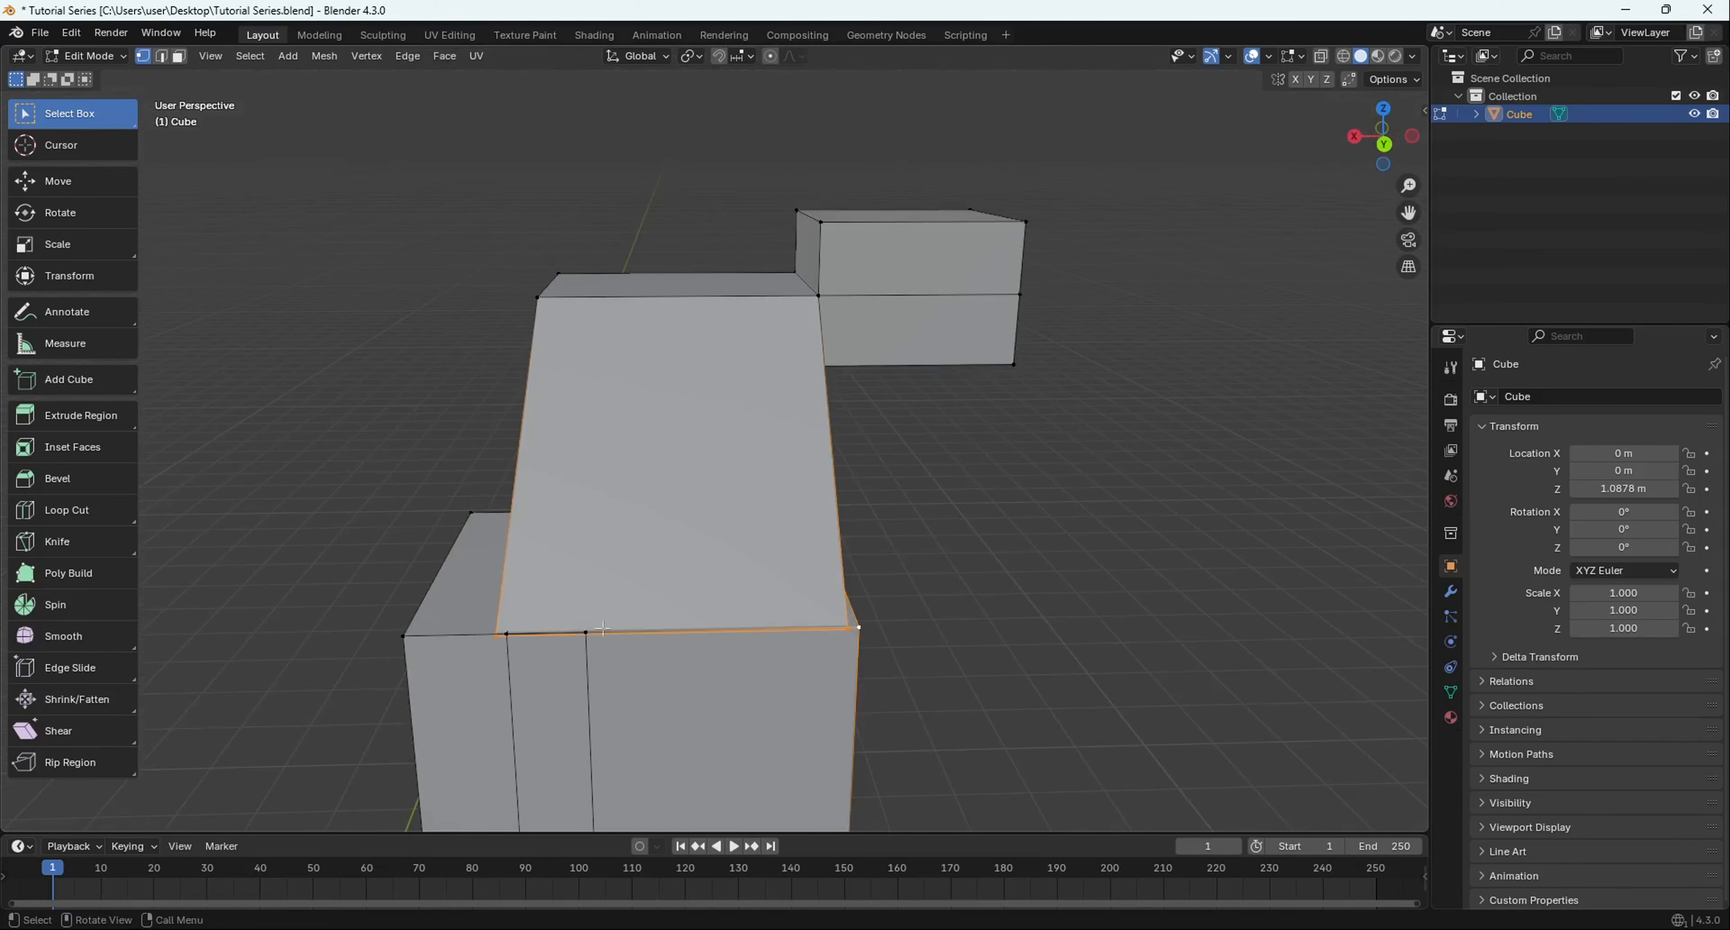
- Merge the selected vertices on the cube's top at their centre
scroll(470, 652, "up", 5)
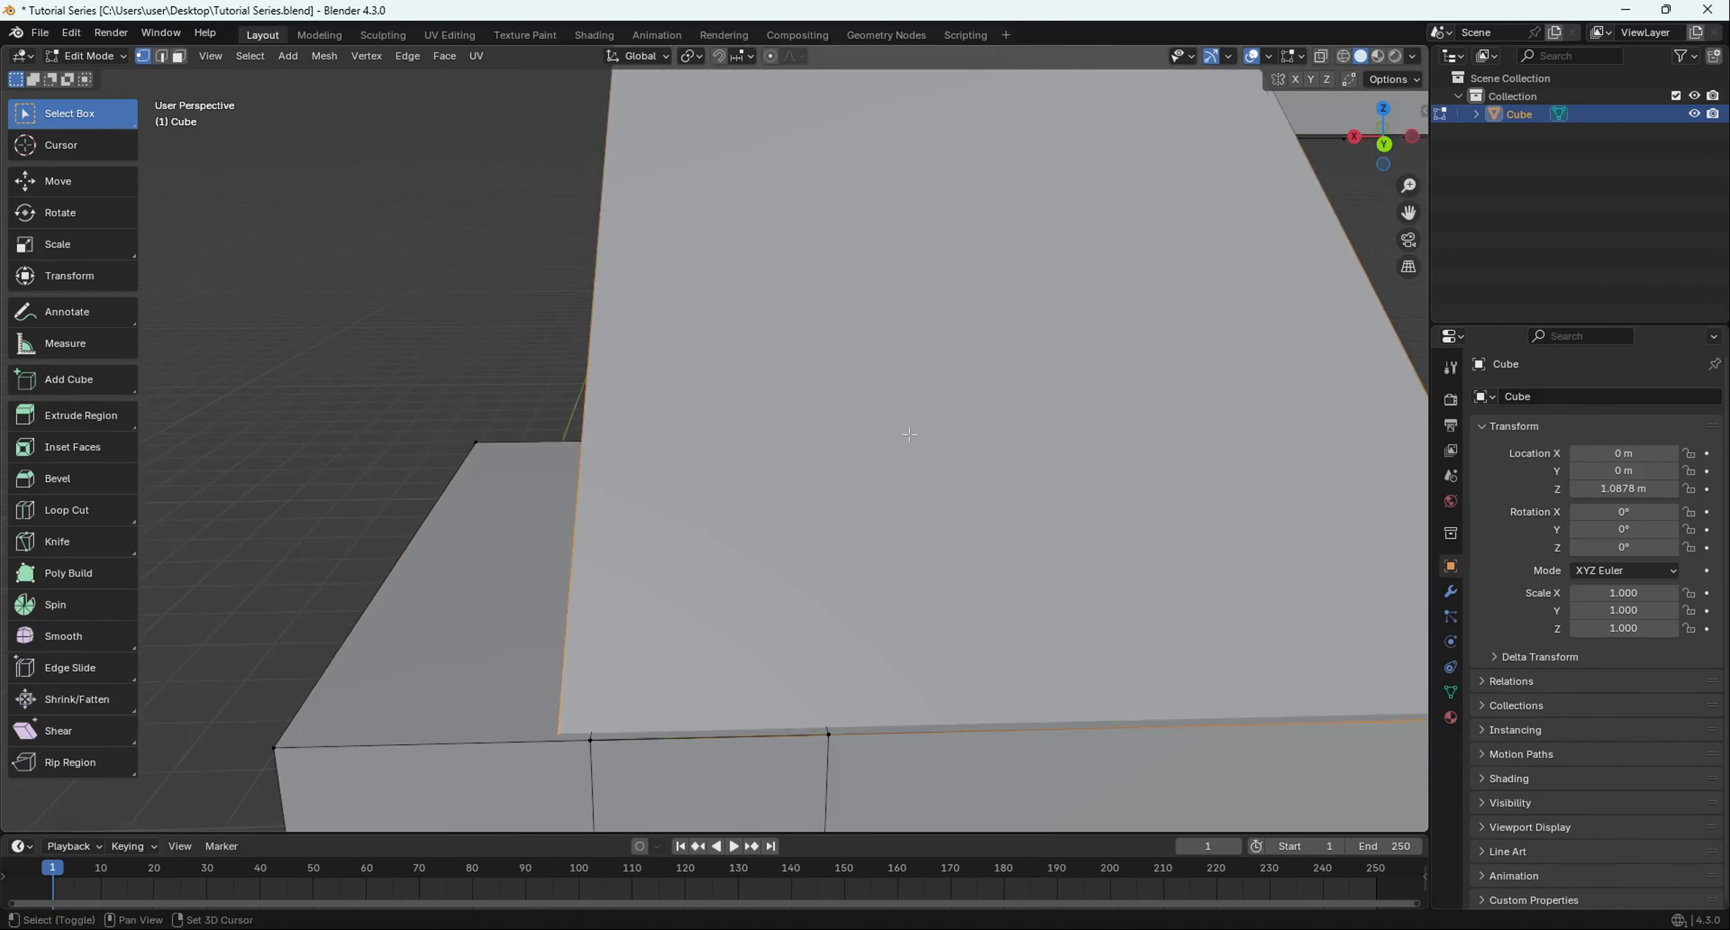
middle_click_drag(572, 755, 1021, 591)
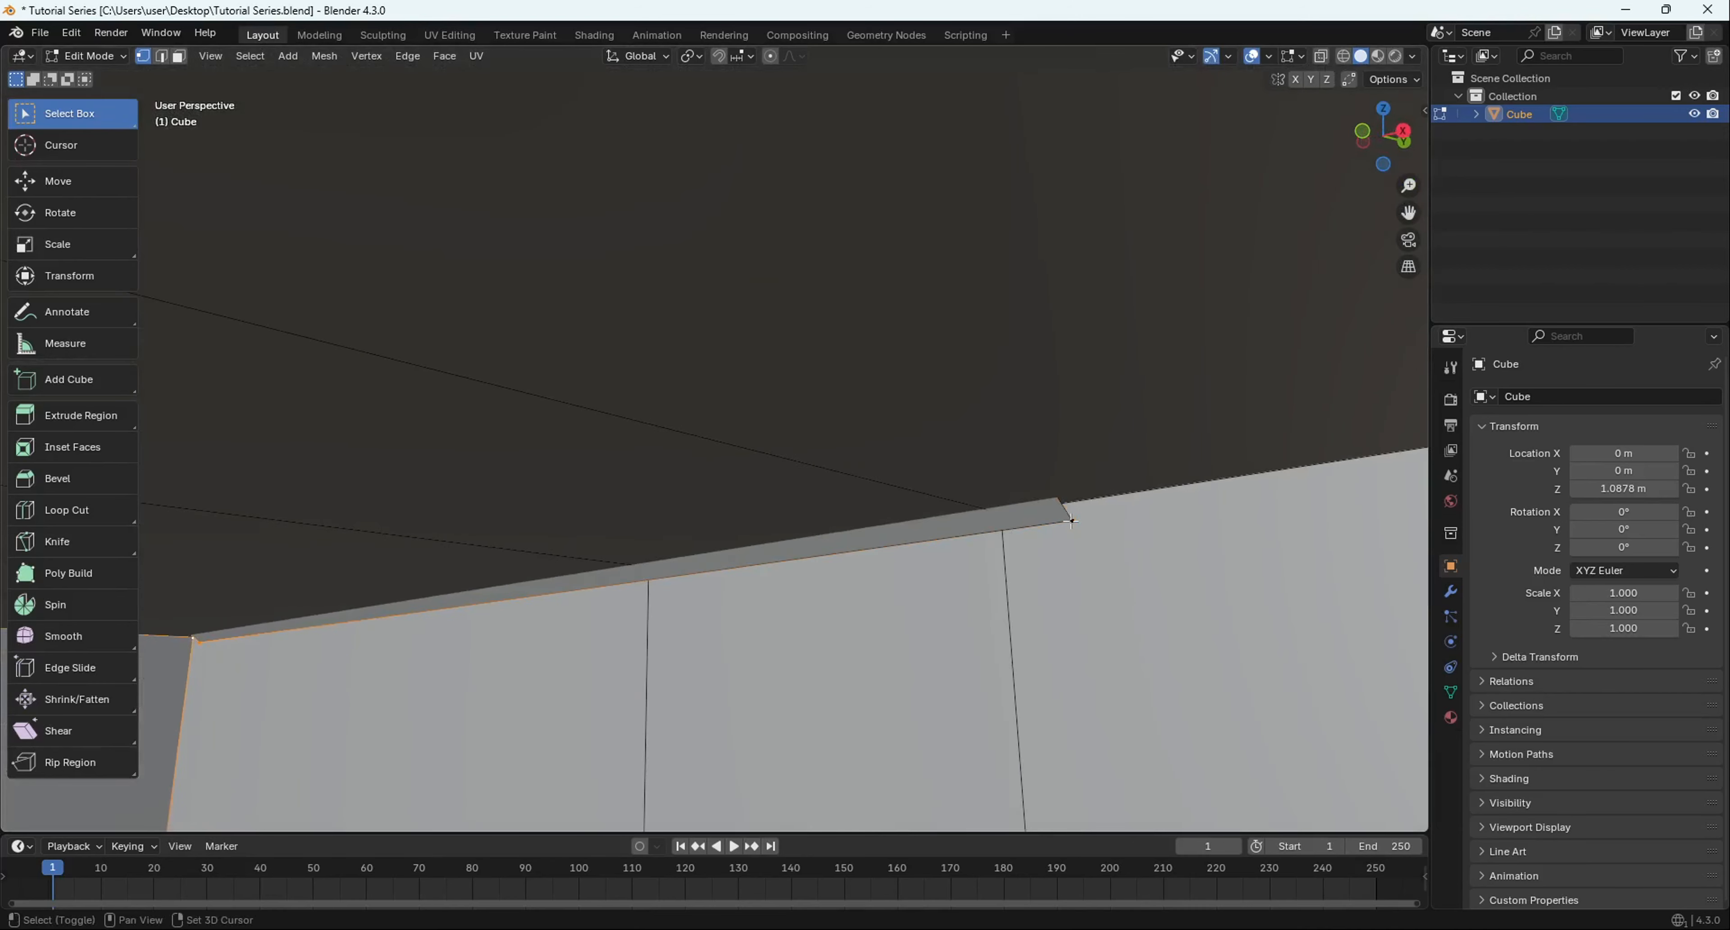
middle_click_drag(1072, 520, 924, 614)
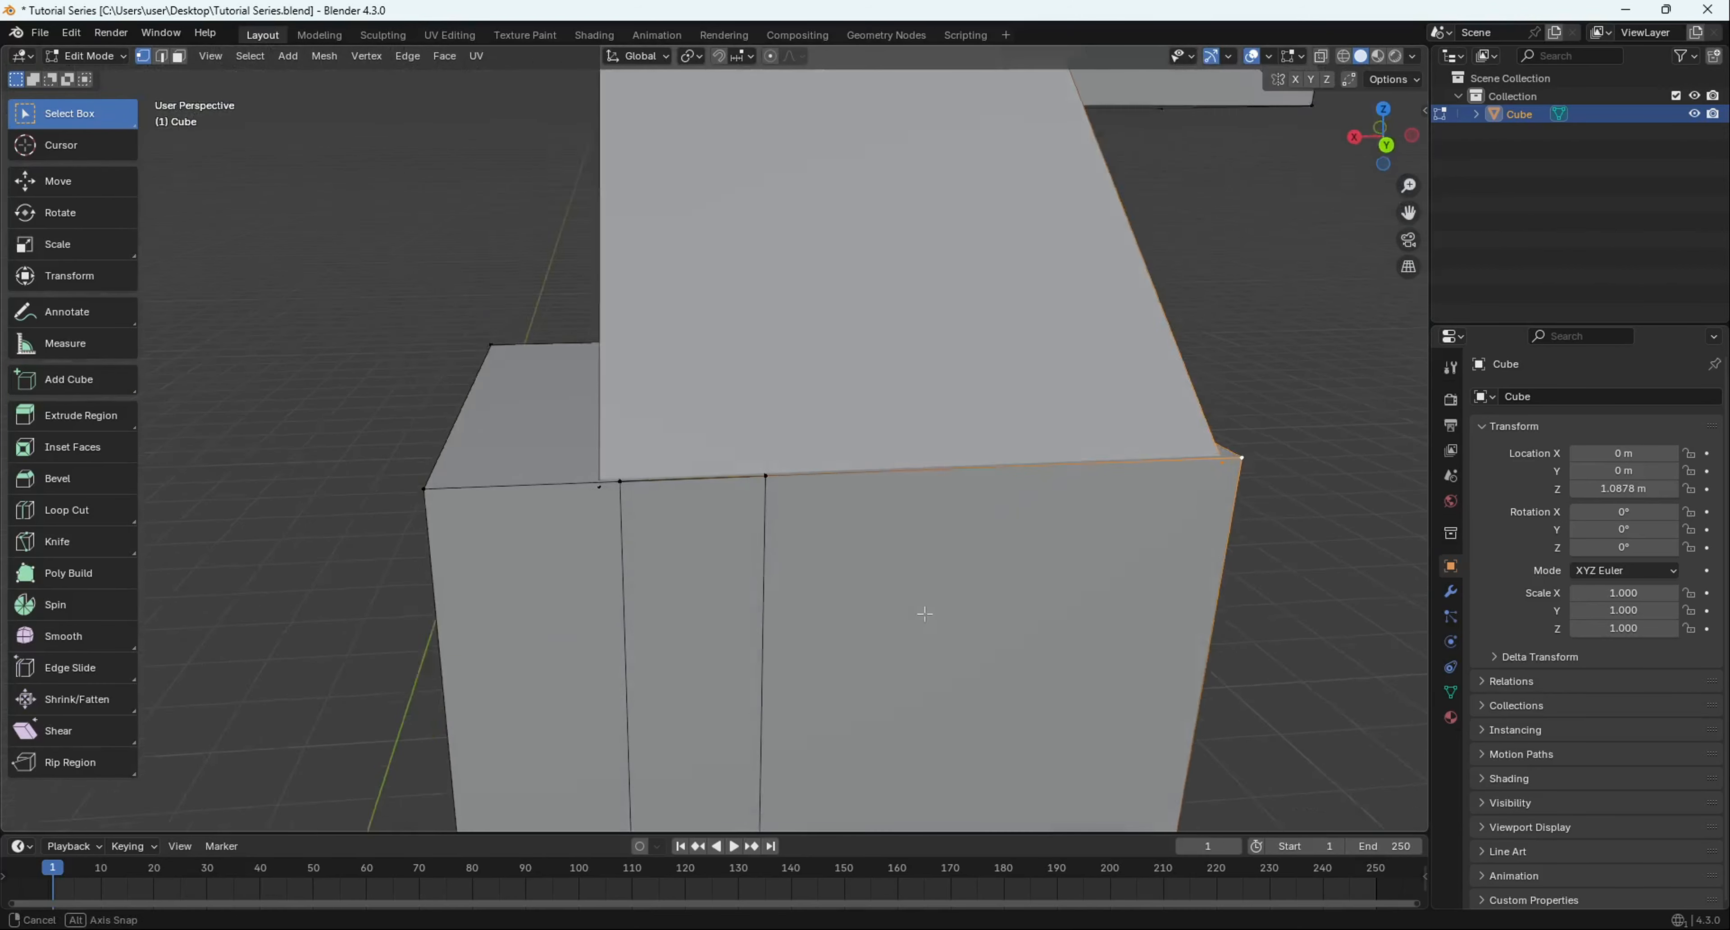
left_click(1037, 550)
middle_click_drag(1038, 556, 836, 491)
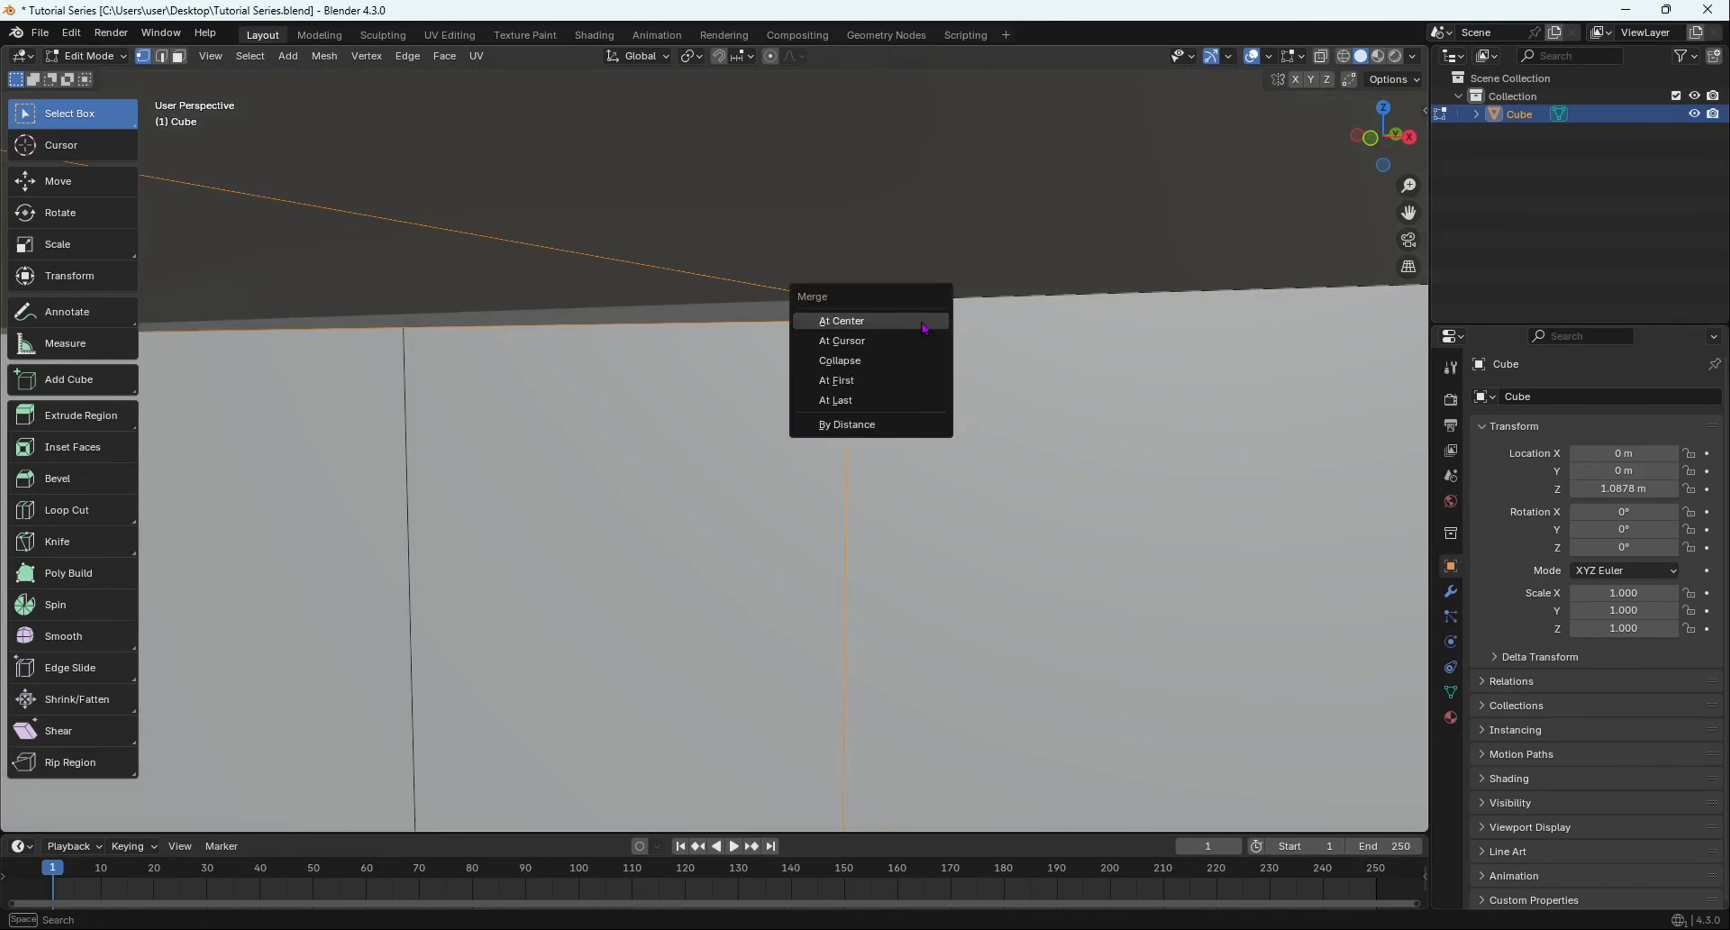
- Merge the remaining vertices, try moving the merged vertex up, then undo it
left_click(923, 328)
middle_click_drag(806, 403, 859, 450)
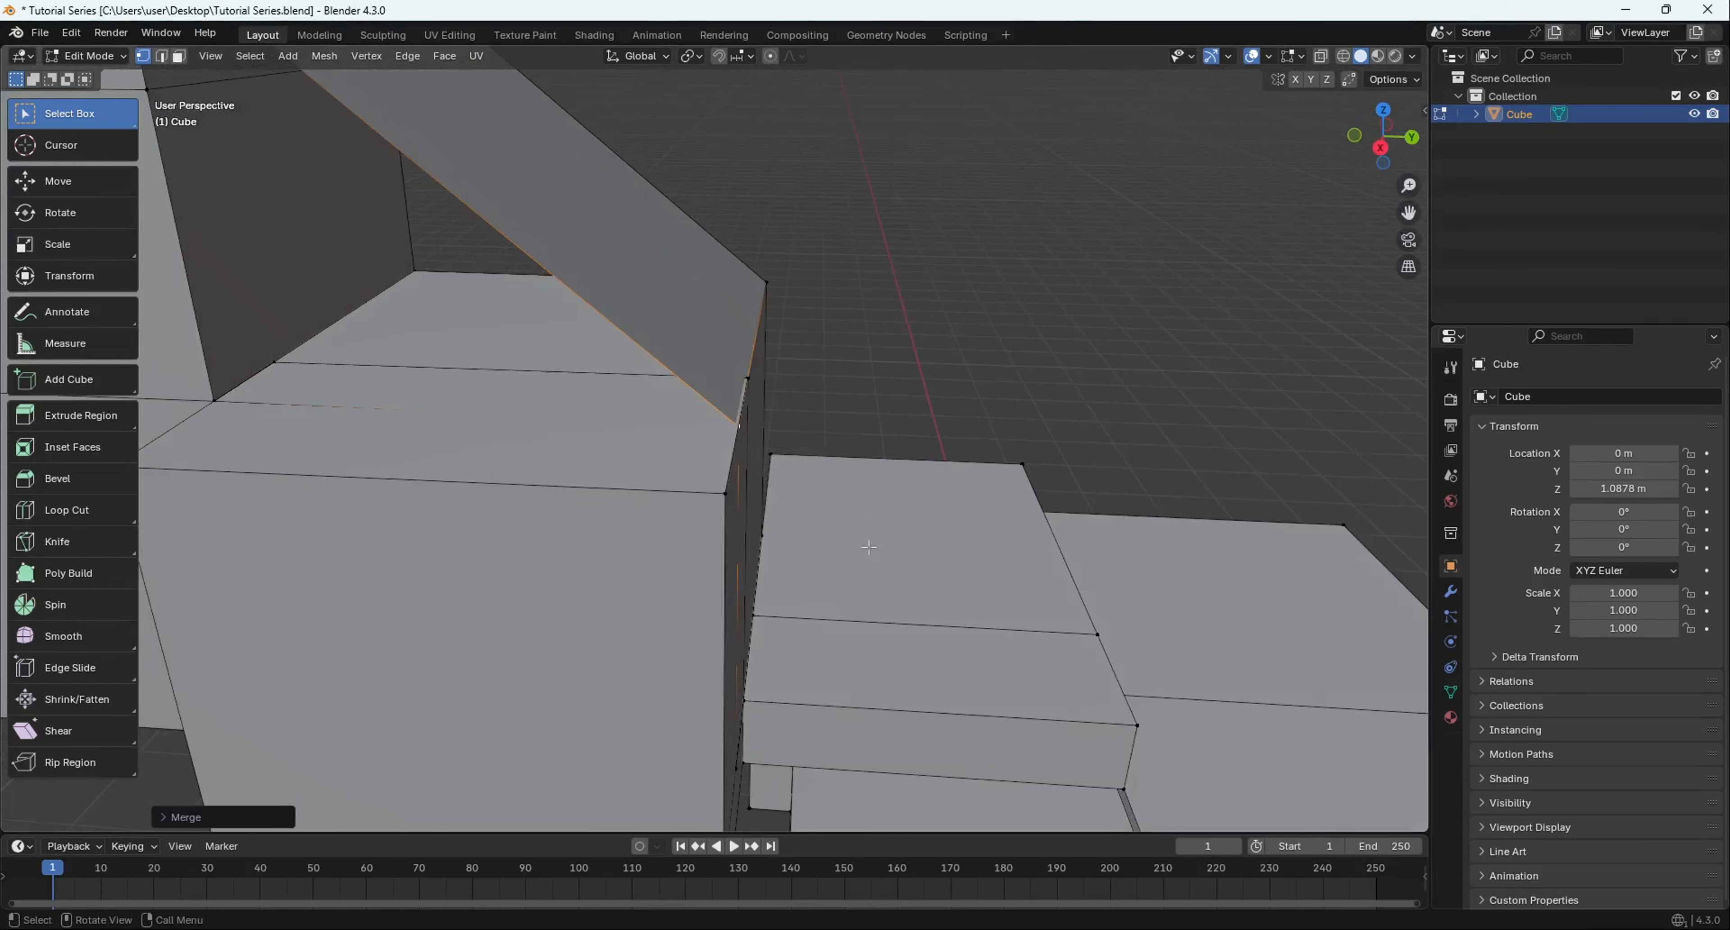
key("g")
left_click(819, 337)
key("ctrl+z")
middle_click_drag(818, 336, 702, 670)
scroll(551, 446, "down", 5)
scroll(763, 477, "up", 4)
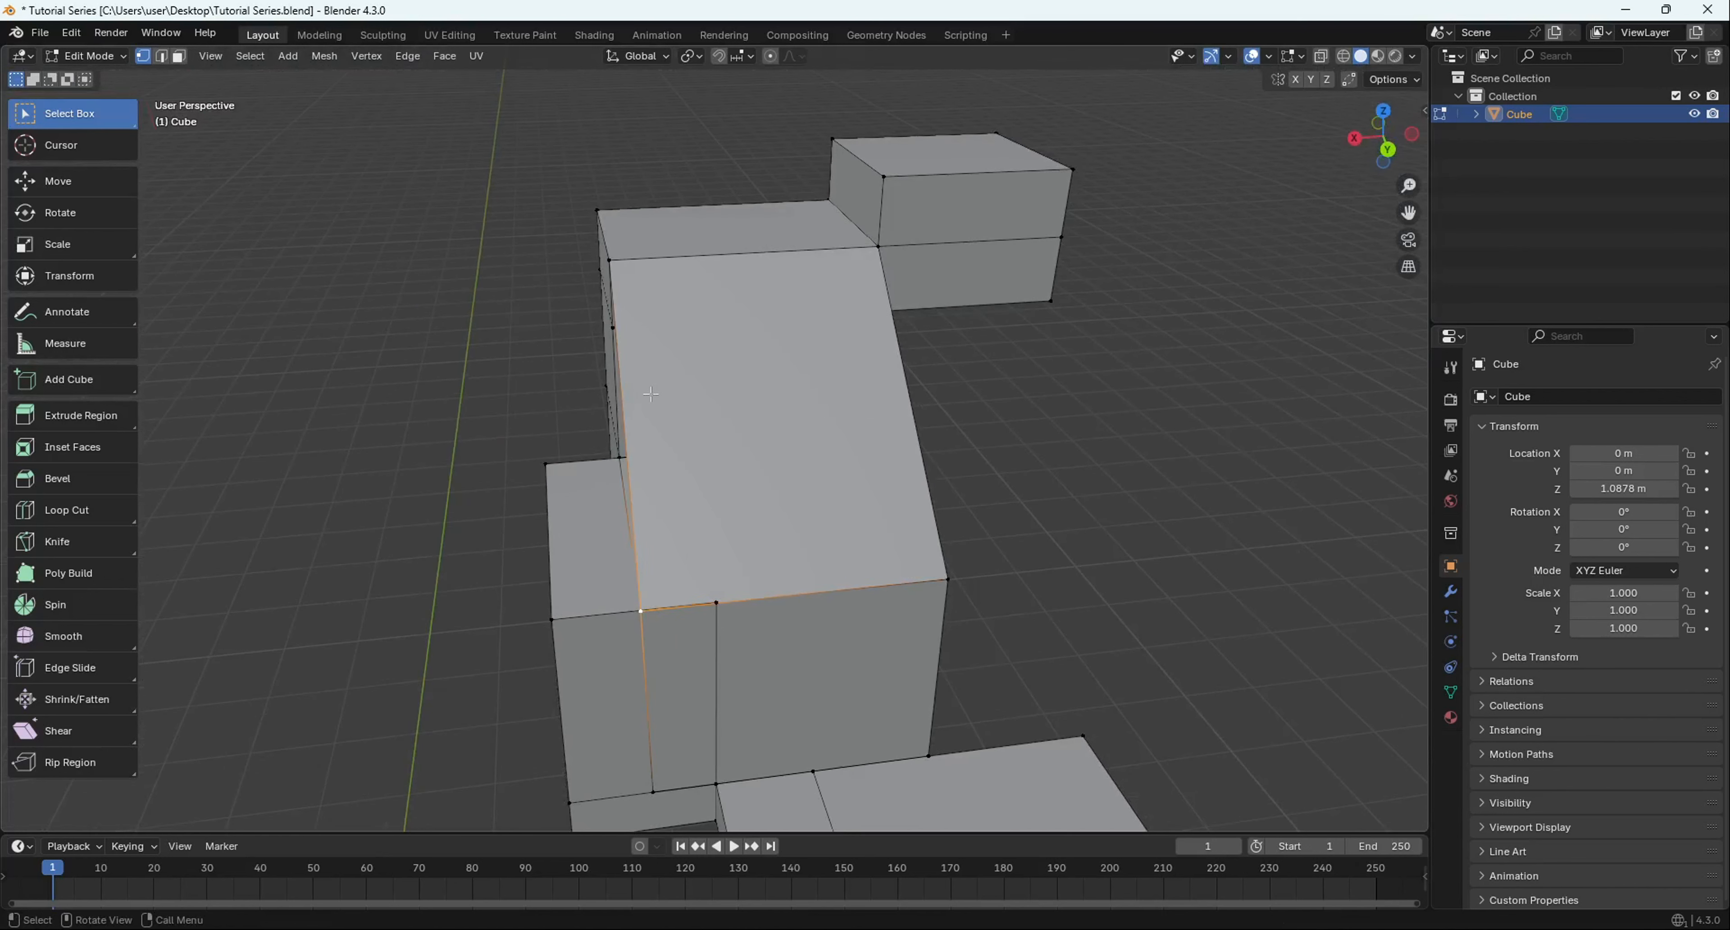
scroll(346, 393, "down", 2)
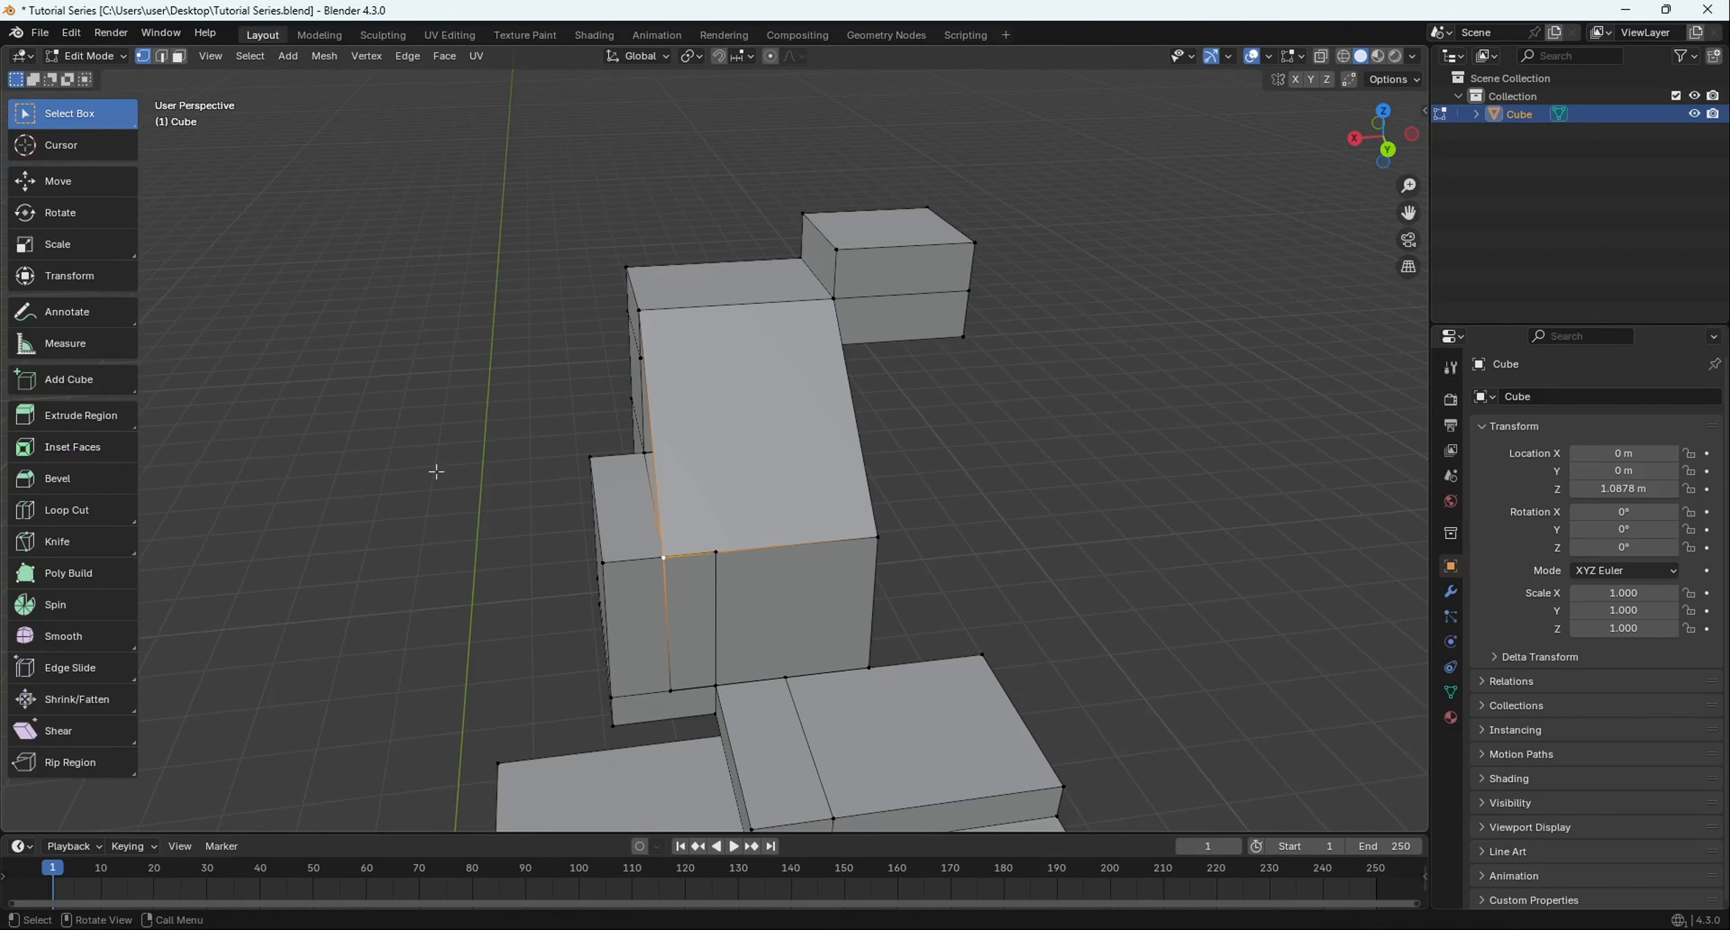
- Select the top face of the side block
key("2")
middle_click_drag(1121, 403, 1039, 502)
scroll(1040, 503, "down", 5)
middle_click_drag(927, 470, 770, 474, "shift")
scroll(749, 476, "up", 6)
middle_click_drag(718, 591, 714, 554)
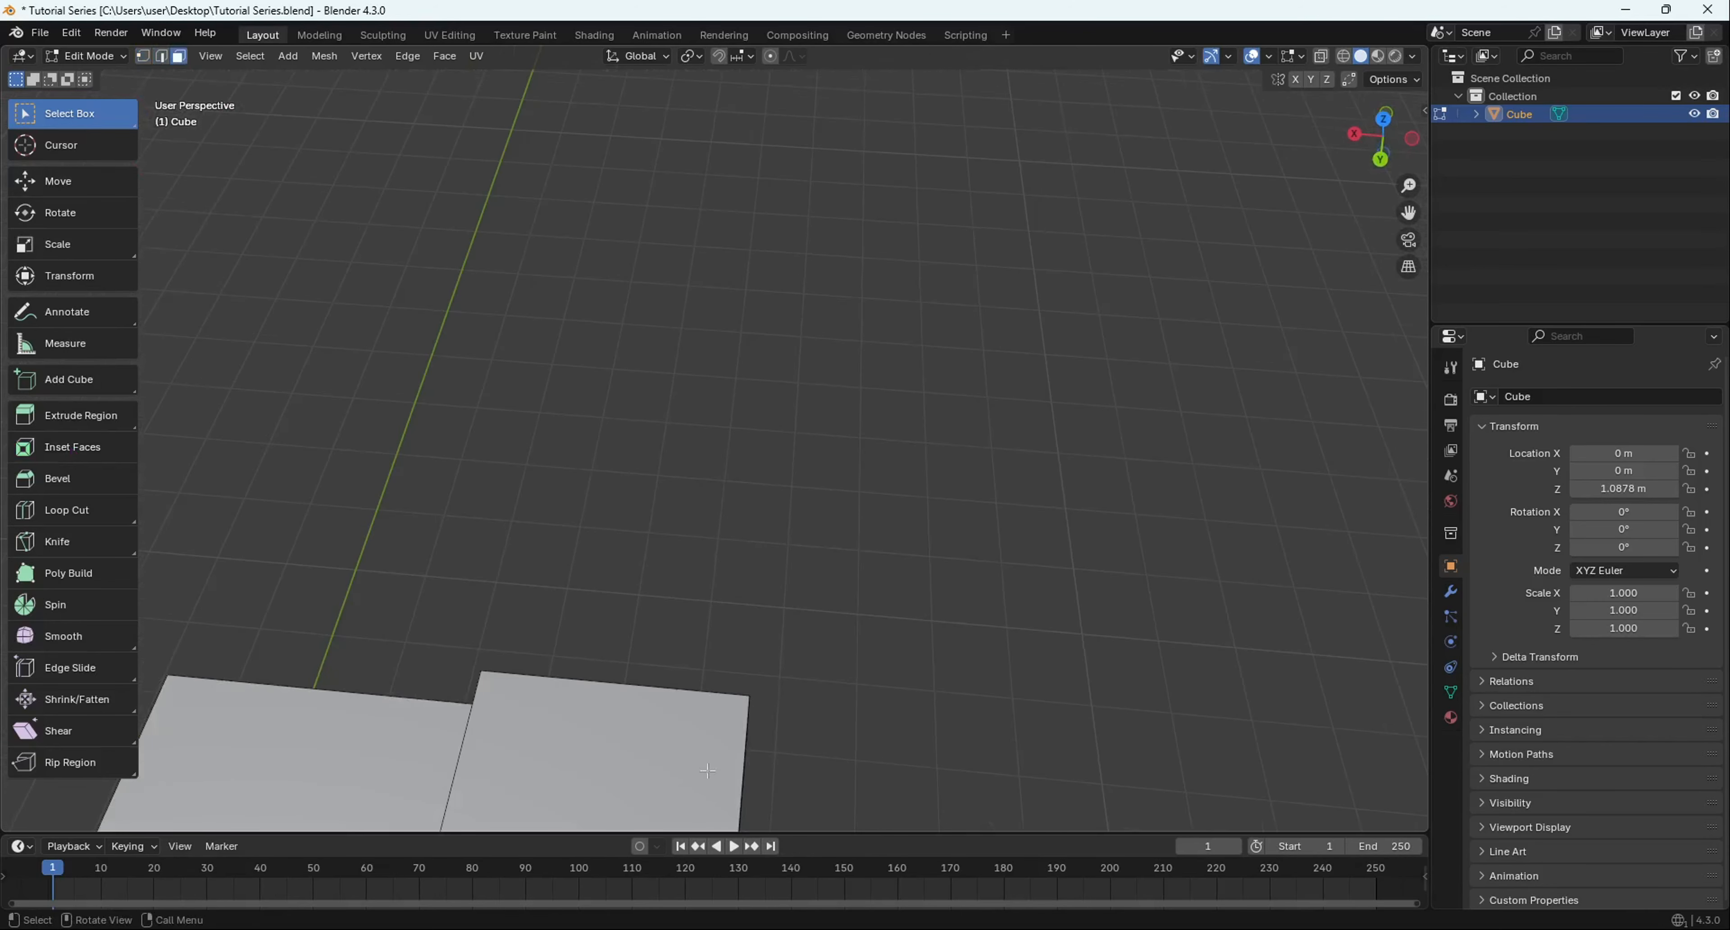
scroll(715, 554, "up", 1)
scroll(440, 363, "down", 5)
middle_click_drag(464, 402, 572, 355, "shift")
middle_click_drag(512, 568, 486, 533)
scroll(486, 533, "up", 4)
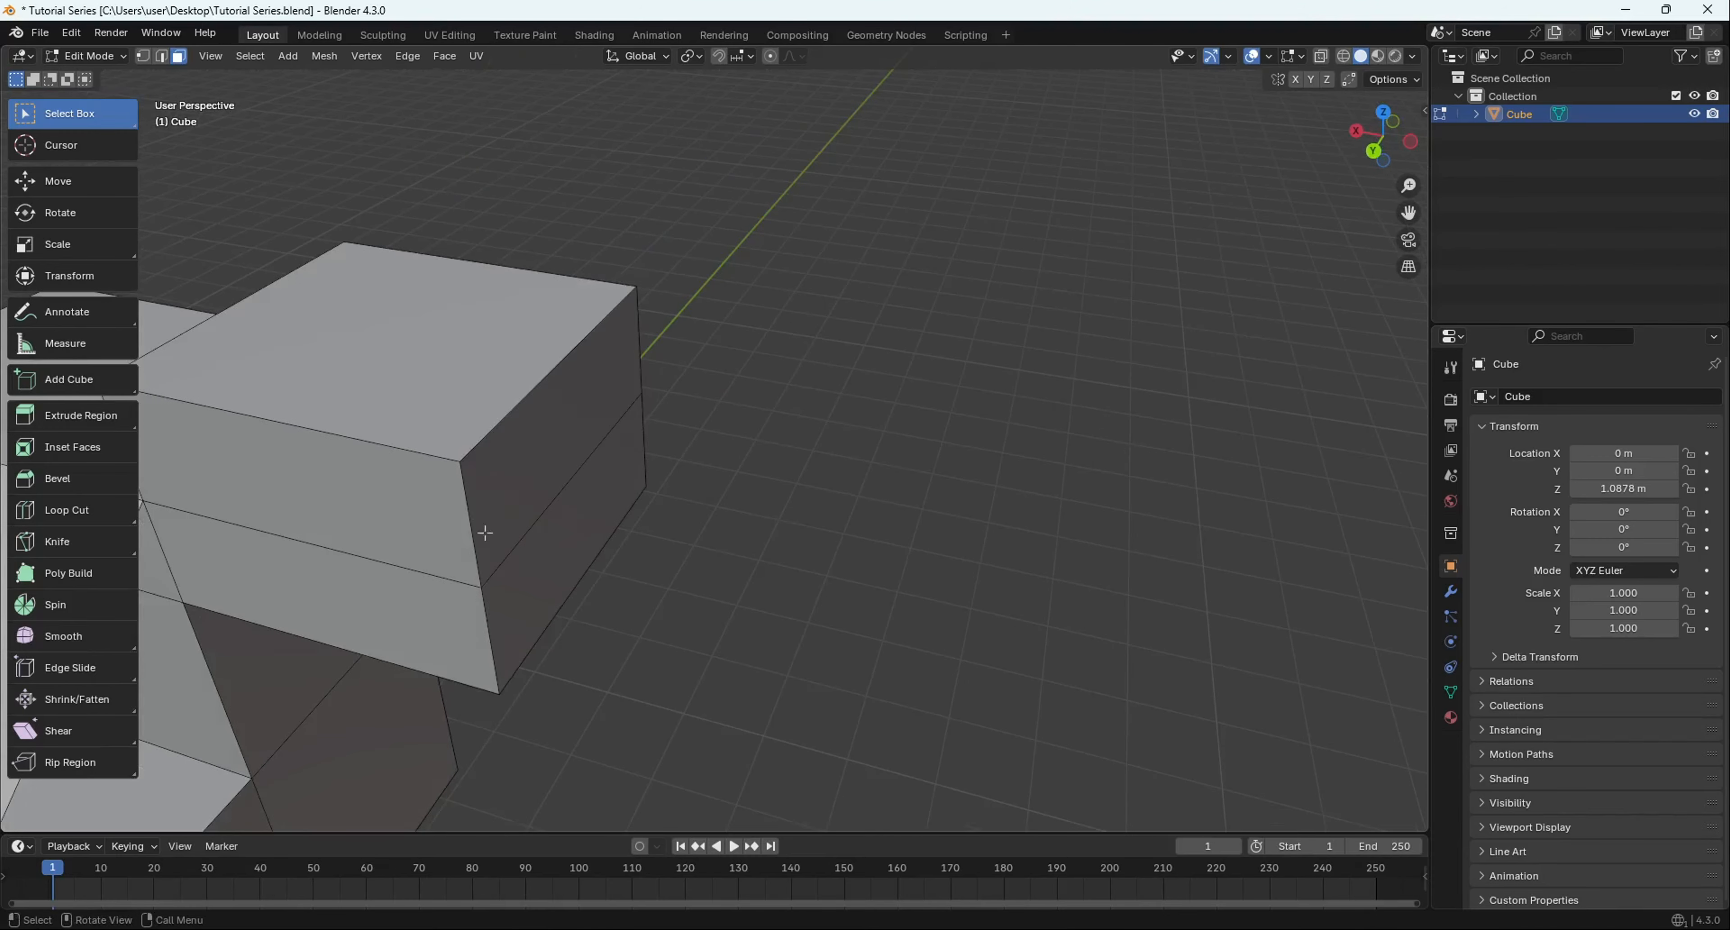
left_click(457, 390)
middle_click_drag(457, 390, 798, 515, "shift")
middle_click_drag(798, 515, 612, 513, "shift")
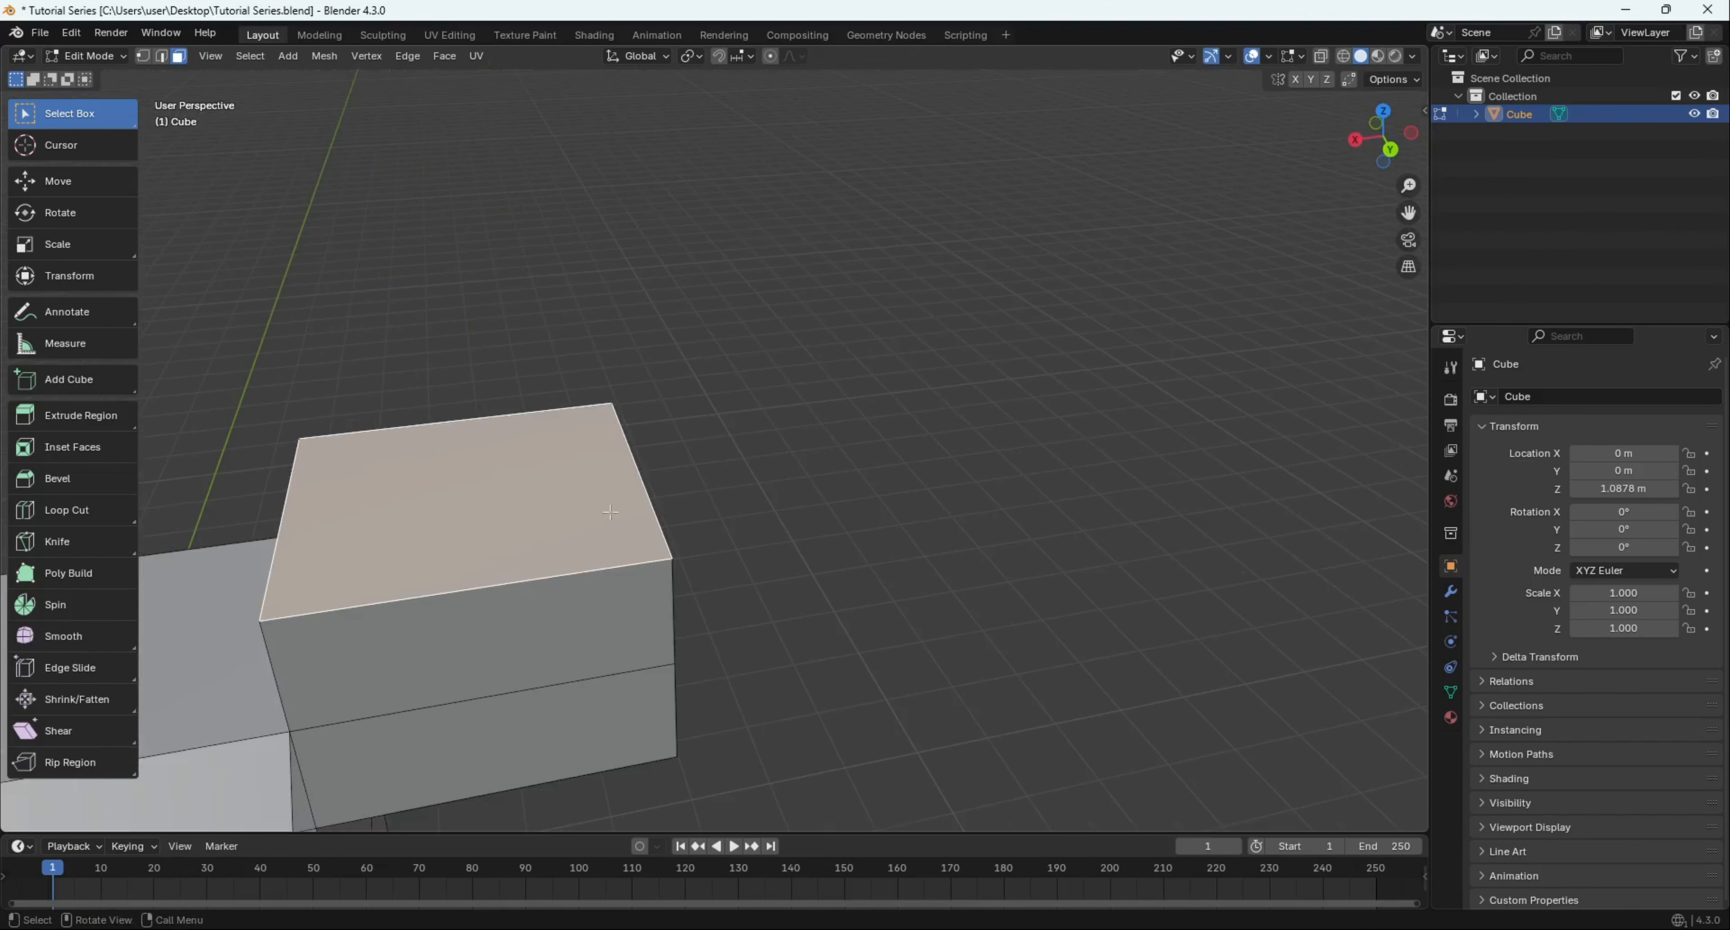
scroll(612, 513, "up", 1)
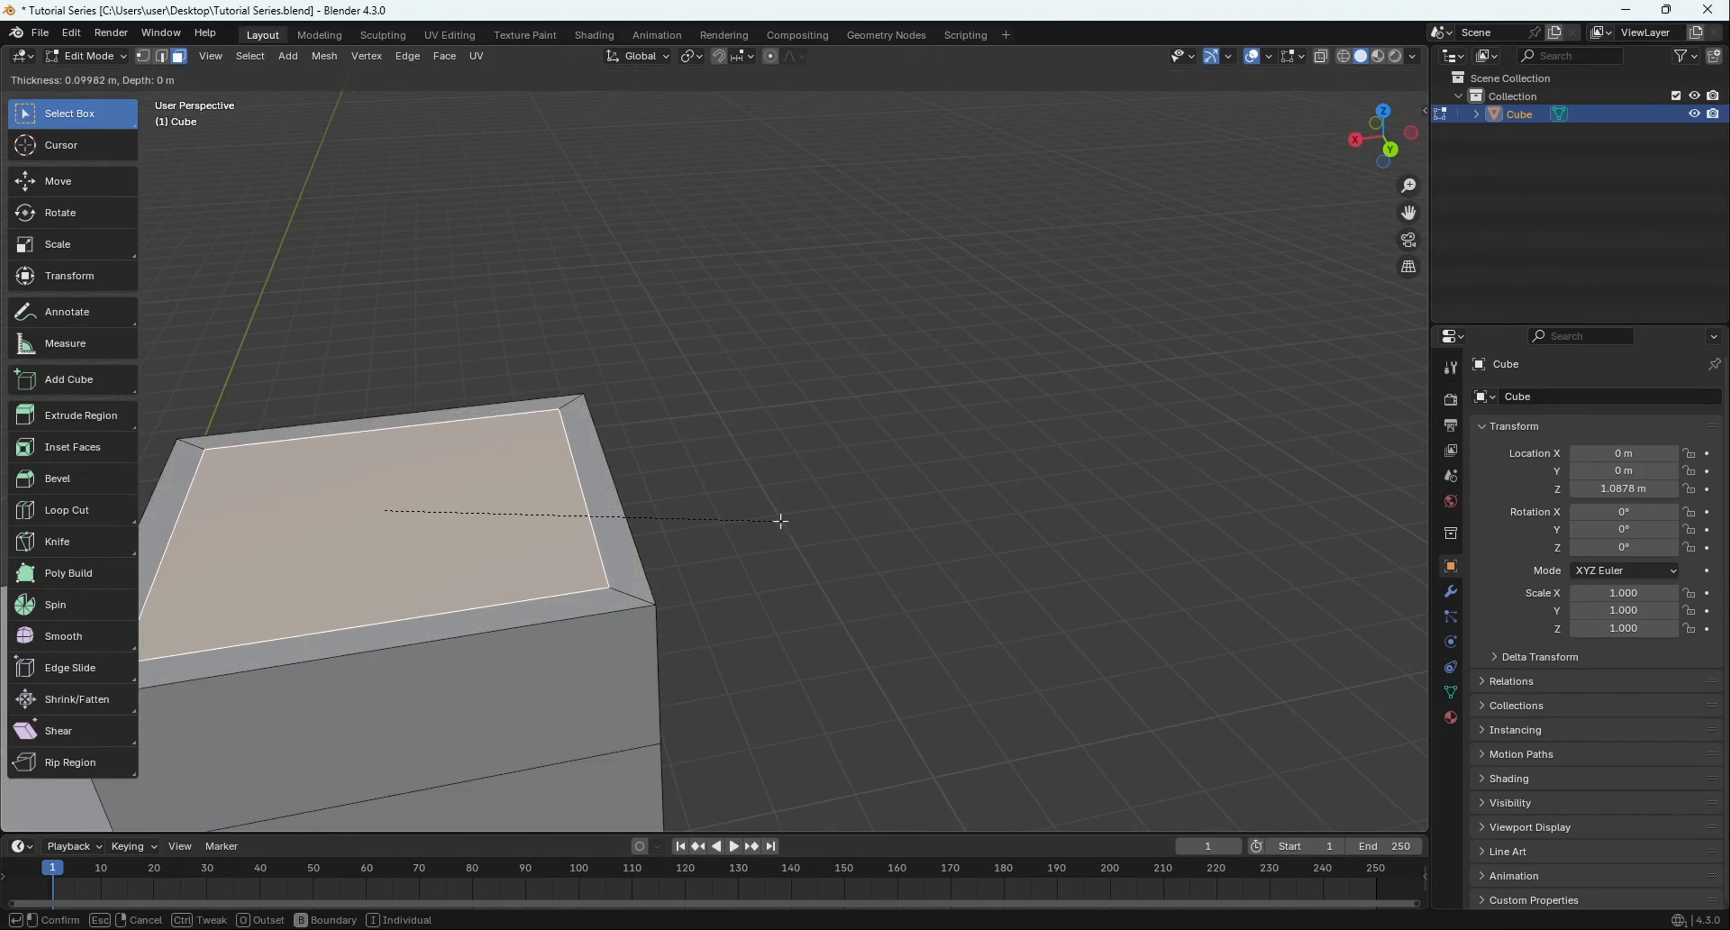
- Inset the top face into nested rings, ending in a small narrow centre face
left_click(758, 523)
middle_click_drag(746, 483, 873, 538)
scroll(873, 537, "up", 4)
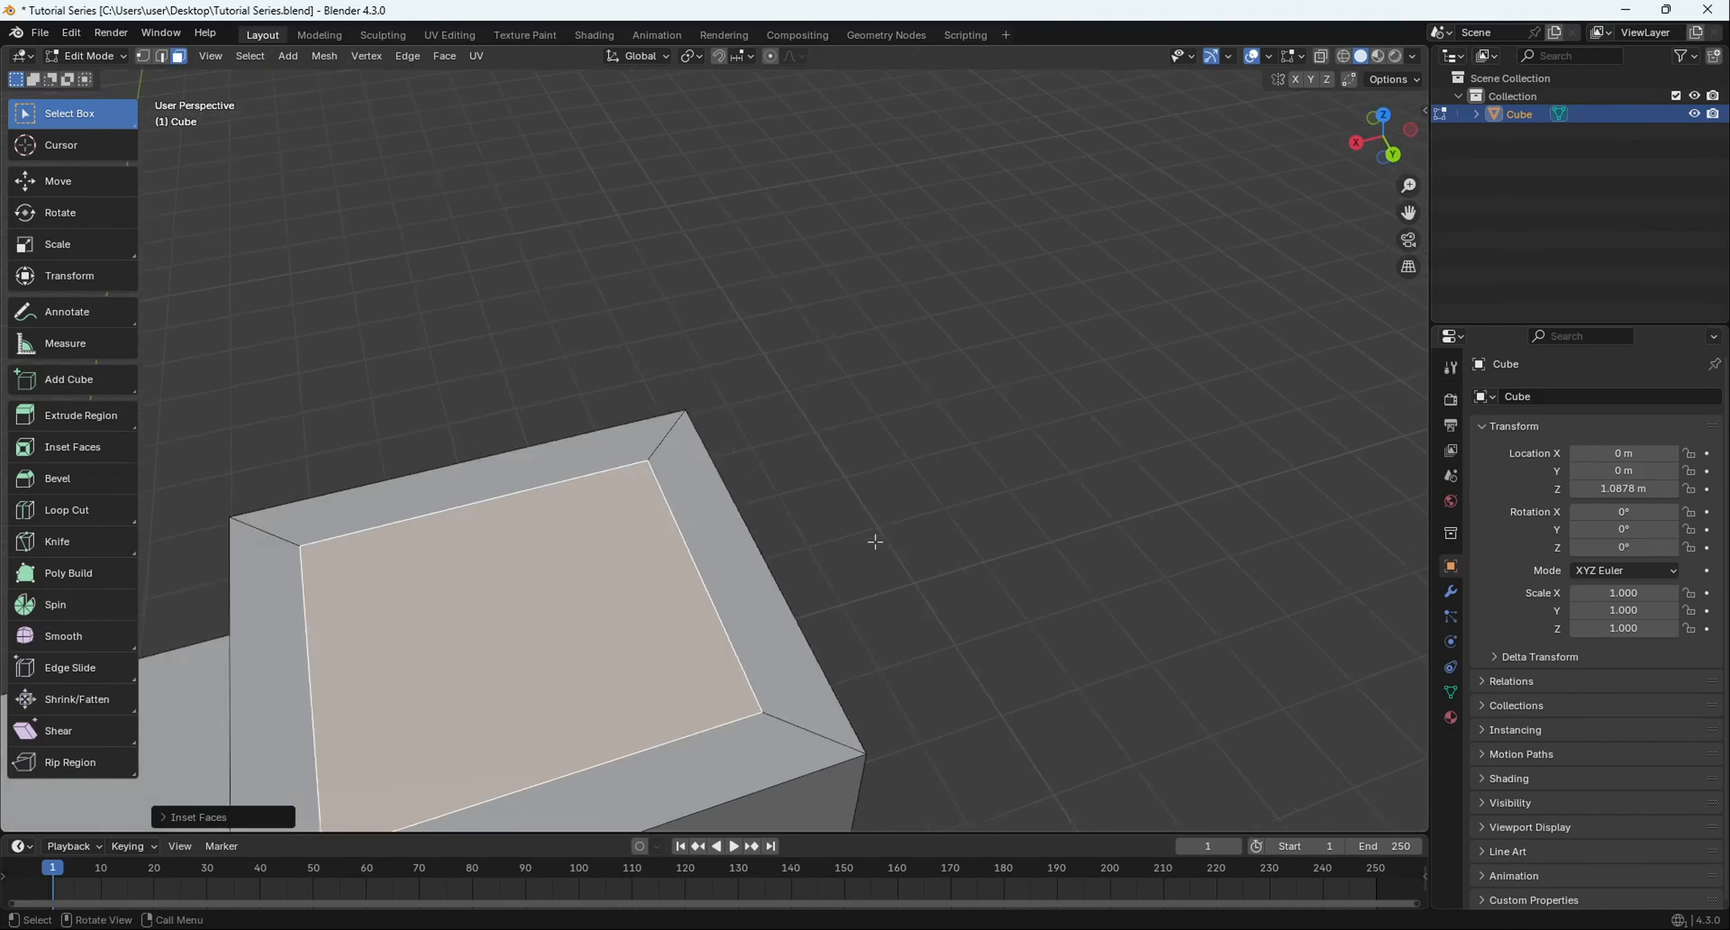
middle_click_drag(817, 633, 773, 547)
scroll(679, 518, "down", 2)
middle_click_drag(685, 477, 939, 506)
scroll(624, 509, "up", 4)
scroll(799, 472, "down", 4)
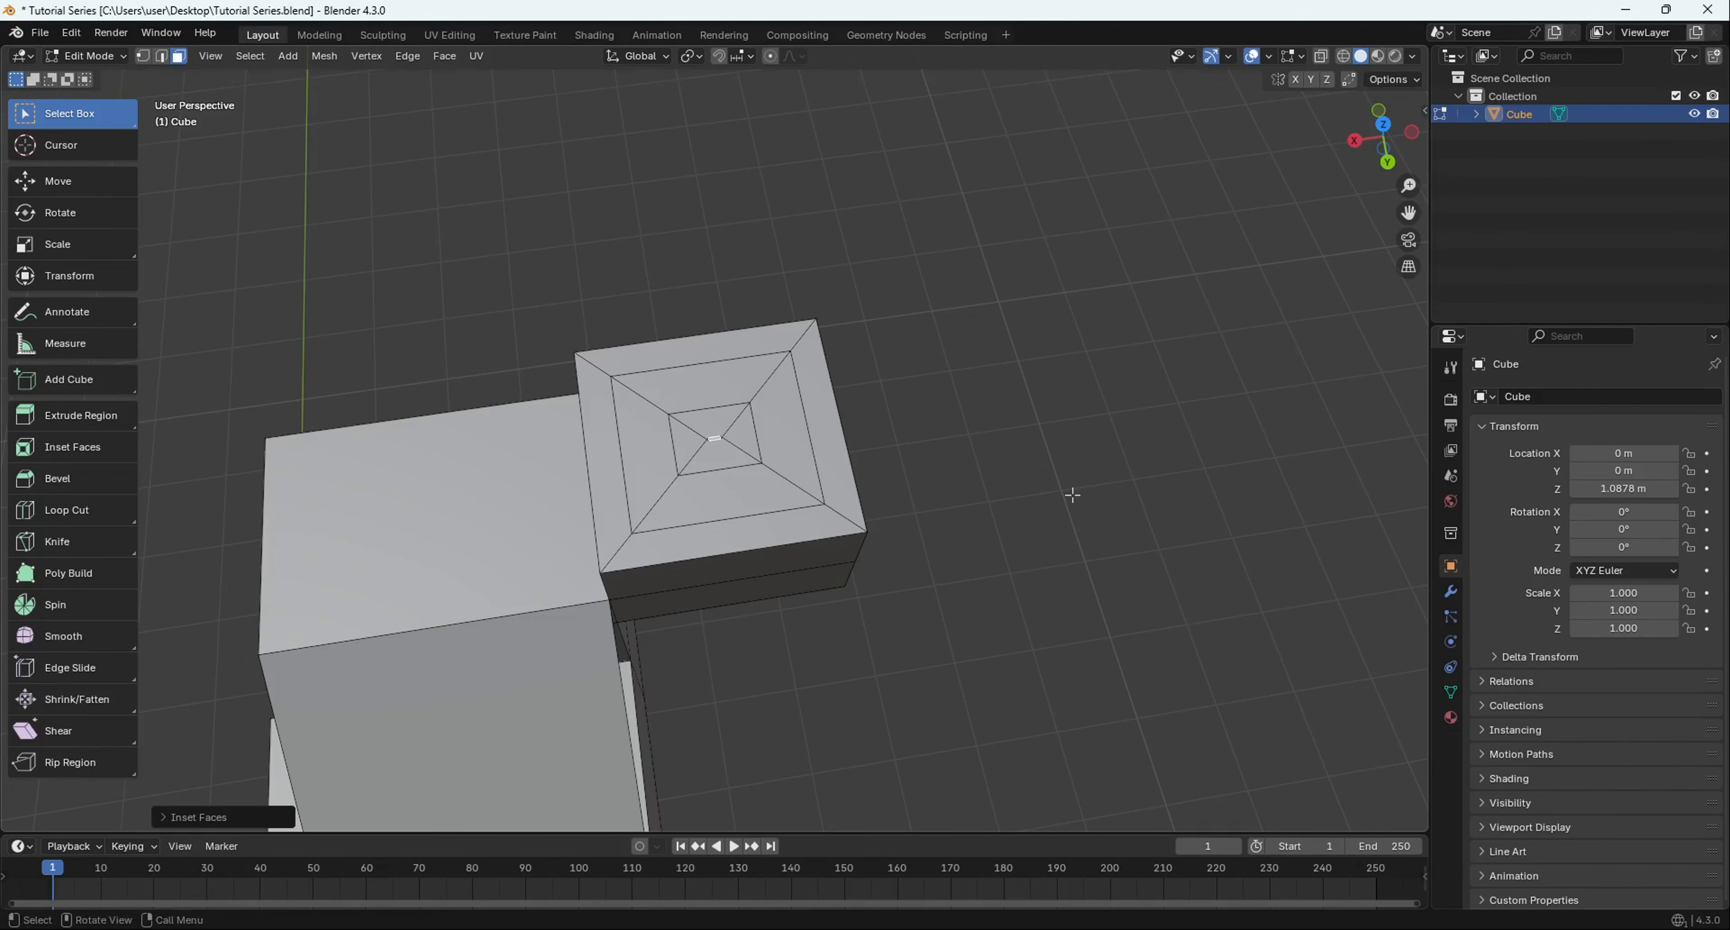
scroll(743, 490, "up", 12)
middle_click_drag(739, 488, 678, 484)
scroll(679, 484, "down", 10)
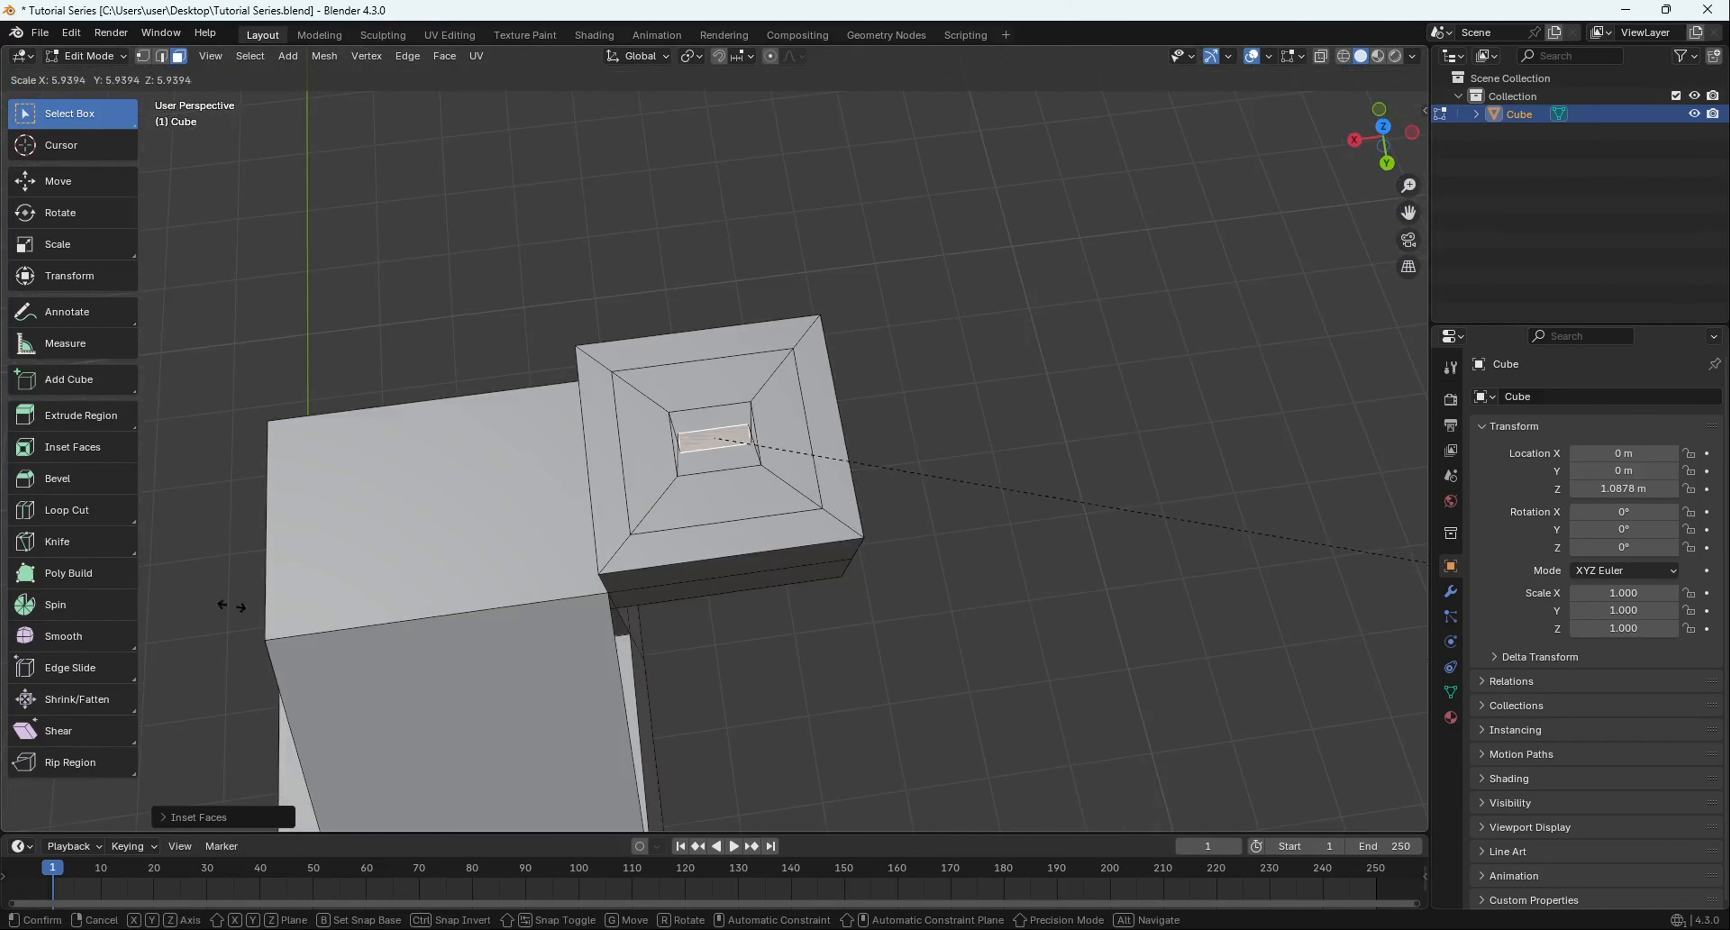
scroll(604, 528, "up", 3)
scroll(605, 527, "down", 5)
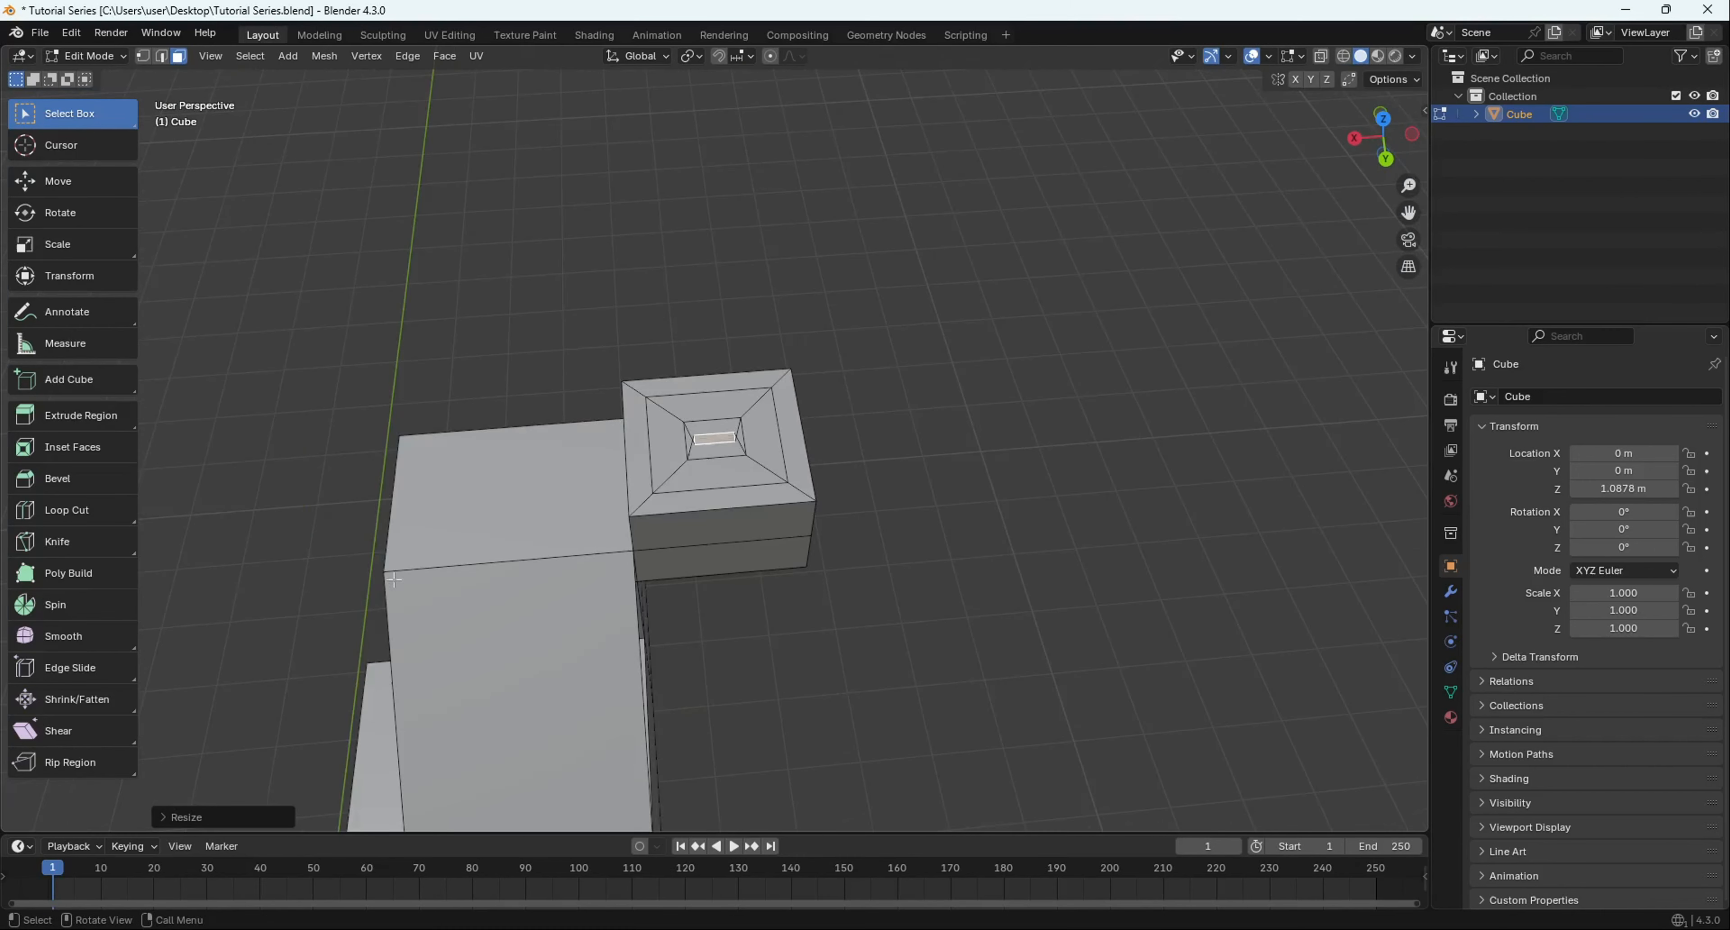
middle_click_drag(604, 527, 640, 464)
middle_click_drag(639, 463, 775, 512)
- Select the column's top face
left_click(792, 487)
scroll(792, 487, "up", 4)
scroll(692, 499, "down", 6)
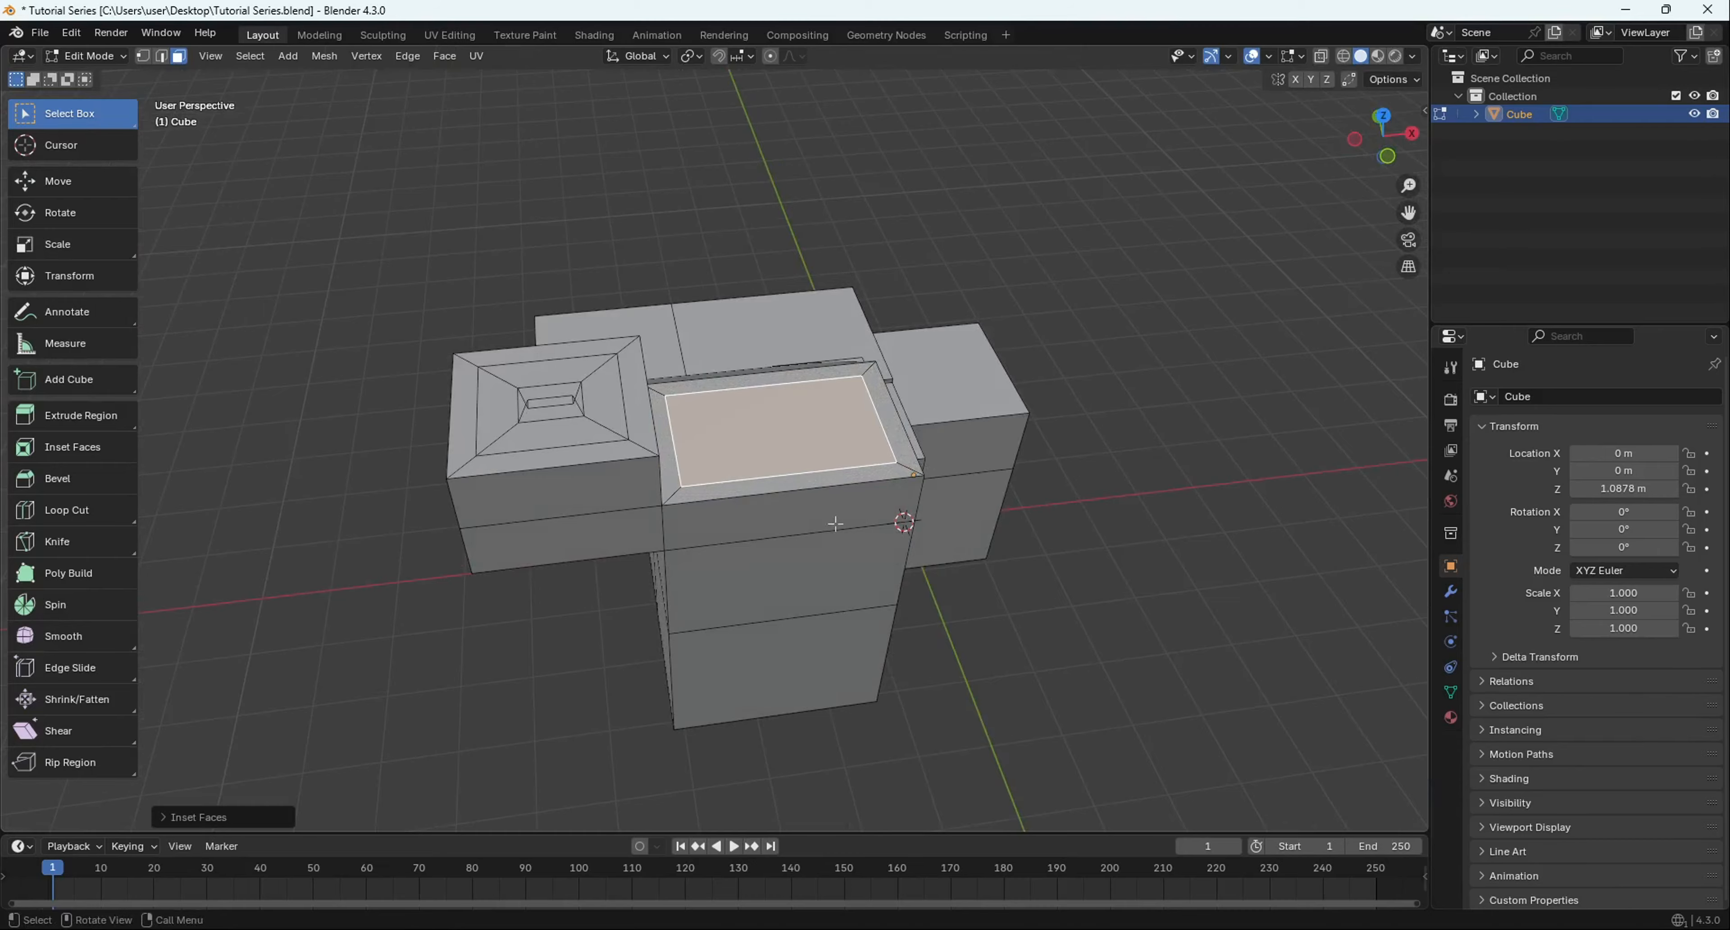
- Inset the column's top face and extrude it upward into the first tier
scroll(836, 523, "up", 2)
middle_click_drag(836, 523, 767, 531, "shift")
key("e")
left_click(900, 457)
middle_click_drag(908, 461, 915, 520)
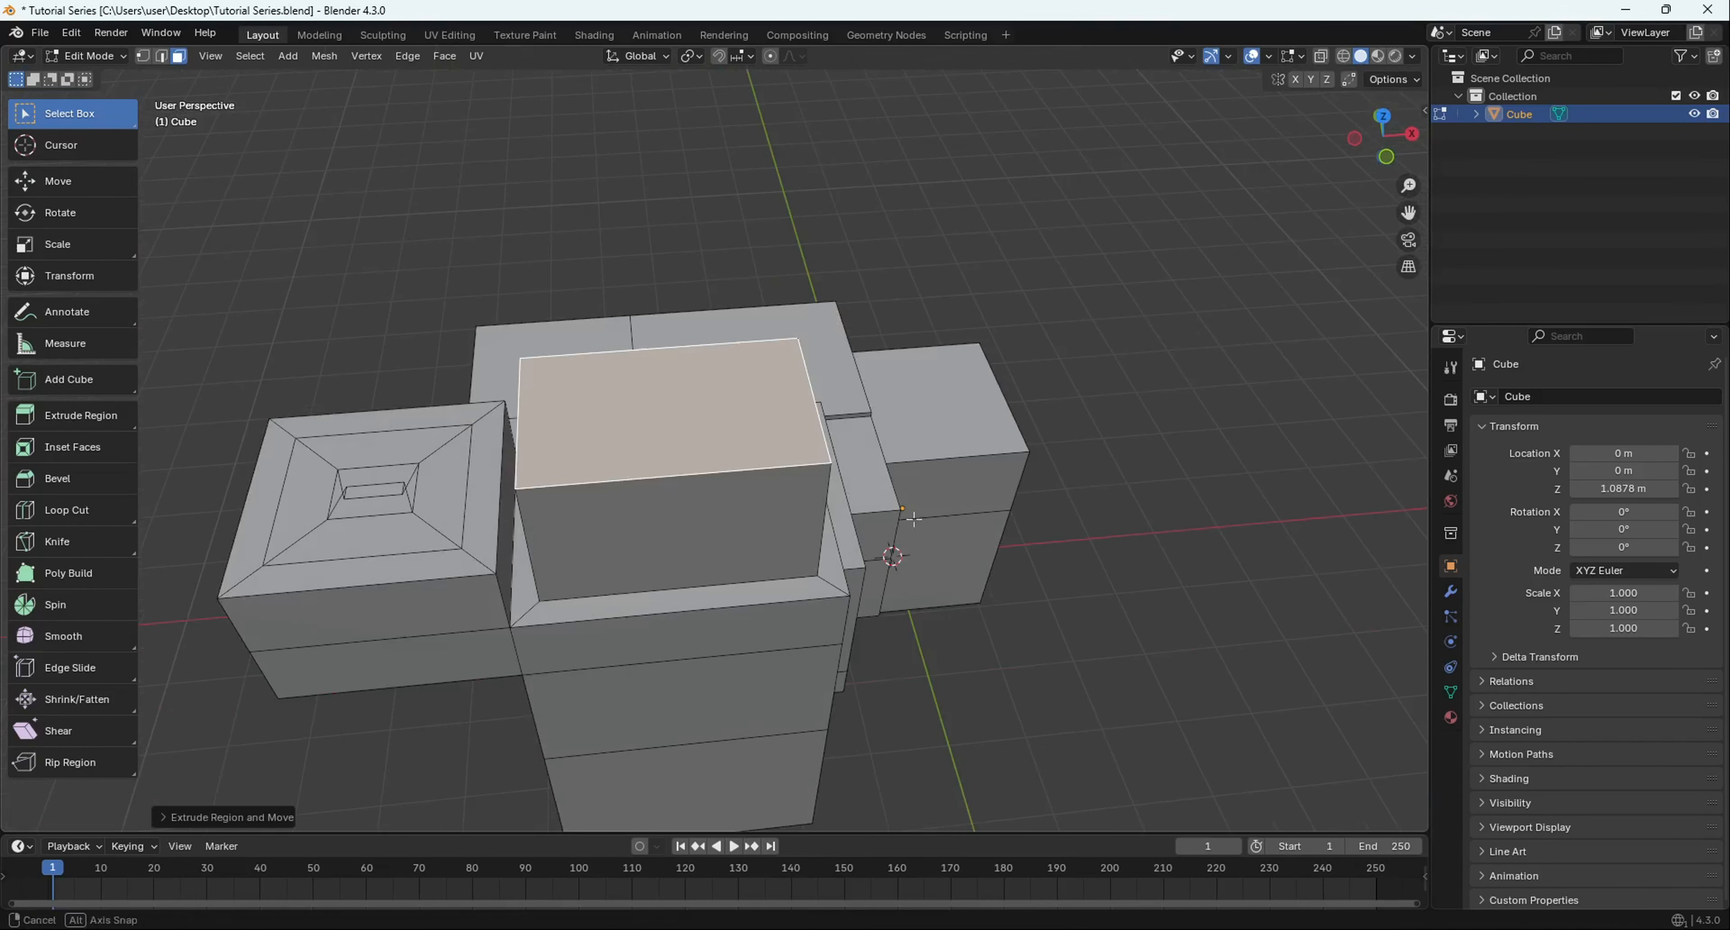
key("i")
key("e")
left_click(1074, 538)
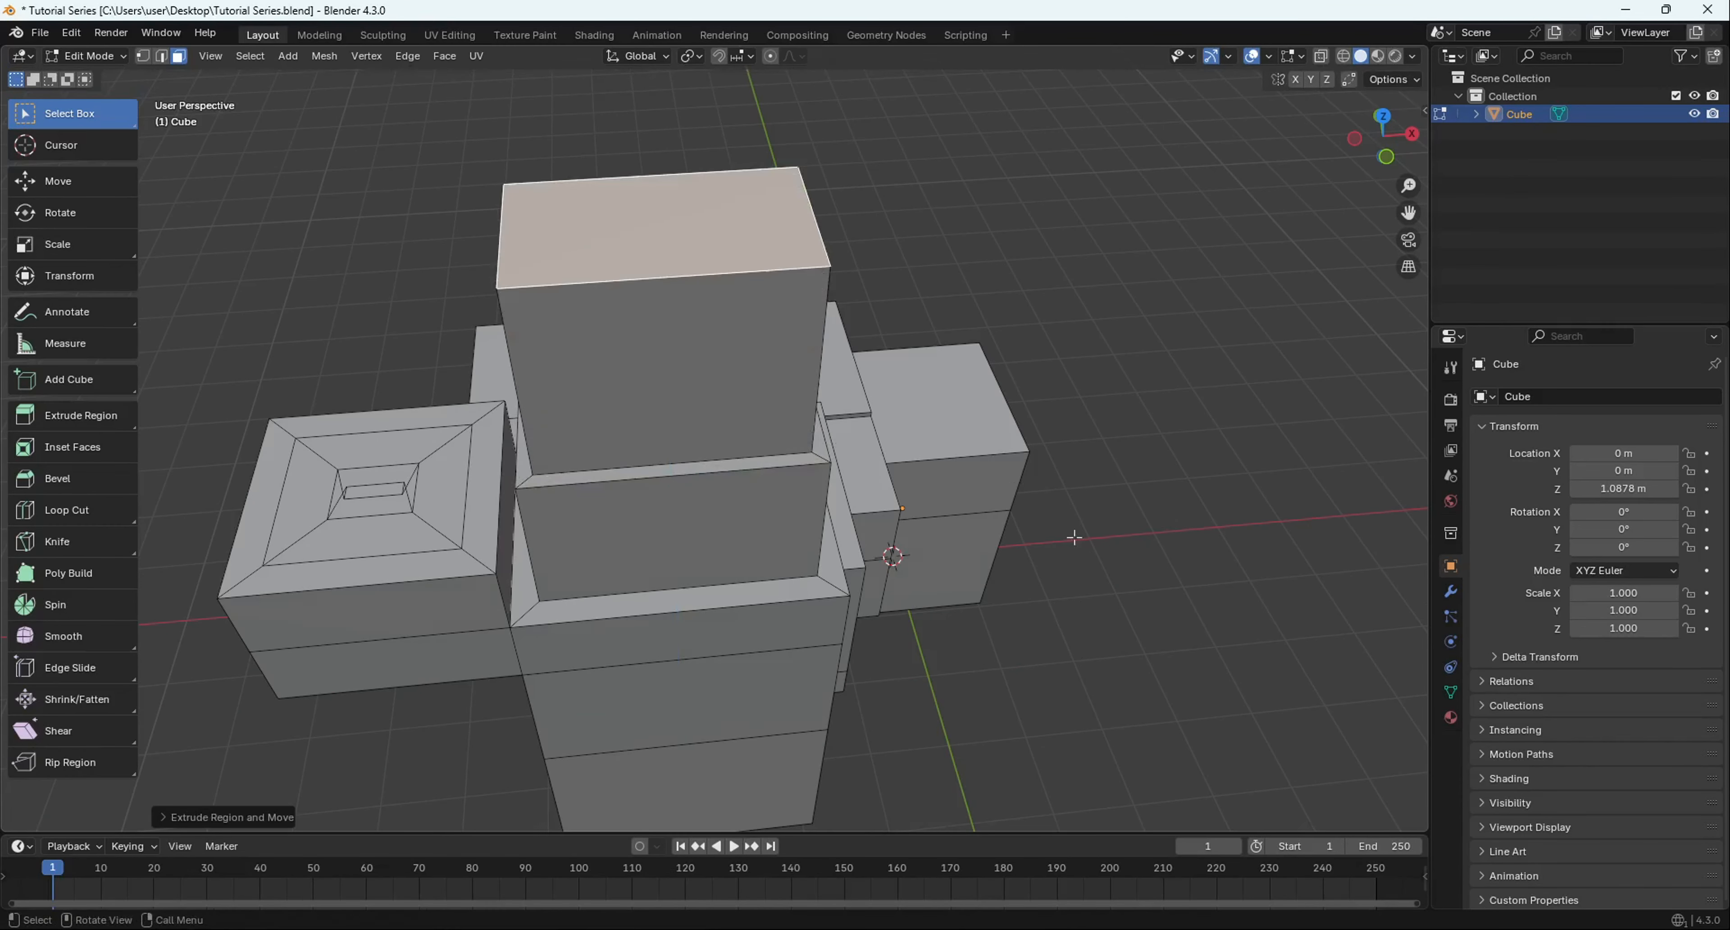
middle_click_drag(644, 349, 722, 512)
scroll(626, 545, "down", 3)
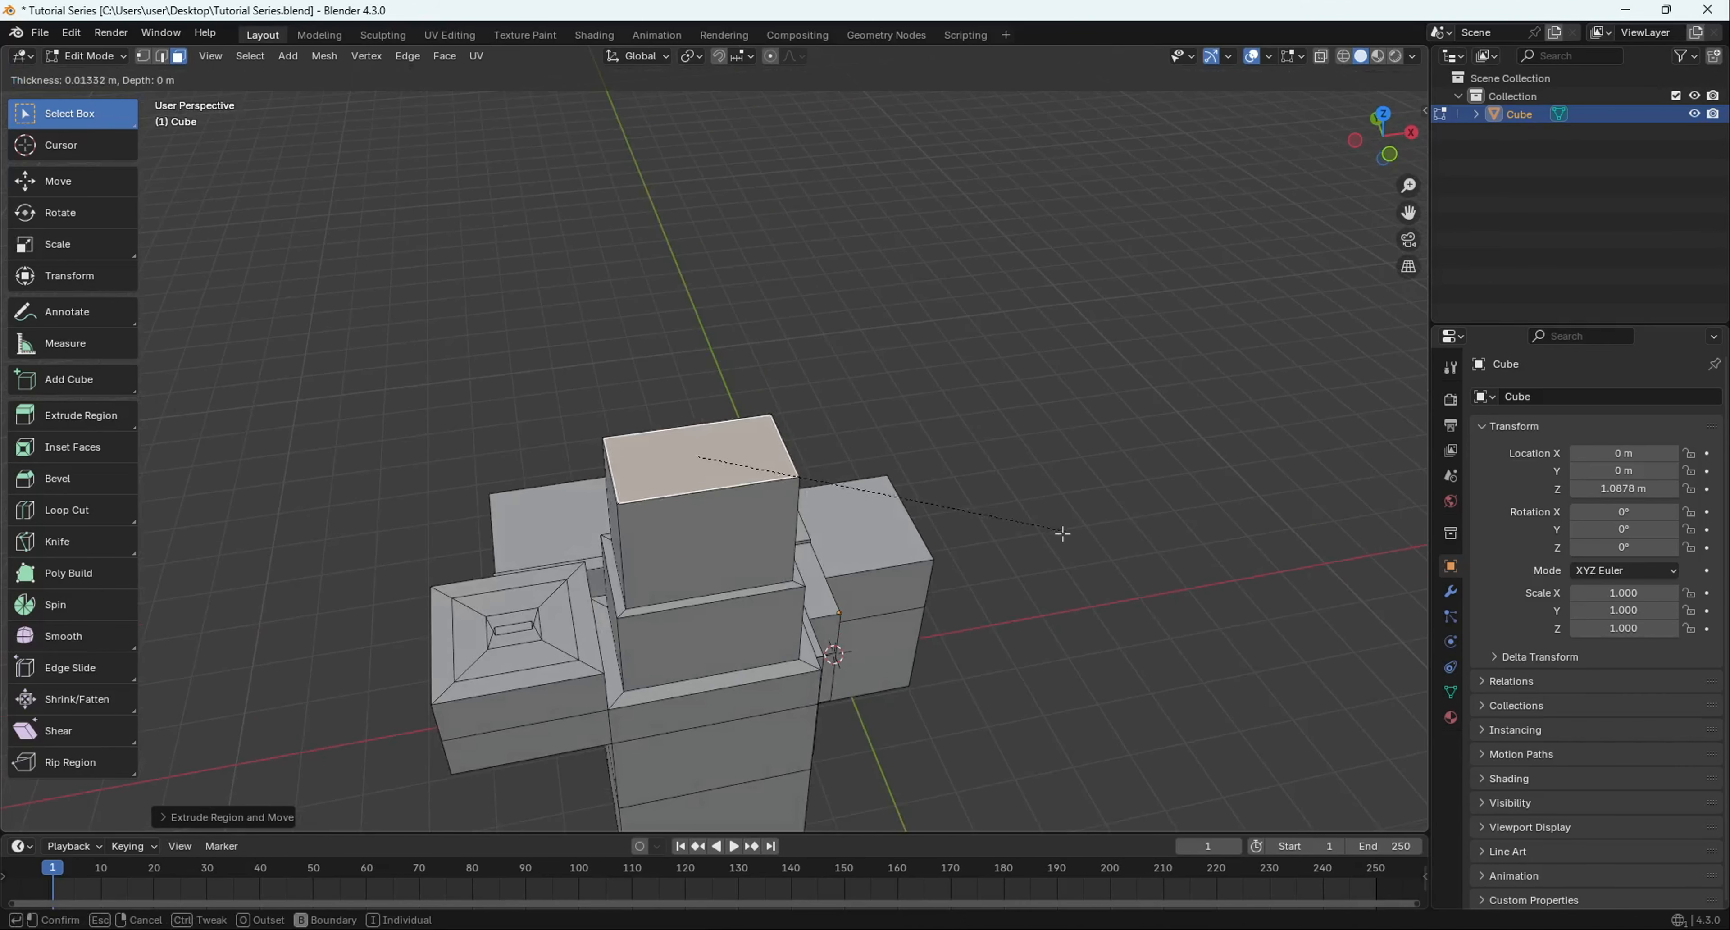
- Extrude another shrinking tier and inset its top into a narrow strip
key("e")
left_click(712, 367)
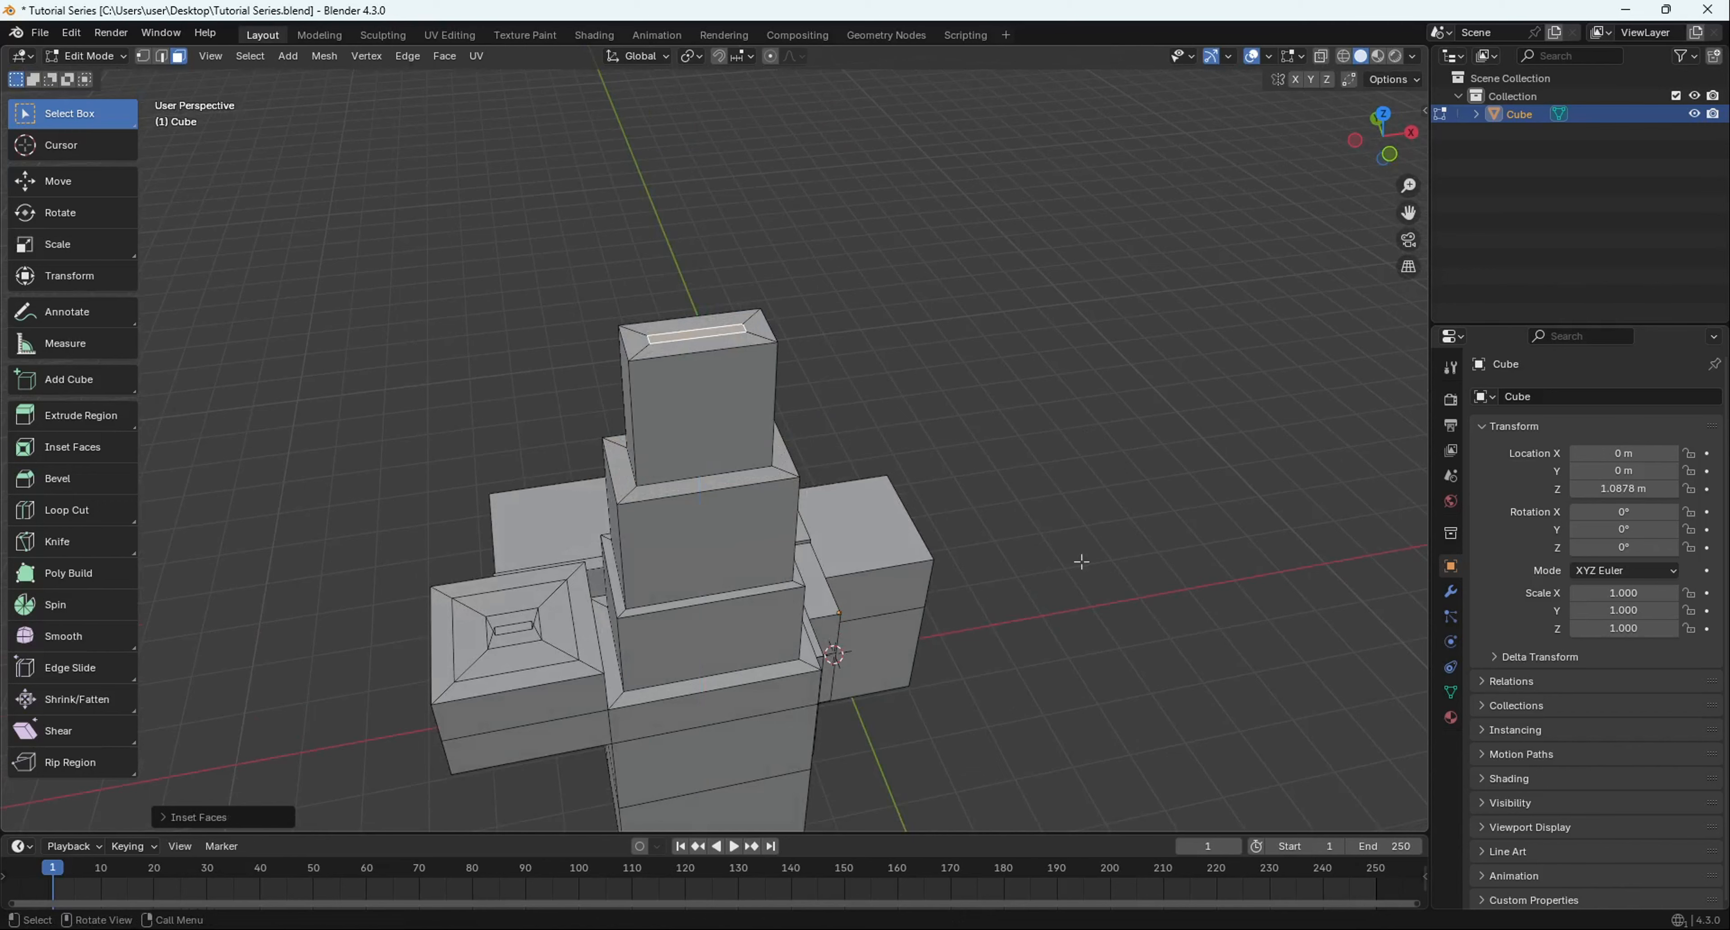
key("e")
left_click(788, 313)
scroll(788, 313, "down", 2)
middle_click_drag(788, 314, 737, 494, "shift")
scroll(737, 494, "up", 3)
middle_click_drag(737, 494, 755, 623)
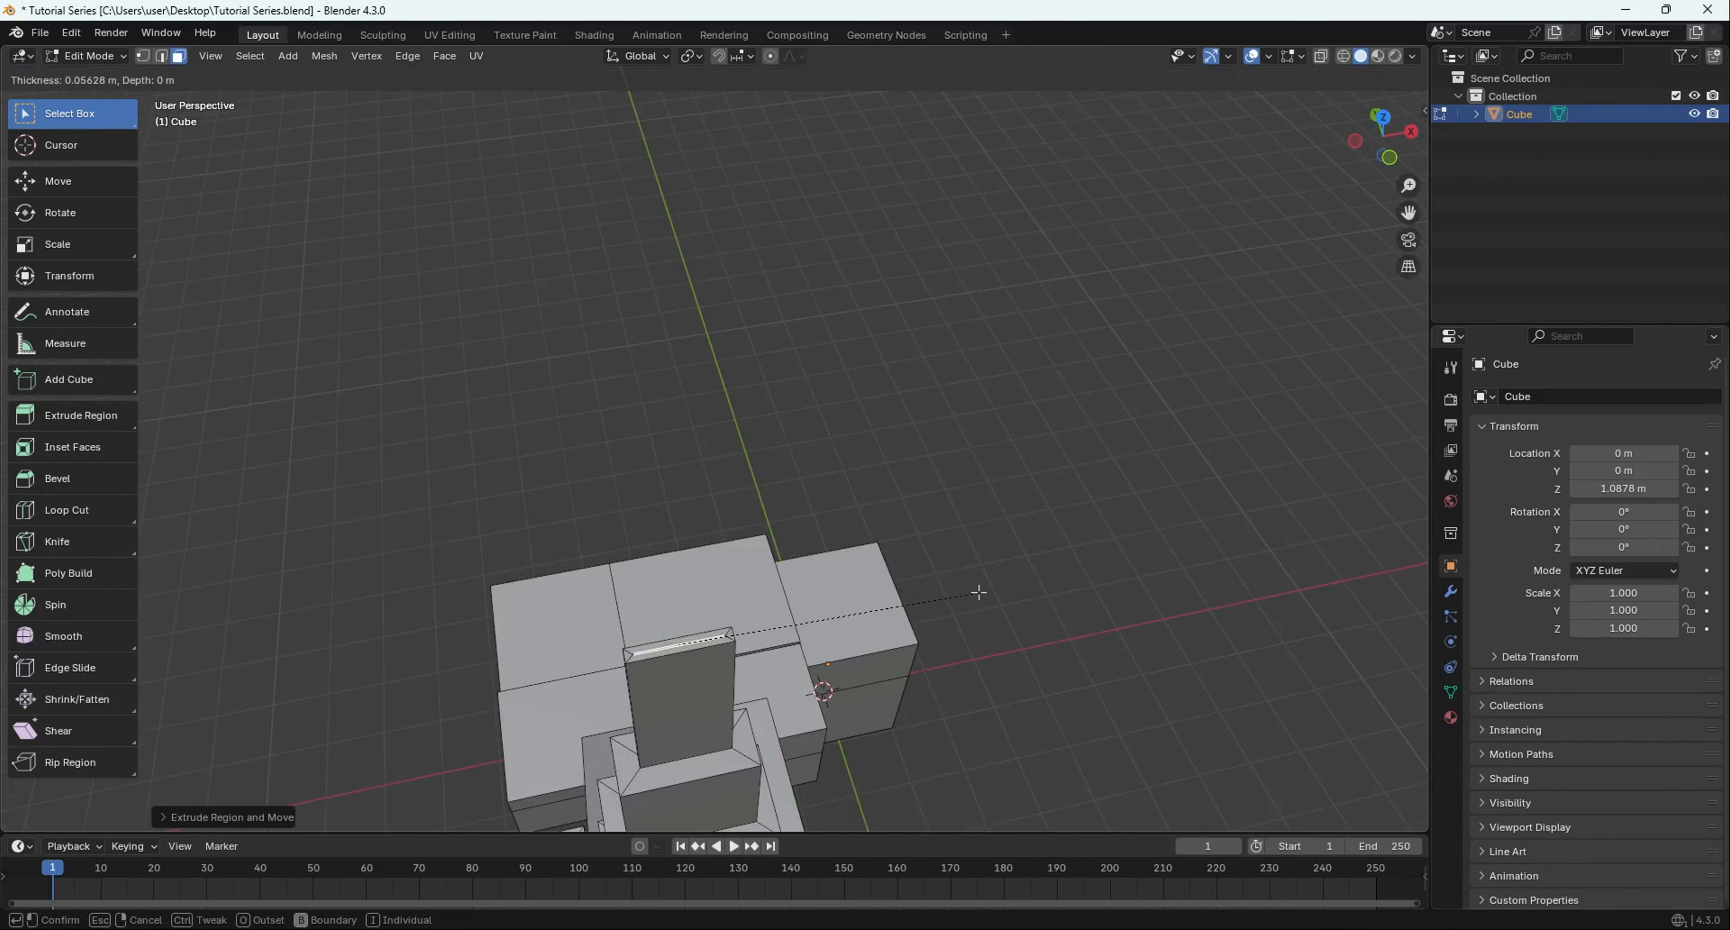
- Extrude the narrow strip far upward into a tall, thin shaft
key("e")
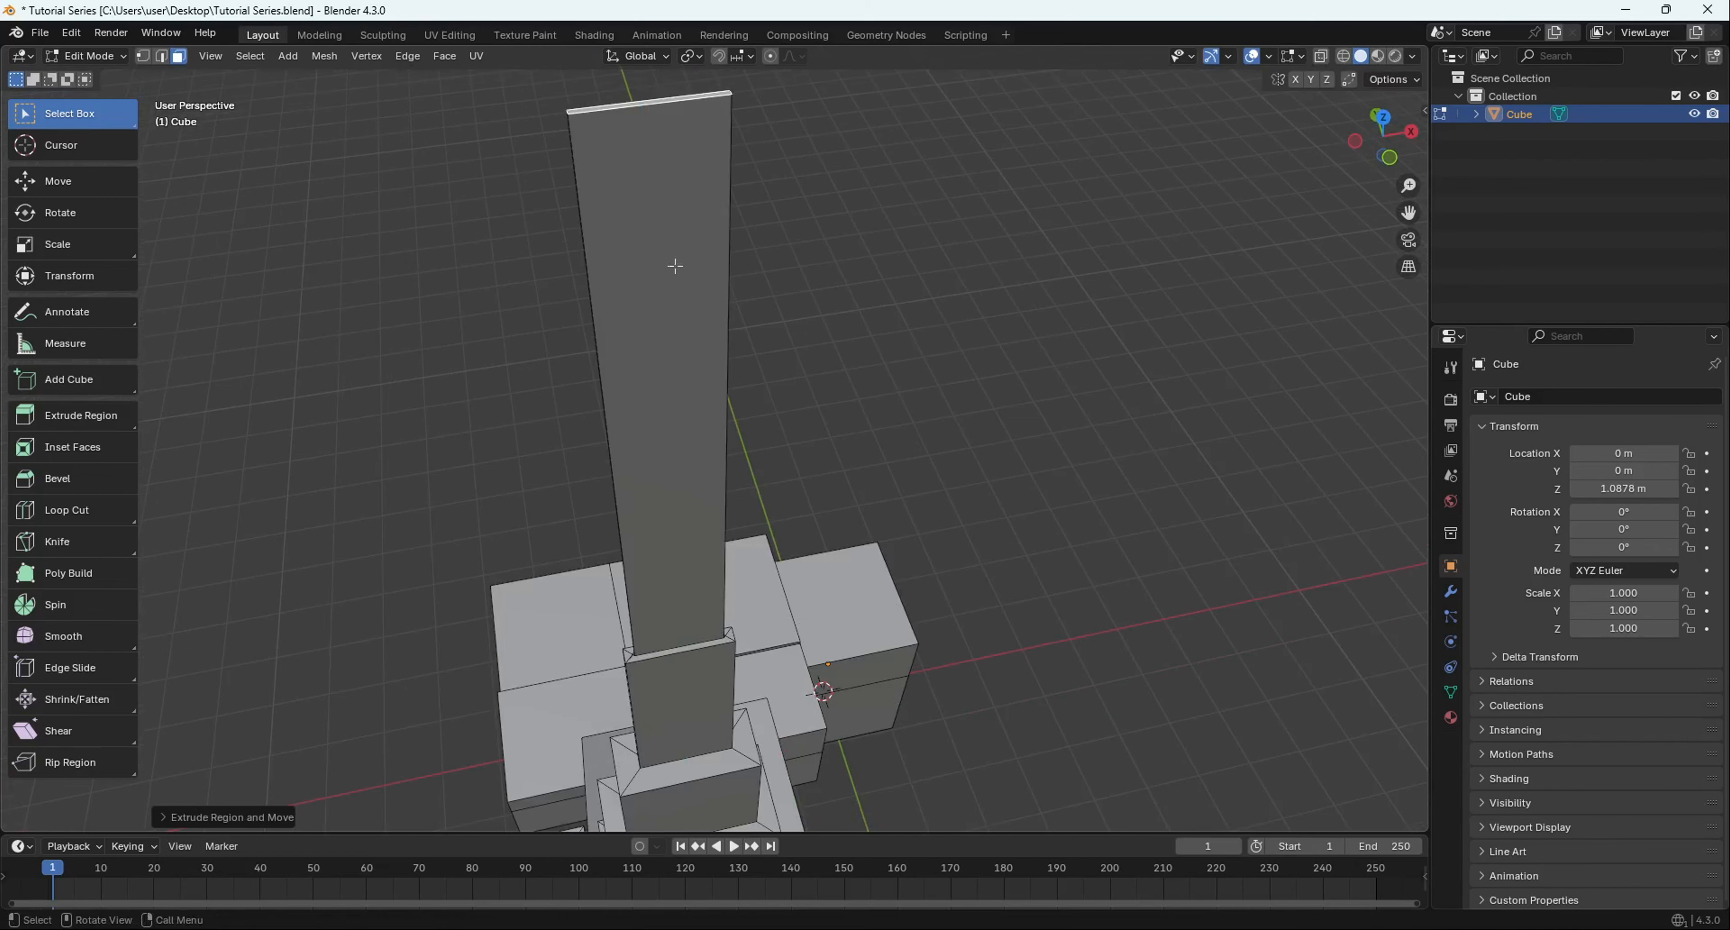
left_click(676, 264)
scroll(675, 264, "down", 5)
middle_click_drag(676, 264, 807, 358)
scroll(838, 290, "up", 8)
middle_click_drag(913, 362, 422, 723)
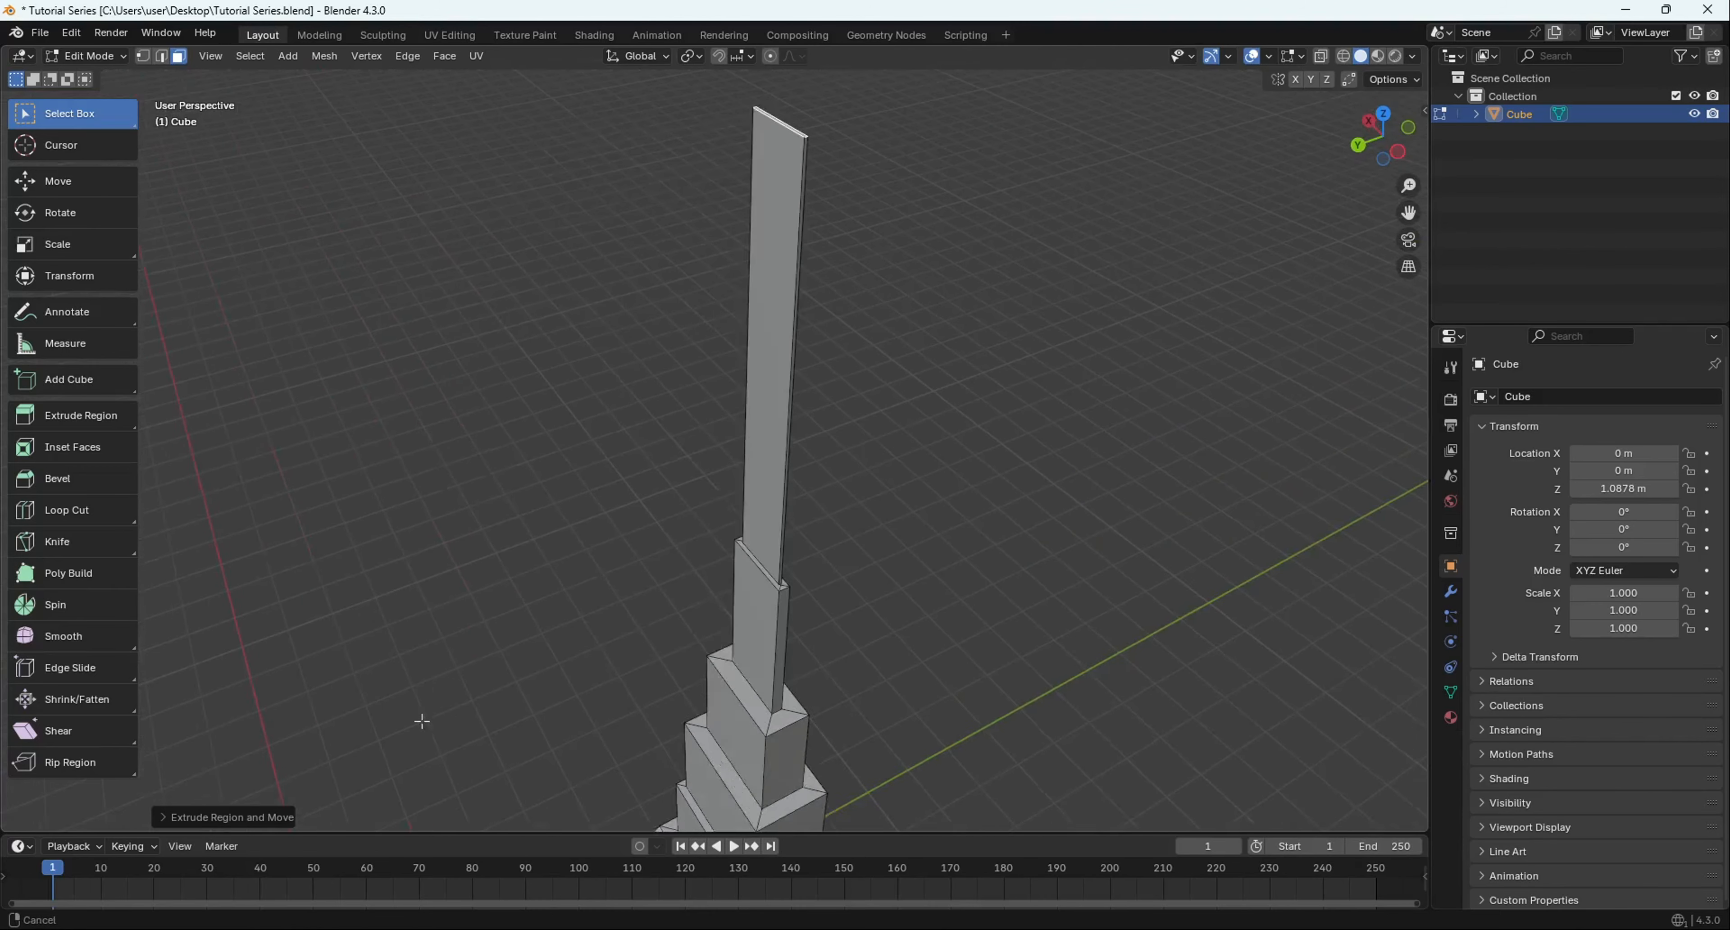
- Merge the shaft's top vertices At Center into a spire point, then return to Object Mode
middle_click_drag(615, 289, 640, 373)
key("Tab")
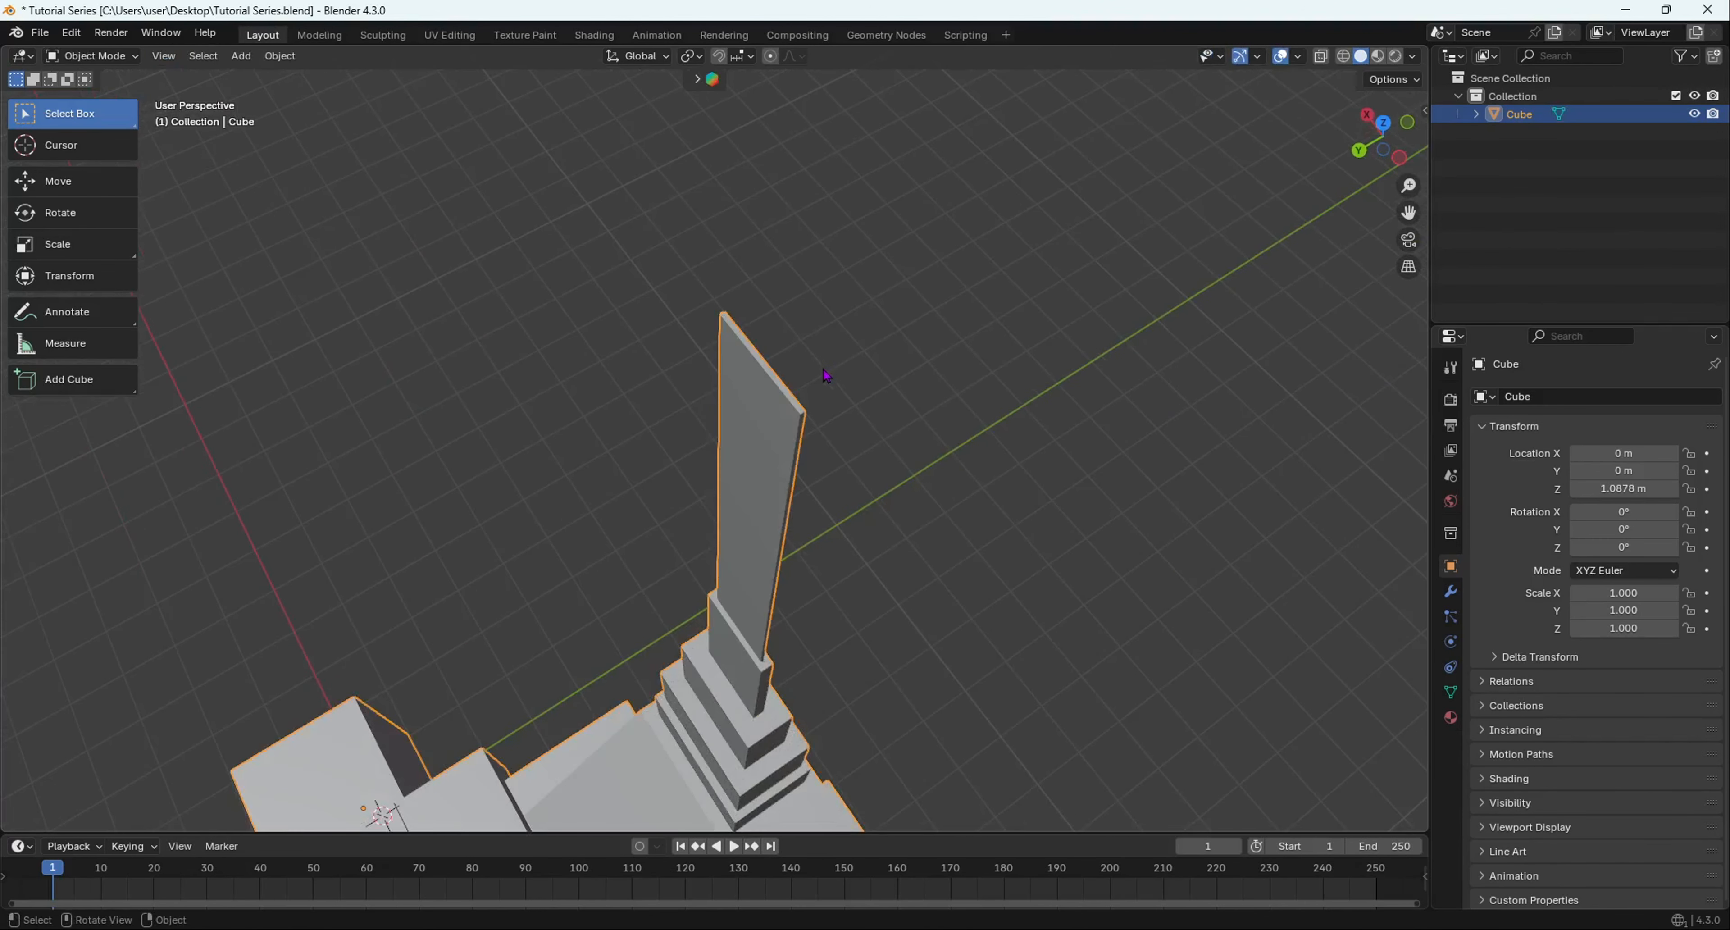
scroll(800, 371, "up", 2)
key("Tab")
key("1")
scroll(800, 373, "up", 6)
middle_click_drag(800, 373, 640, 473, "shift")
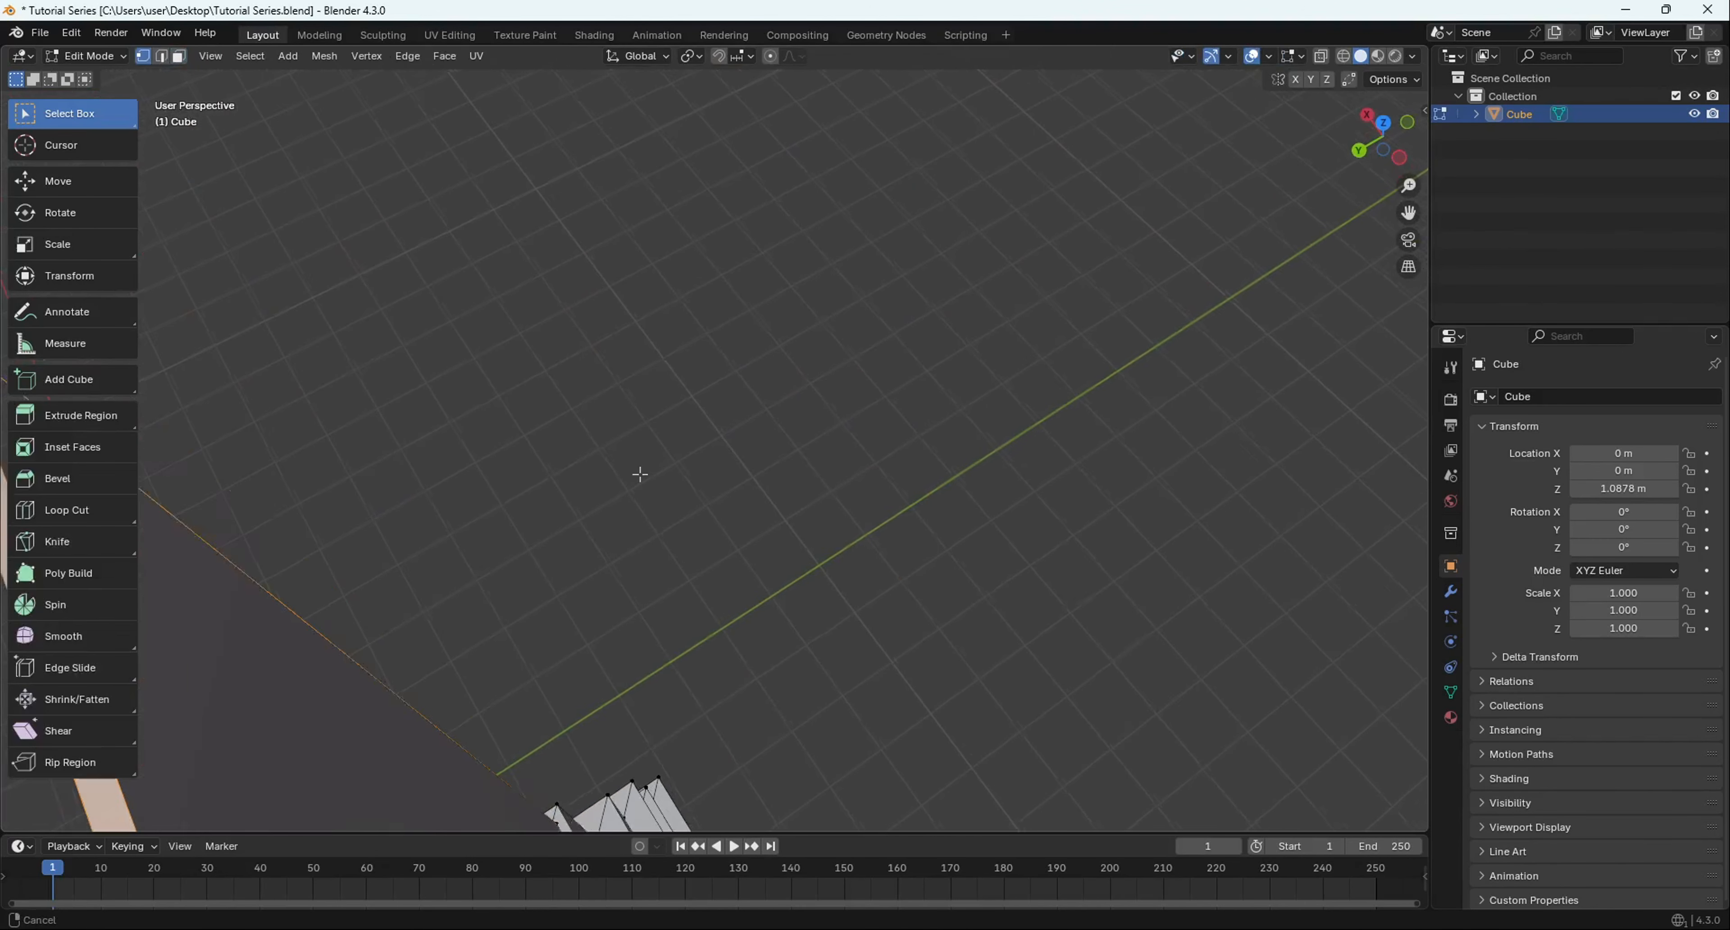
middle_click_drag(723, 439, 735, 432)
left_click(736, 440)
scroll(737, 442, "down", 4)
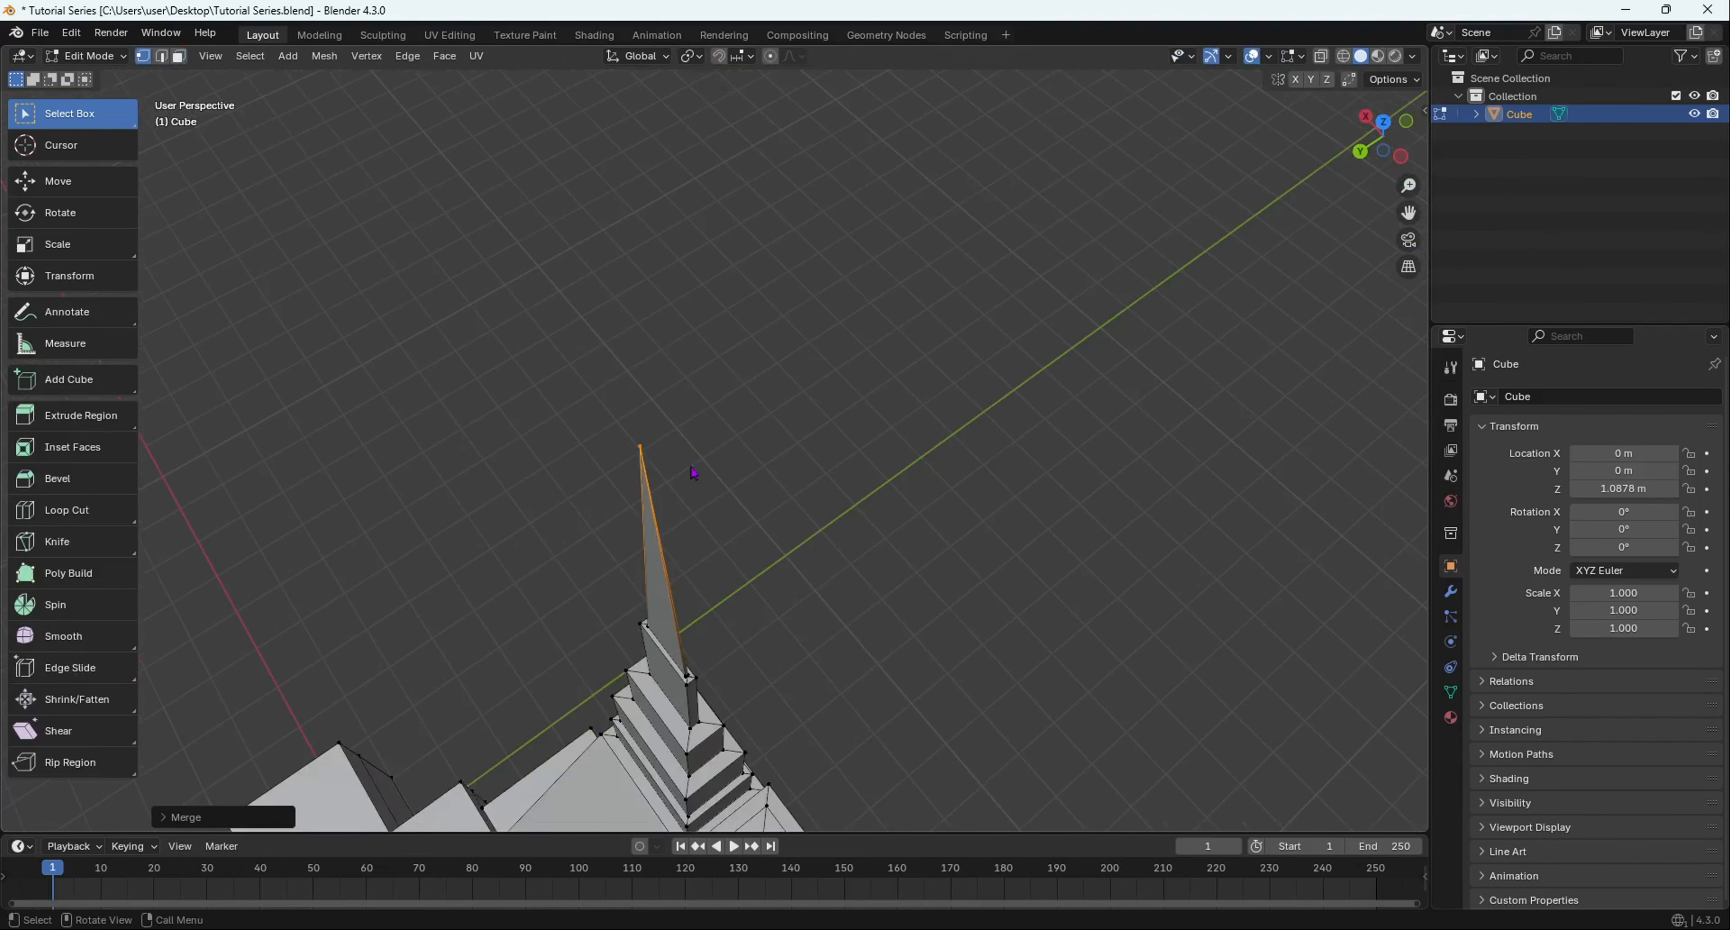
key("Tab")
mouse_move(675, 501)
middle_mouse_down()
mouse_move(756, 477)
mouse_move(681, 445)
mouse_move(665, 332)
mouse_move(690, 471)
middle_mouse_up()
- Re-enter Edit Mode, centre the view on the selected spire vertex, and open the selection-tool choices
middle_click_drag(927, 509, 526, 491)
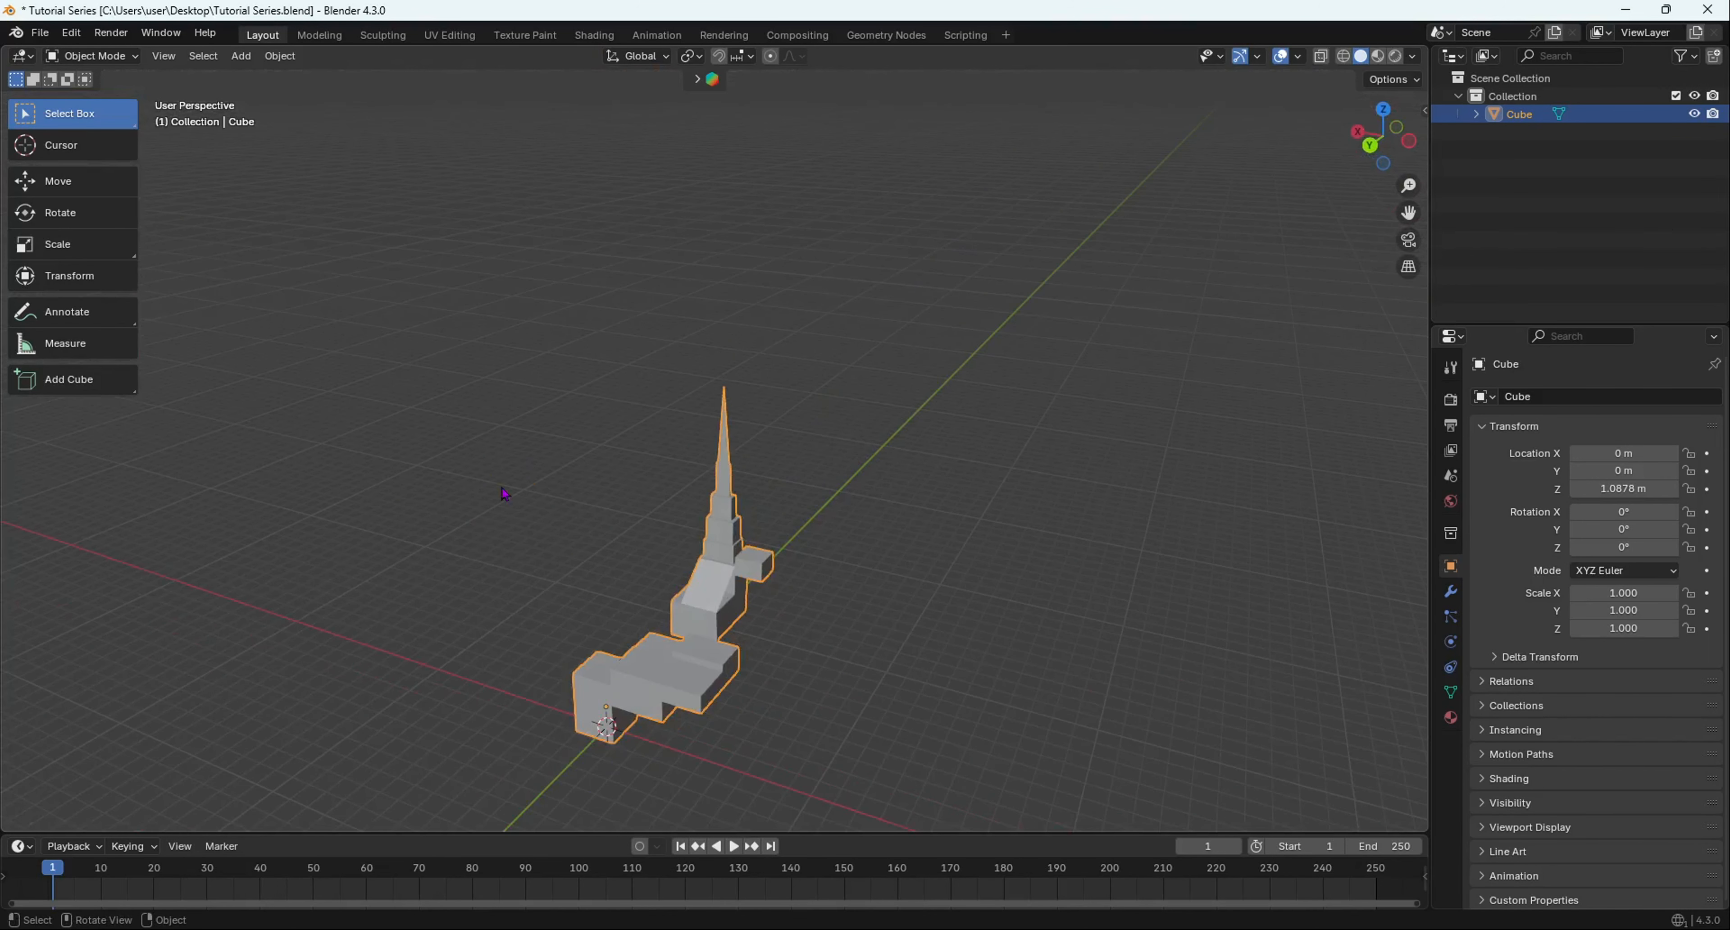
key("Tab")
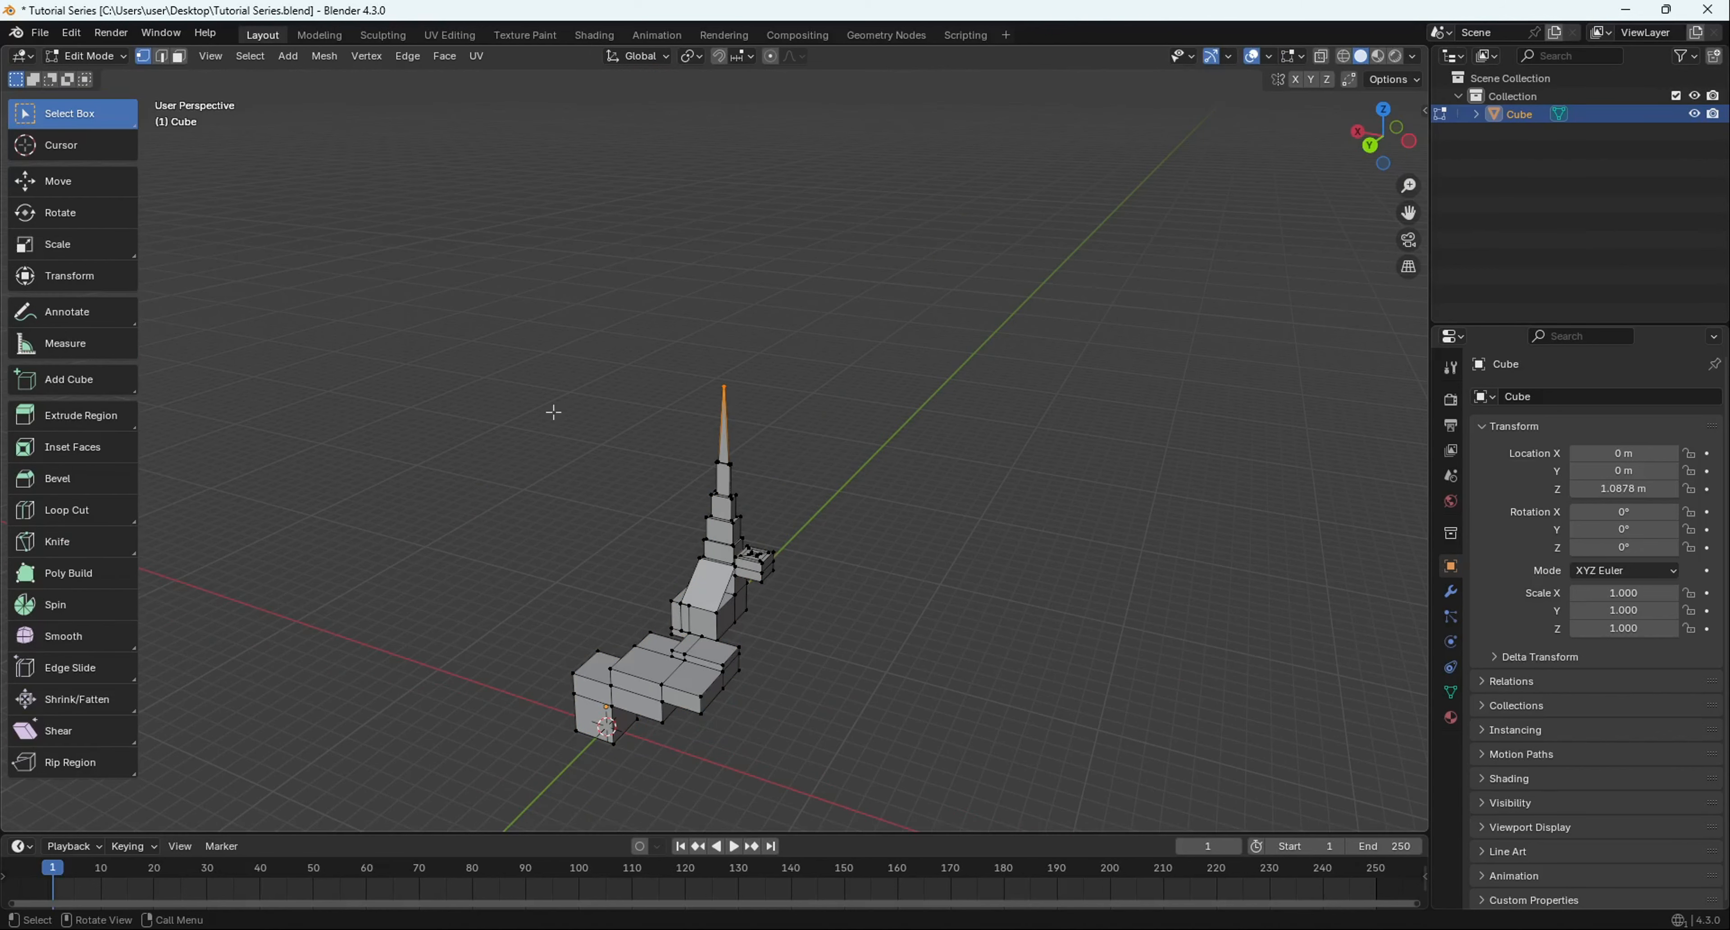
scroll(409, 632, "up", 4)
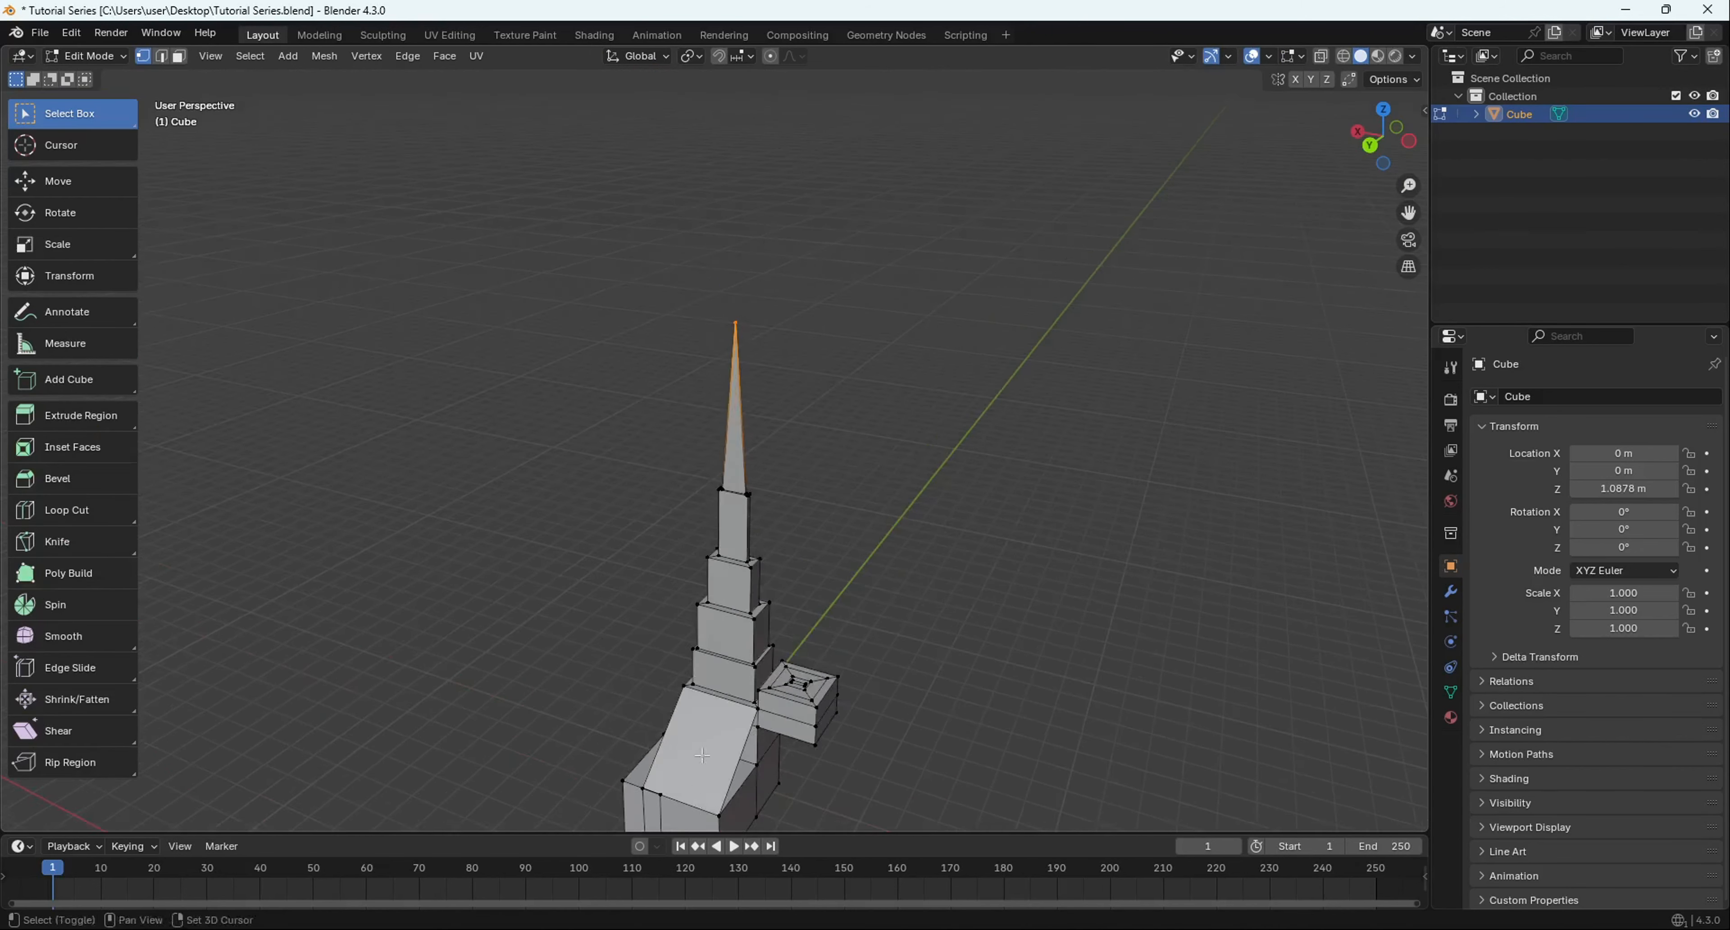
middle_click_drag(511, 746, 501, 336, "shift")
middle_click_drag(624, 516, 671, 517)
key("KP_Decimal")
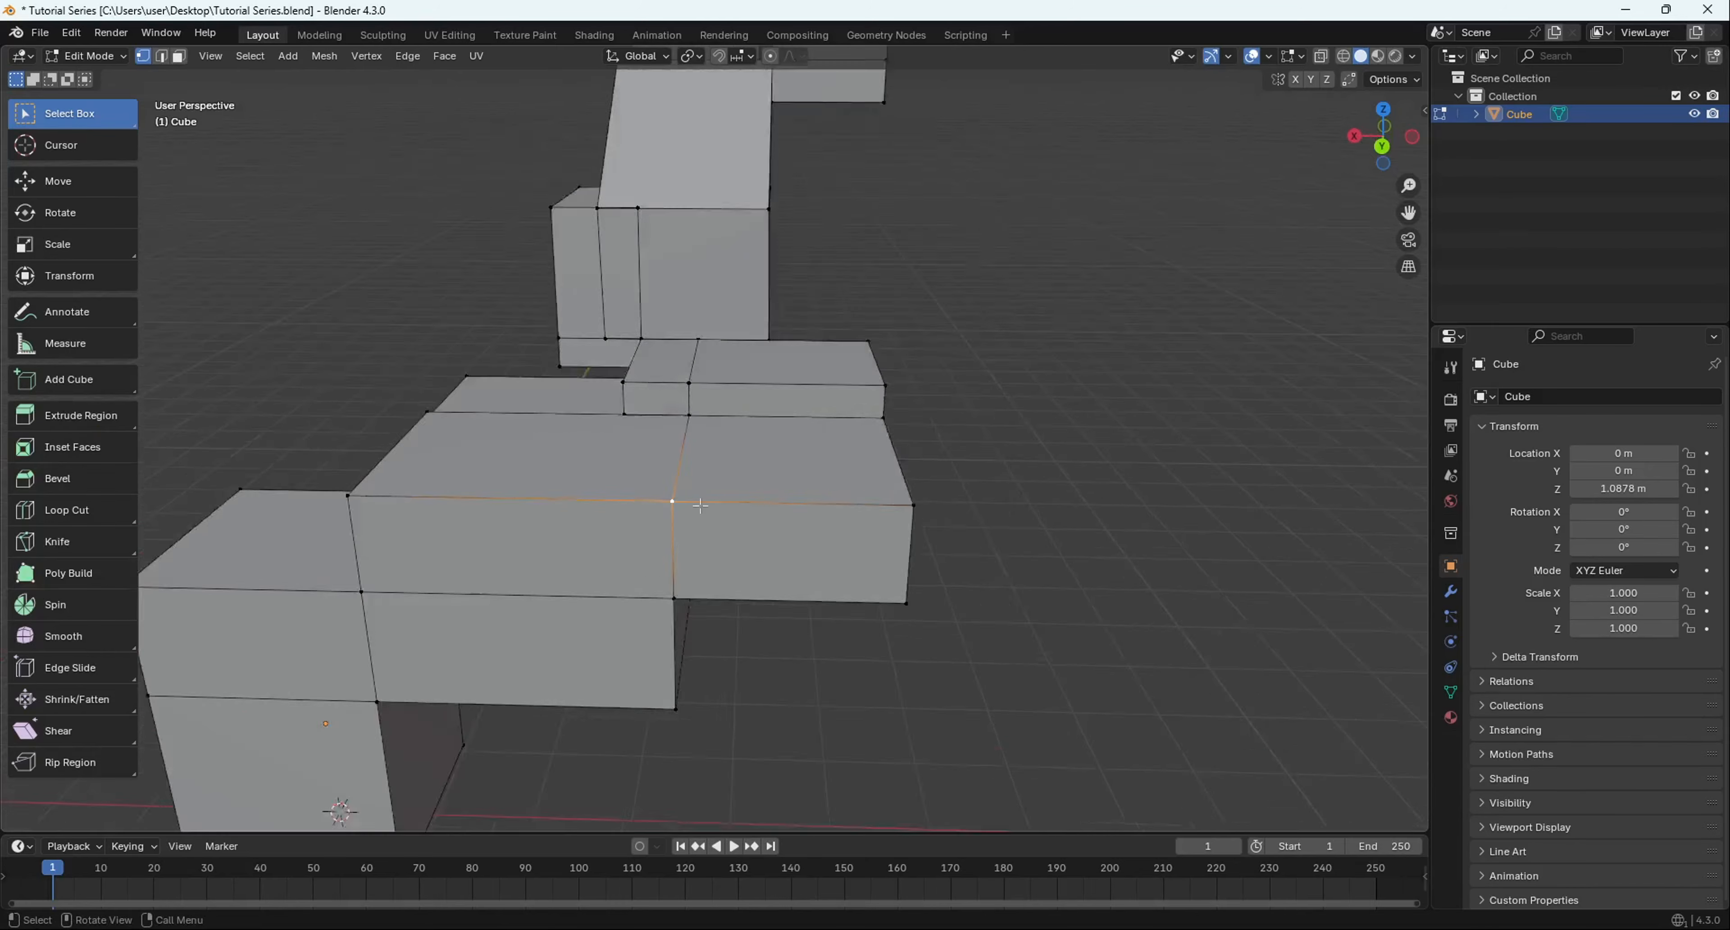
scroll(772, 514, "down", 5)
scroll(667, 552, "down", 5)
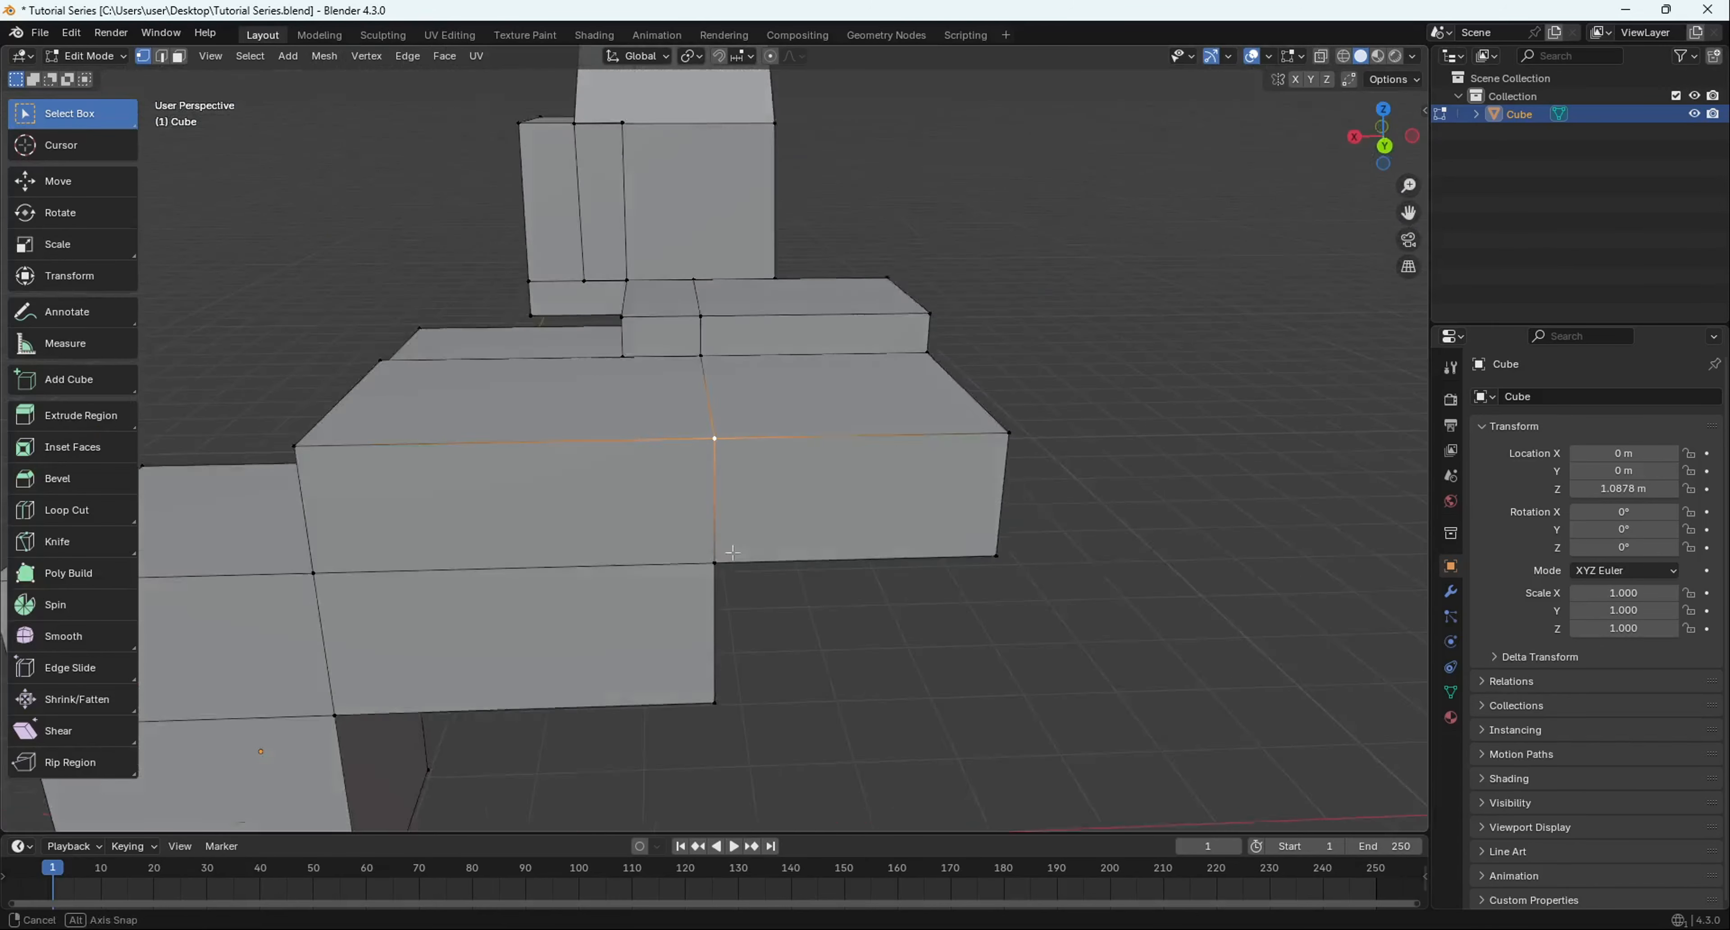
middle_click_drag(667, 553, 822, 553)
scroll(615, 573, "up", 1)
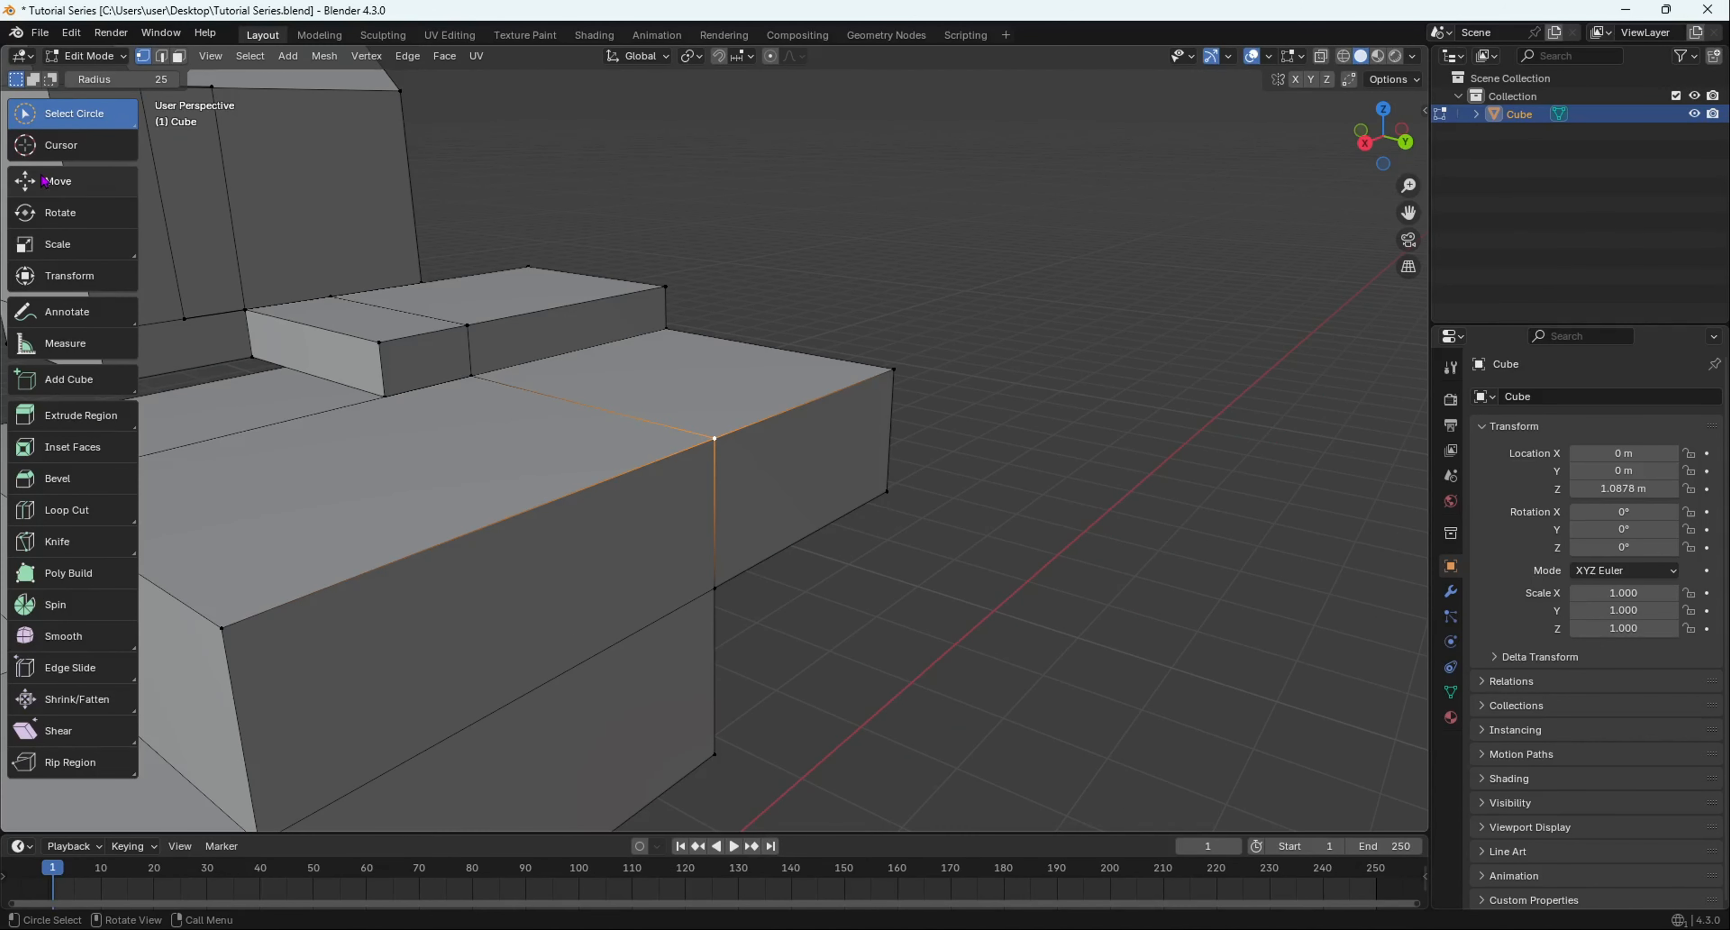
left_click(77, 114)
- Switch to Select Box, then the Bevel tool, and select the middle block's top front edge
left_click(80, 192)
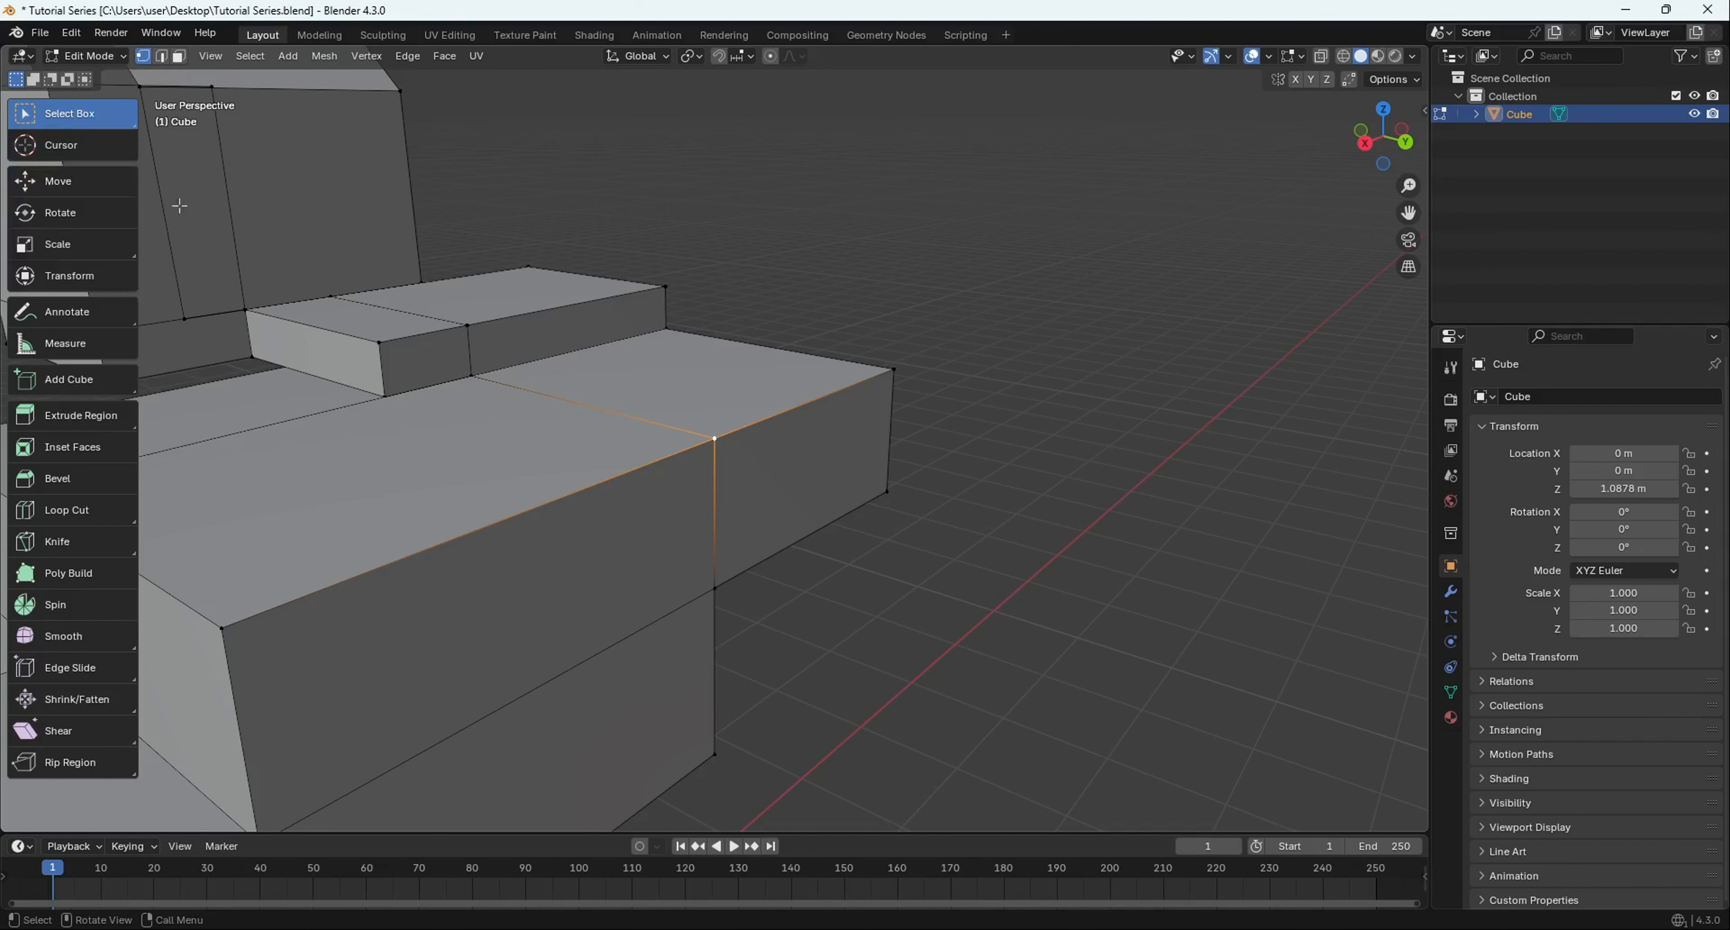
left_click(93, 486)
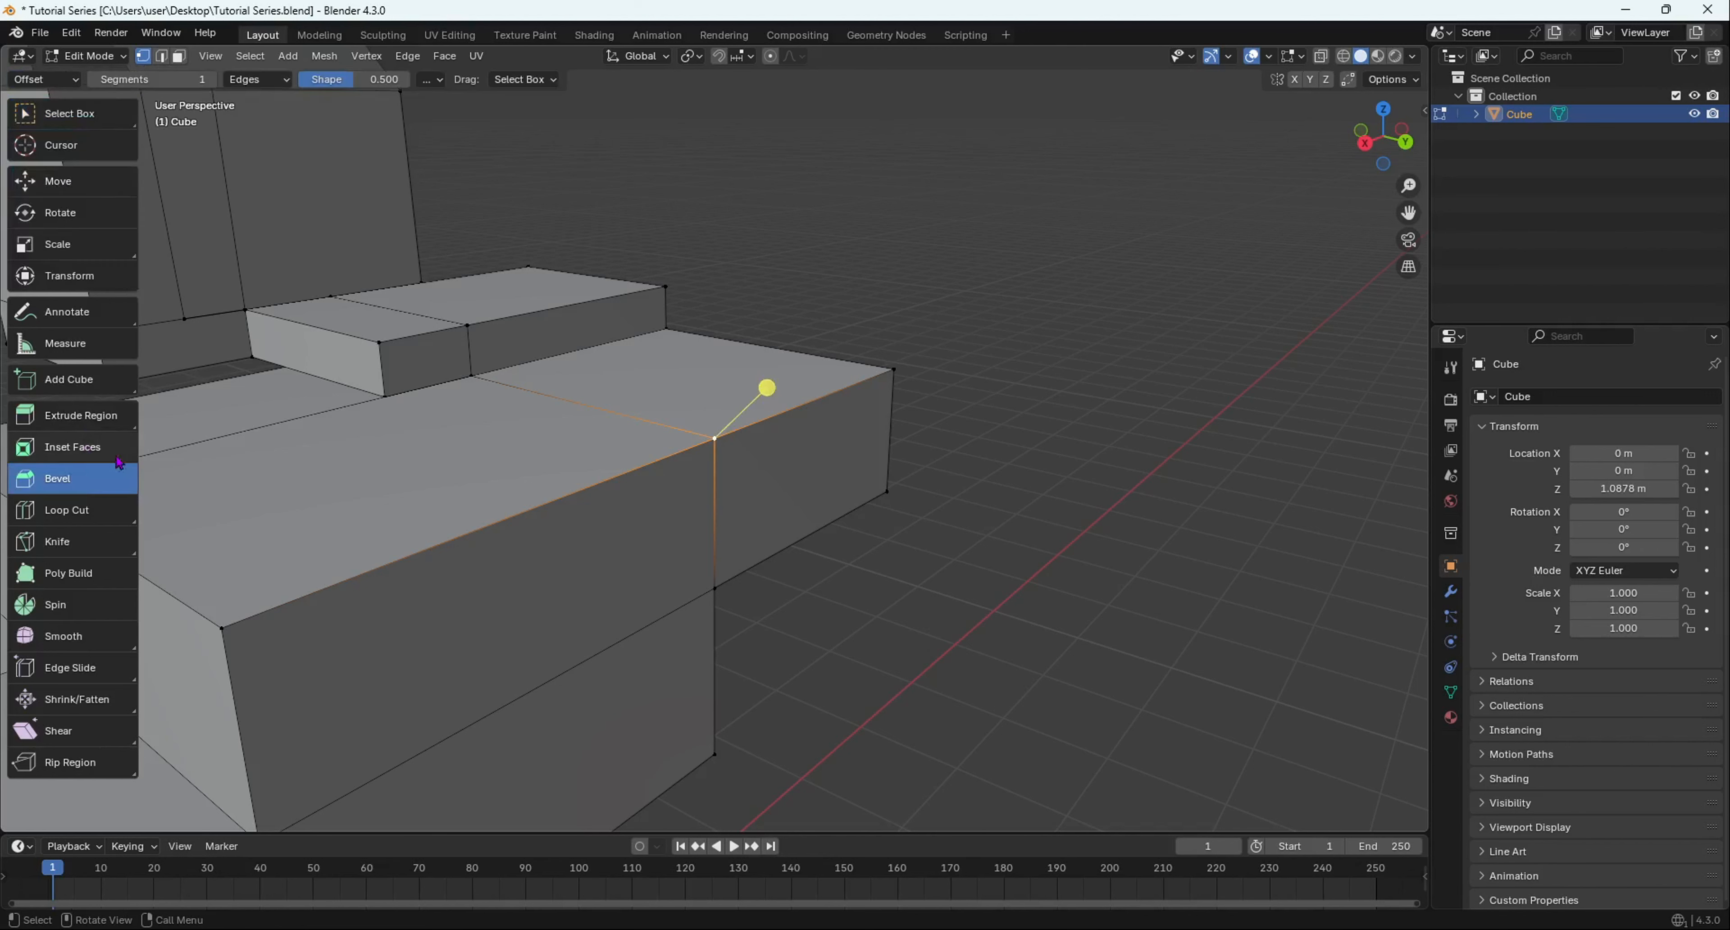
scroll(31, 447, "down", 2)
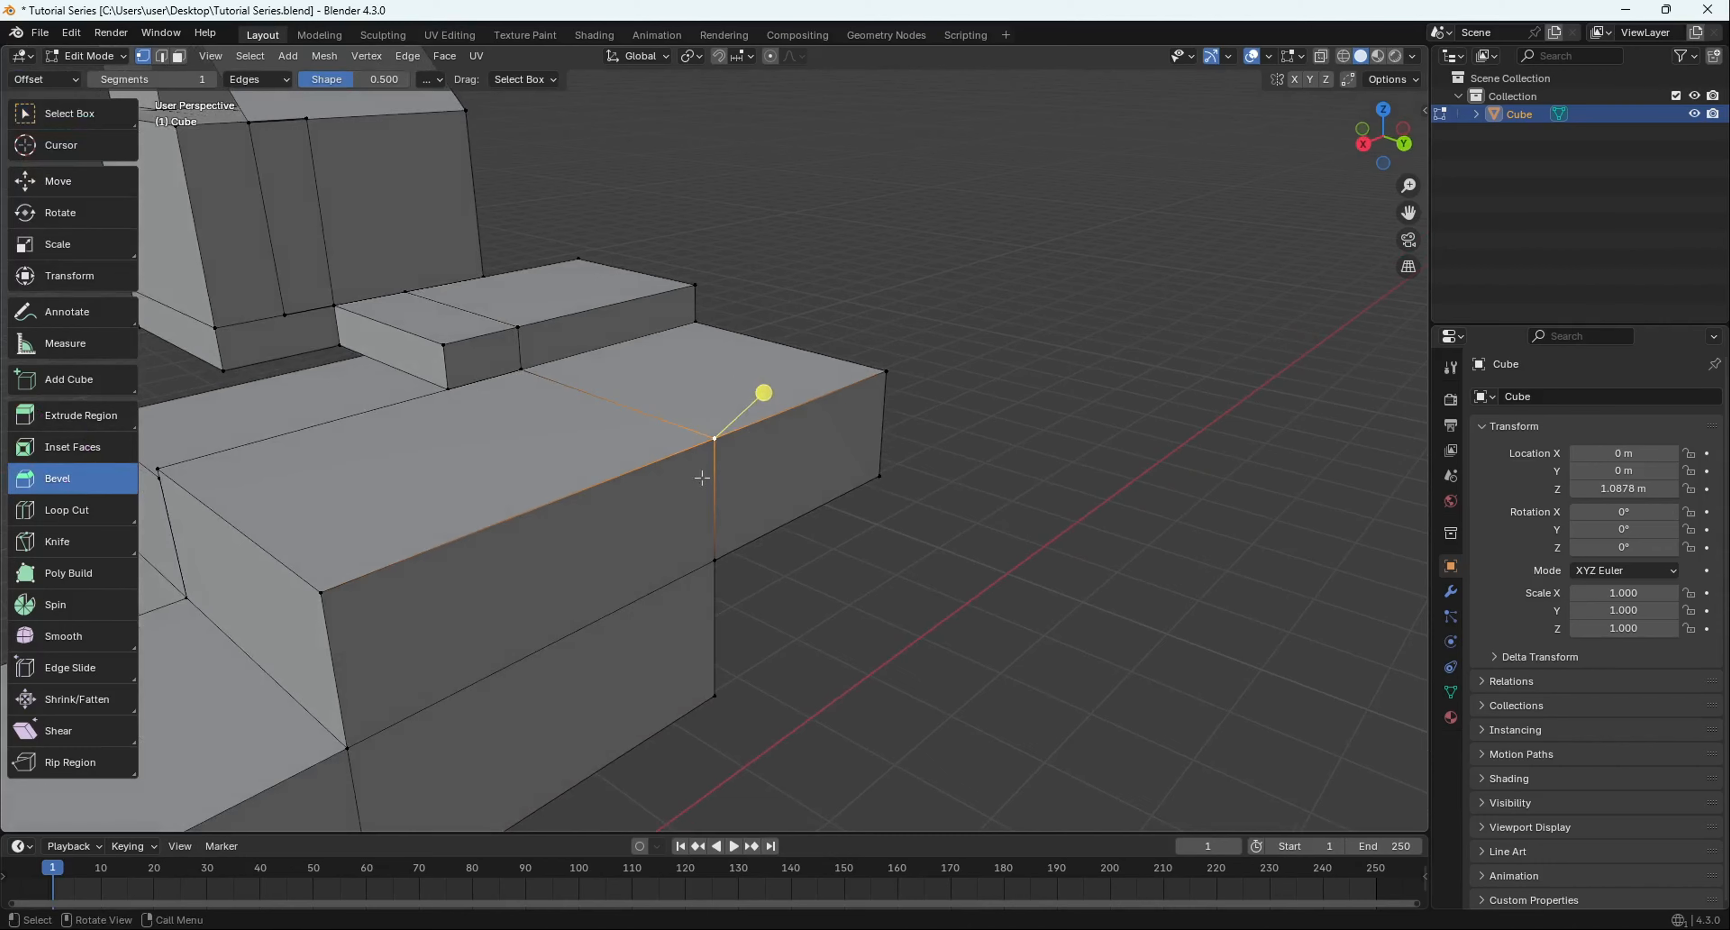
scroll(518, 290, "down", 2)
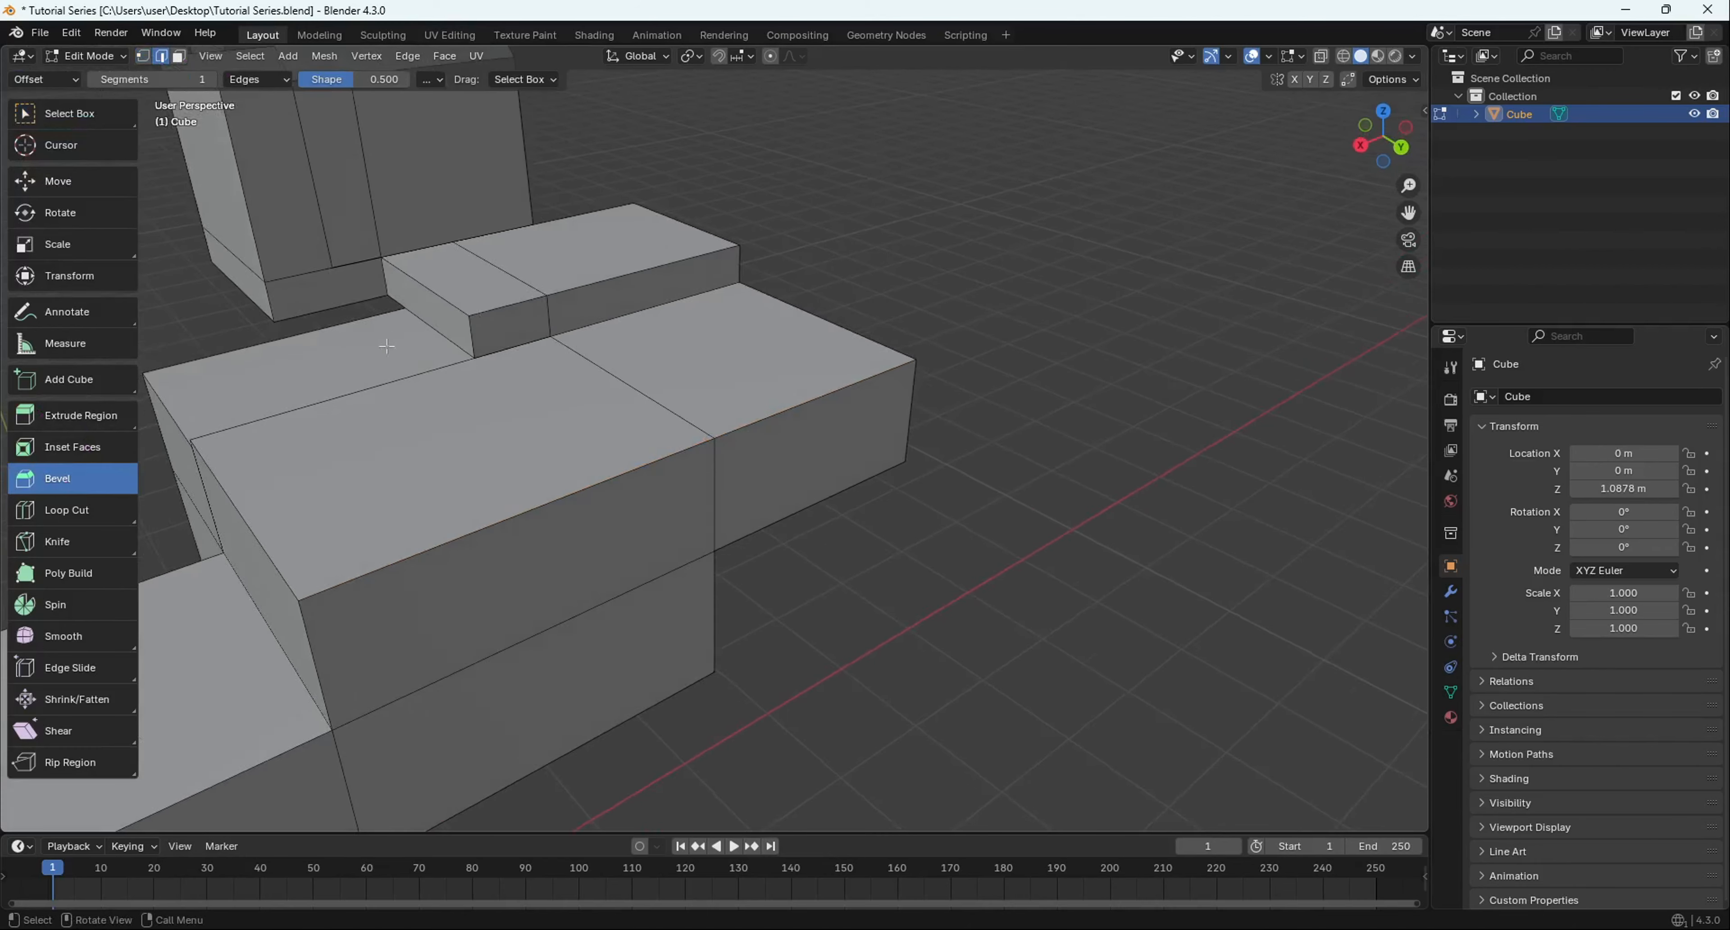
scroll(387, 341, "down", 5)
middle_click_drag(386, 340, 484, 316, "shift")
scroll(672, 376, "up", 4)
middle_click_drag(757, 406, 710, 418)
scroll(670, 429, "down", 8)
scroll(777, 363, "up", 4)
scroll(759, 390, "up", 4)
middle_click_drag(711, 418, 813, 397, "shift")
left_click(727, 410)
- Try a bevel drag with almost no offset, then return to the Select Box tool
mouse_move(816, 363)
left_mouse_down()
mouse_move(995, 275)
mouse_move(811, 370)
left_mouse_up()
middle_click_drag(811, 370, 778, 427)
scroll(878, 389, "down", 3)
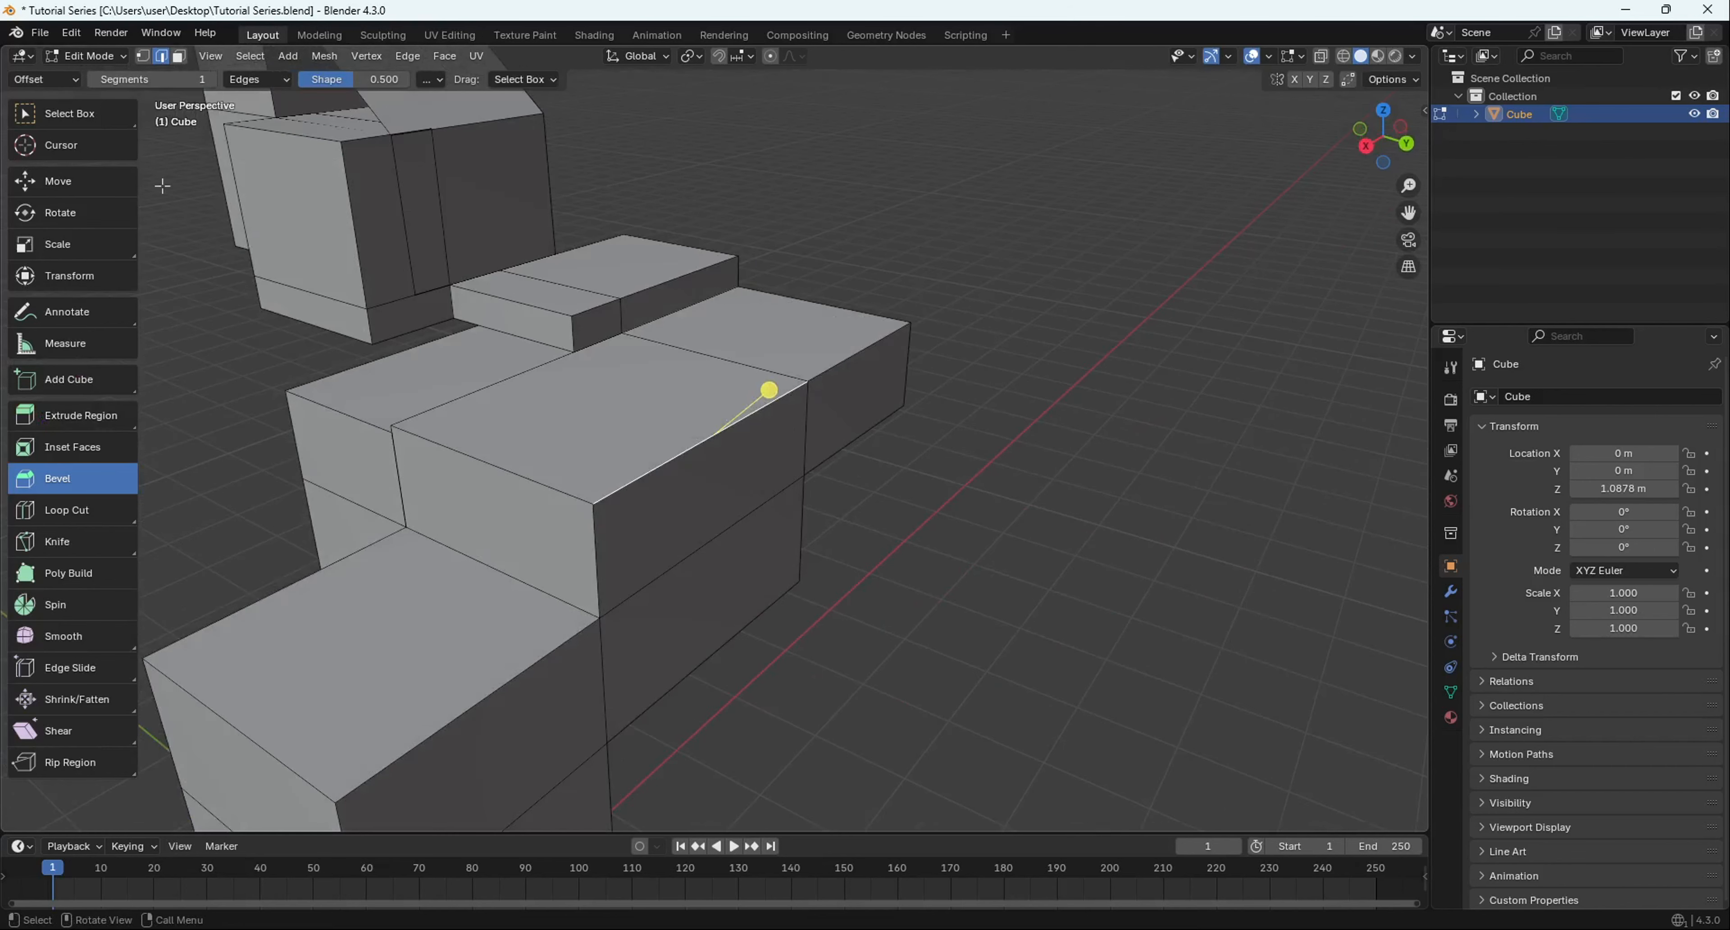
left_click(106, 126)
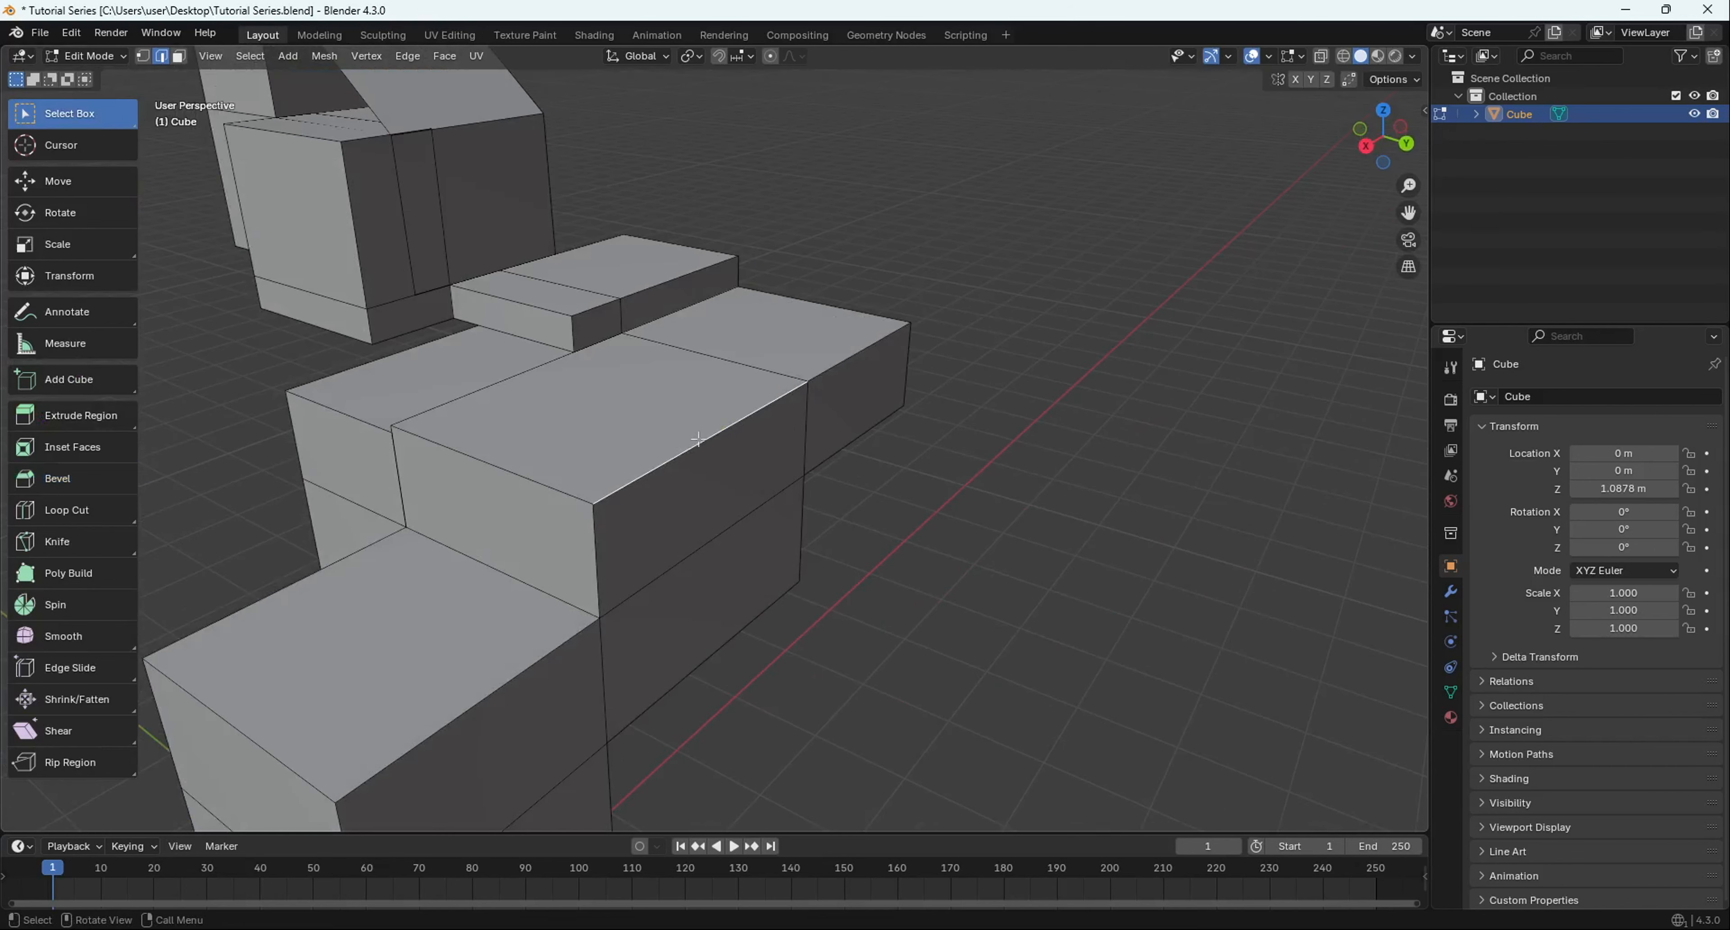
scroll(700, 410, "up", 5)
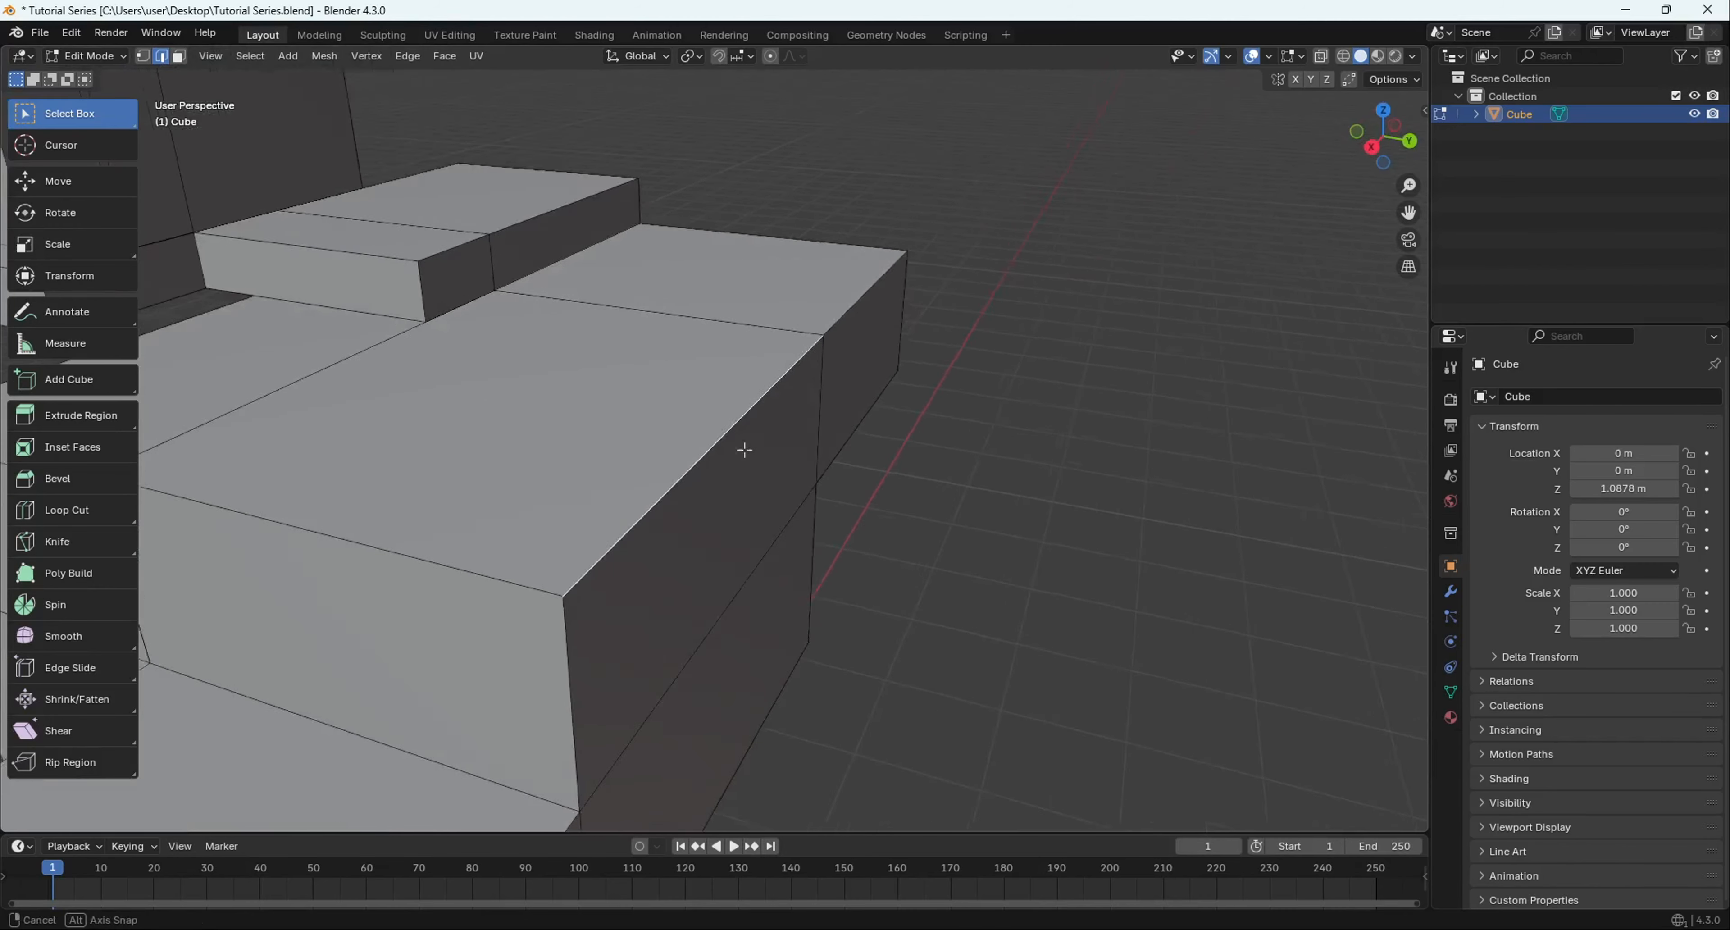
- Bevel the step's top front edge with a narrow, flat bevel
key("ctrl+b")
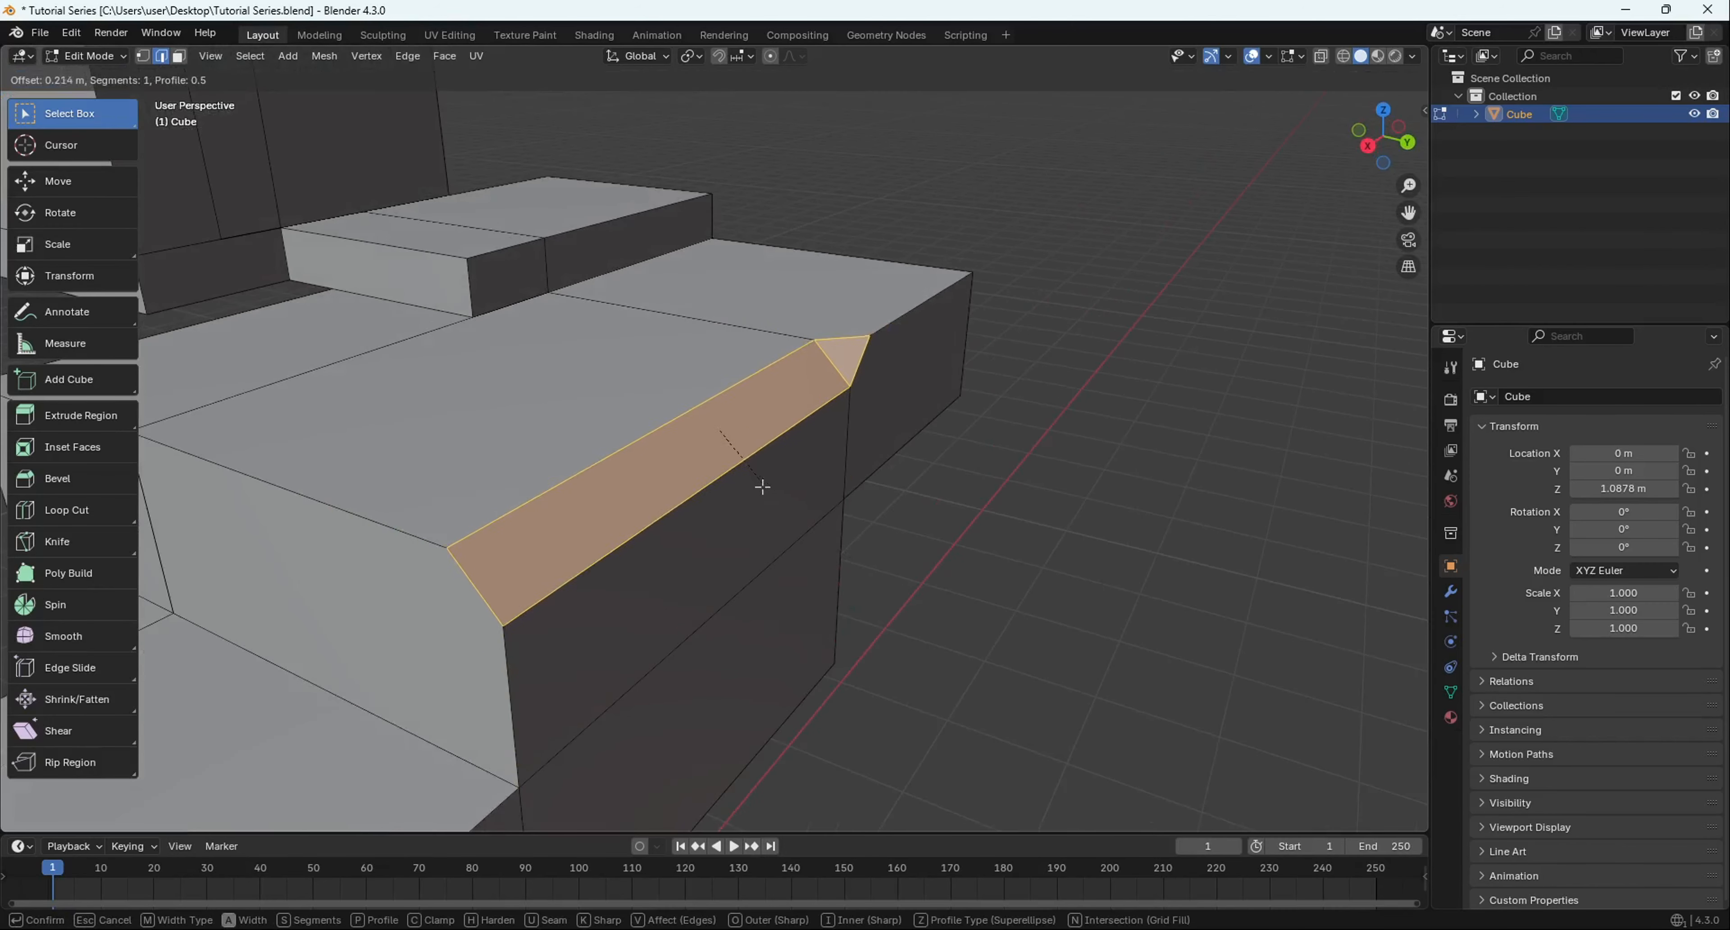
left_click(762, 487)
middle_click_drag(762, 487, 852, 400)
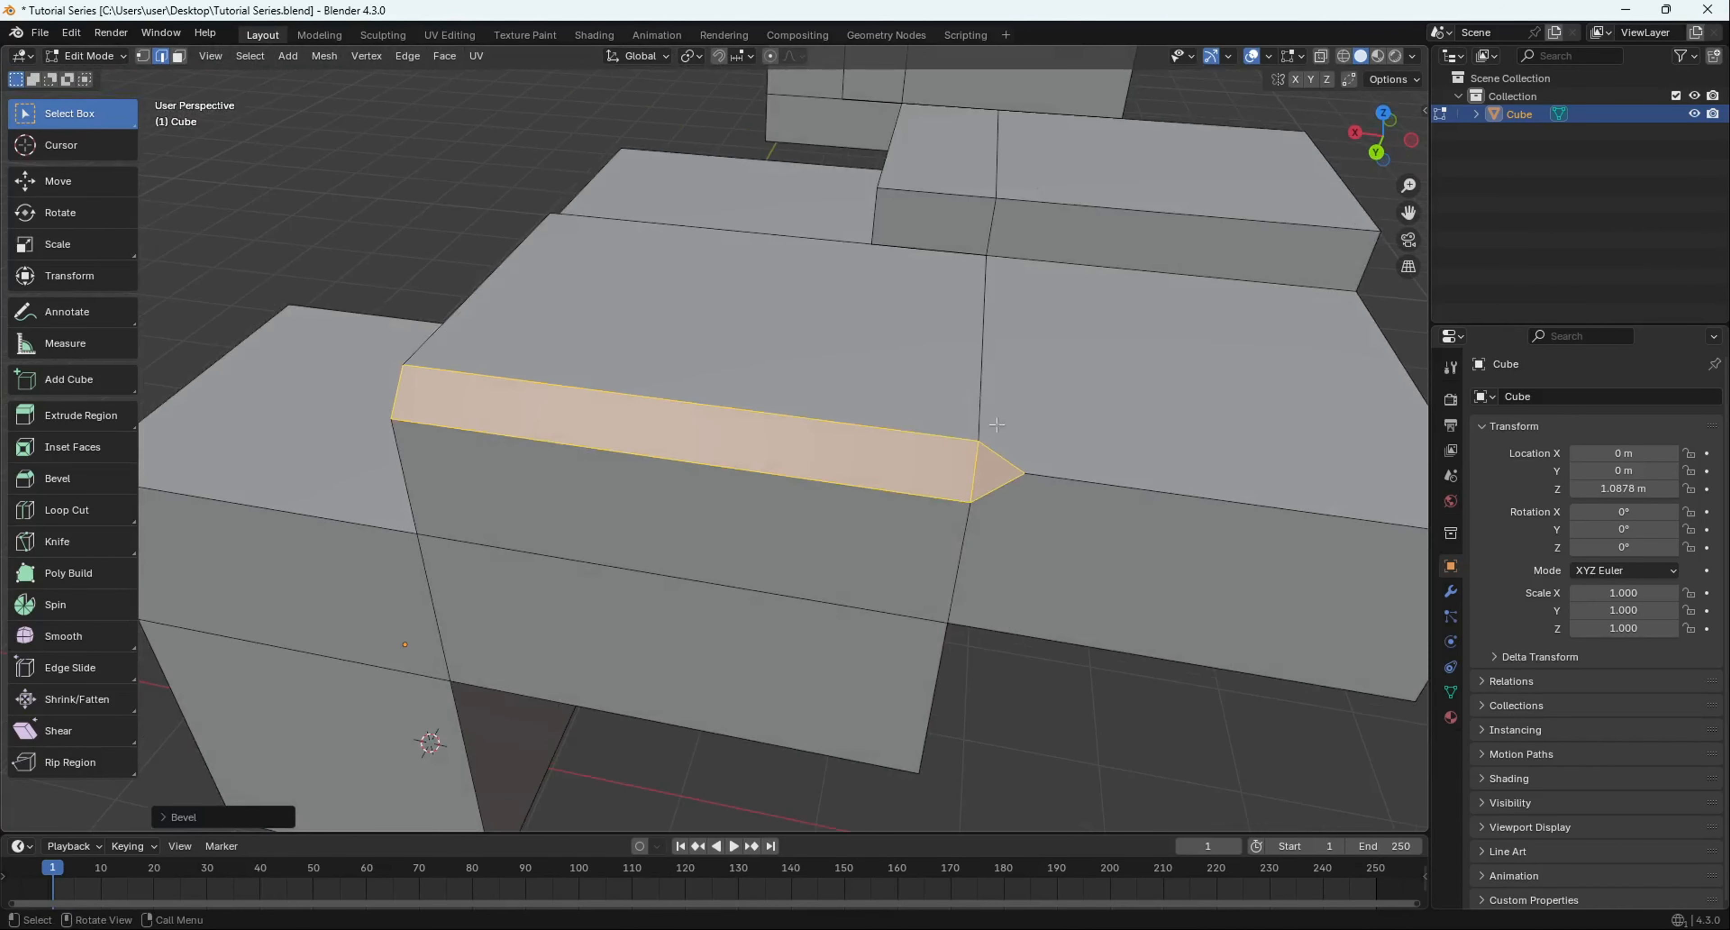
middle_click_drag(1014, 459, 652, 502)
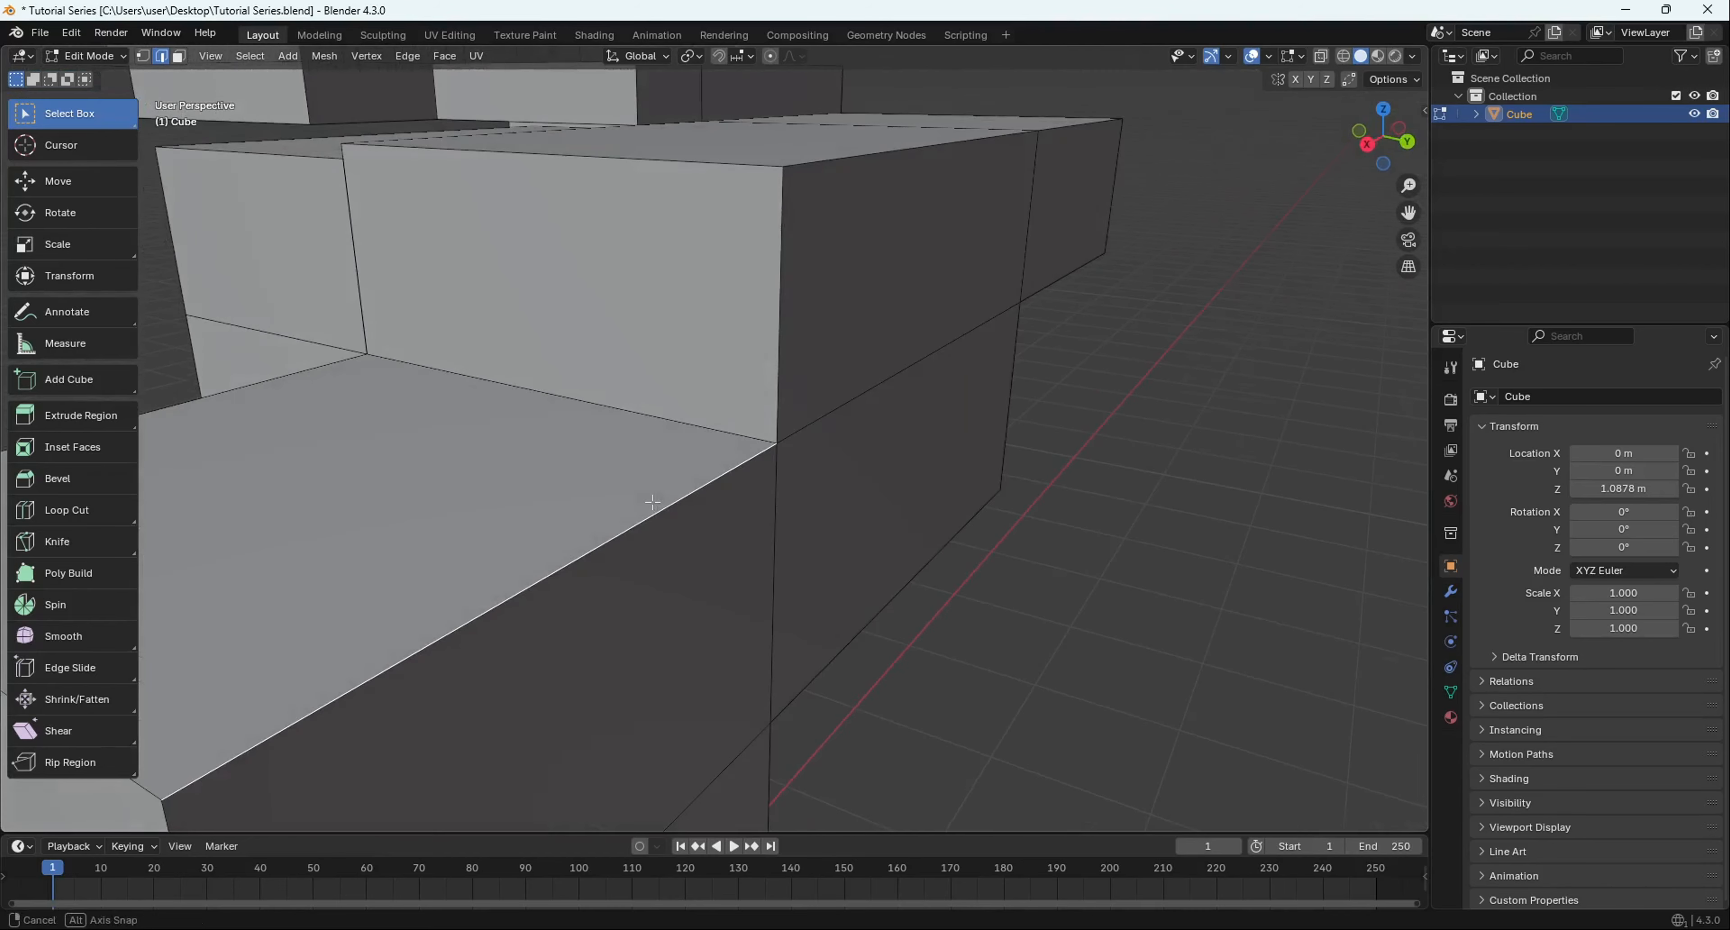
- Start a rounded bevel on the lower front edge at 0.902 m offset with 23 segments
key("ctrl+b")
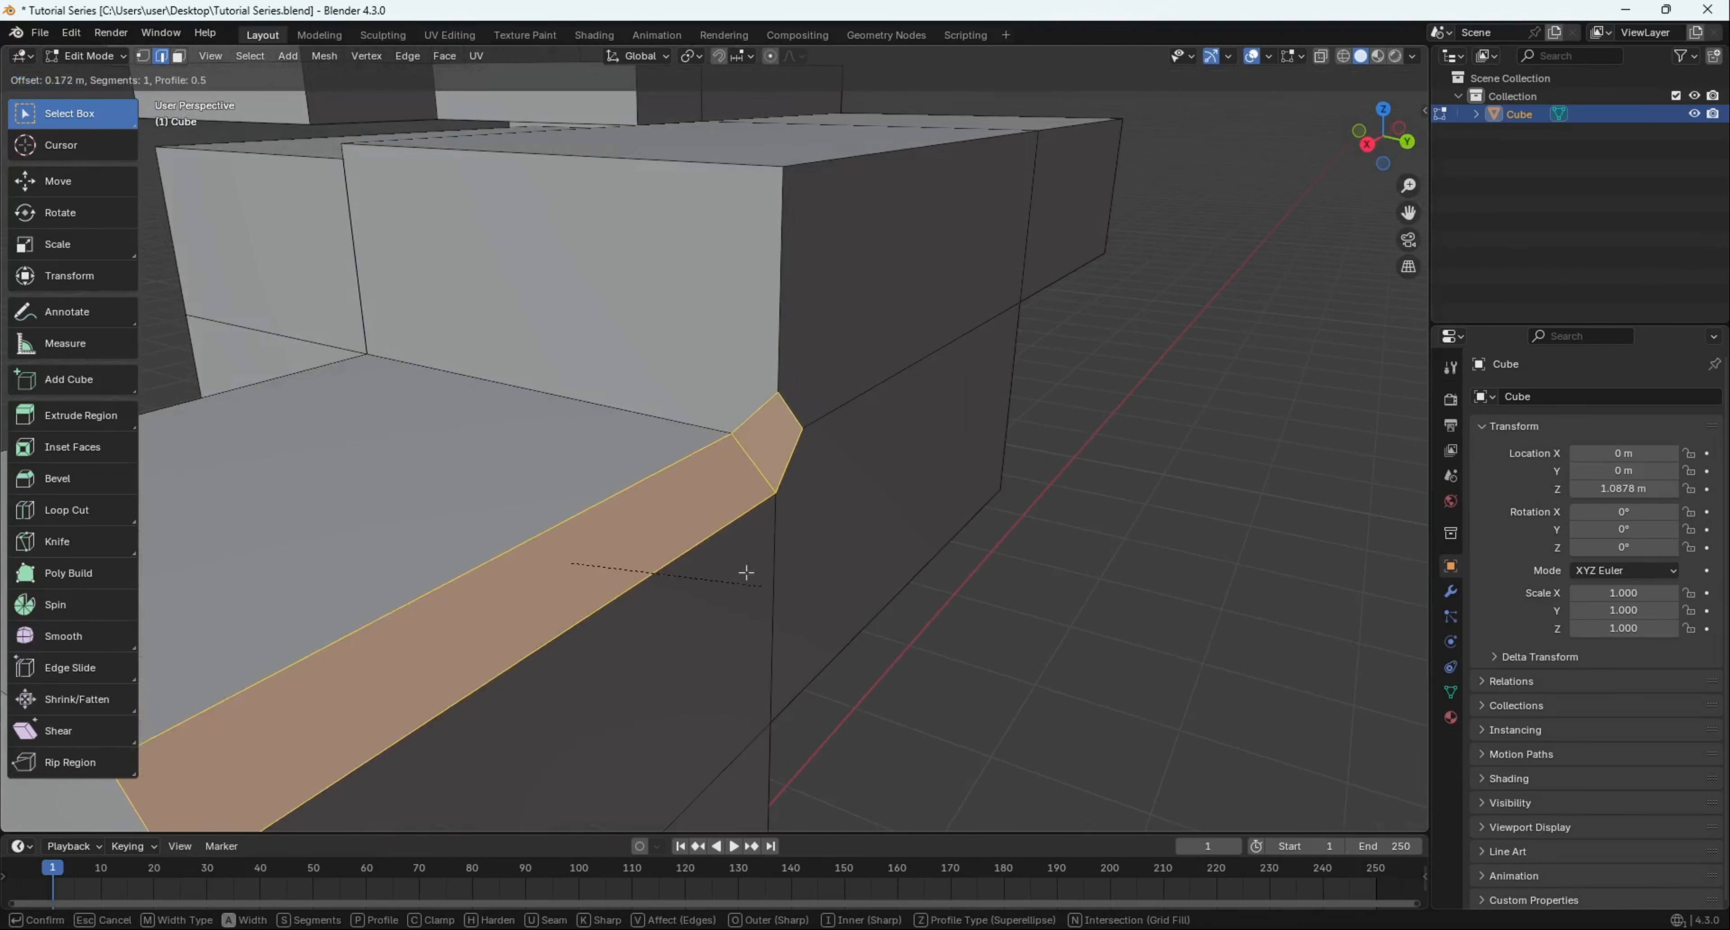
scroll(834, 652, "up", 1)
scroll(835, 652, "up", 18)
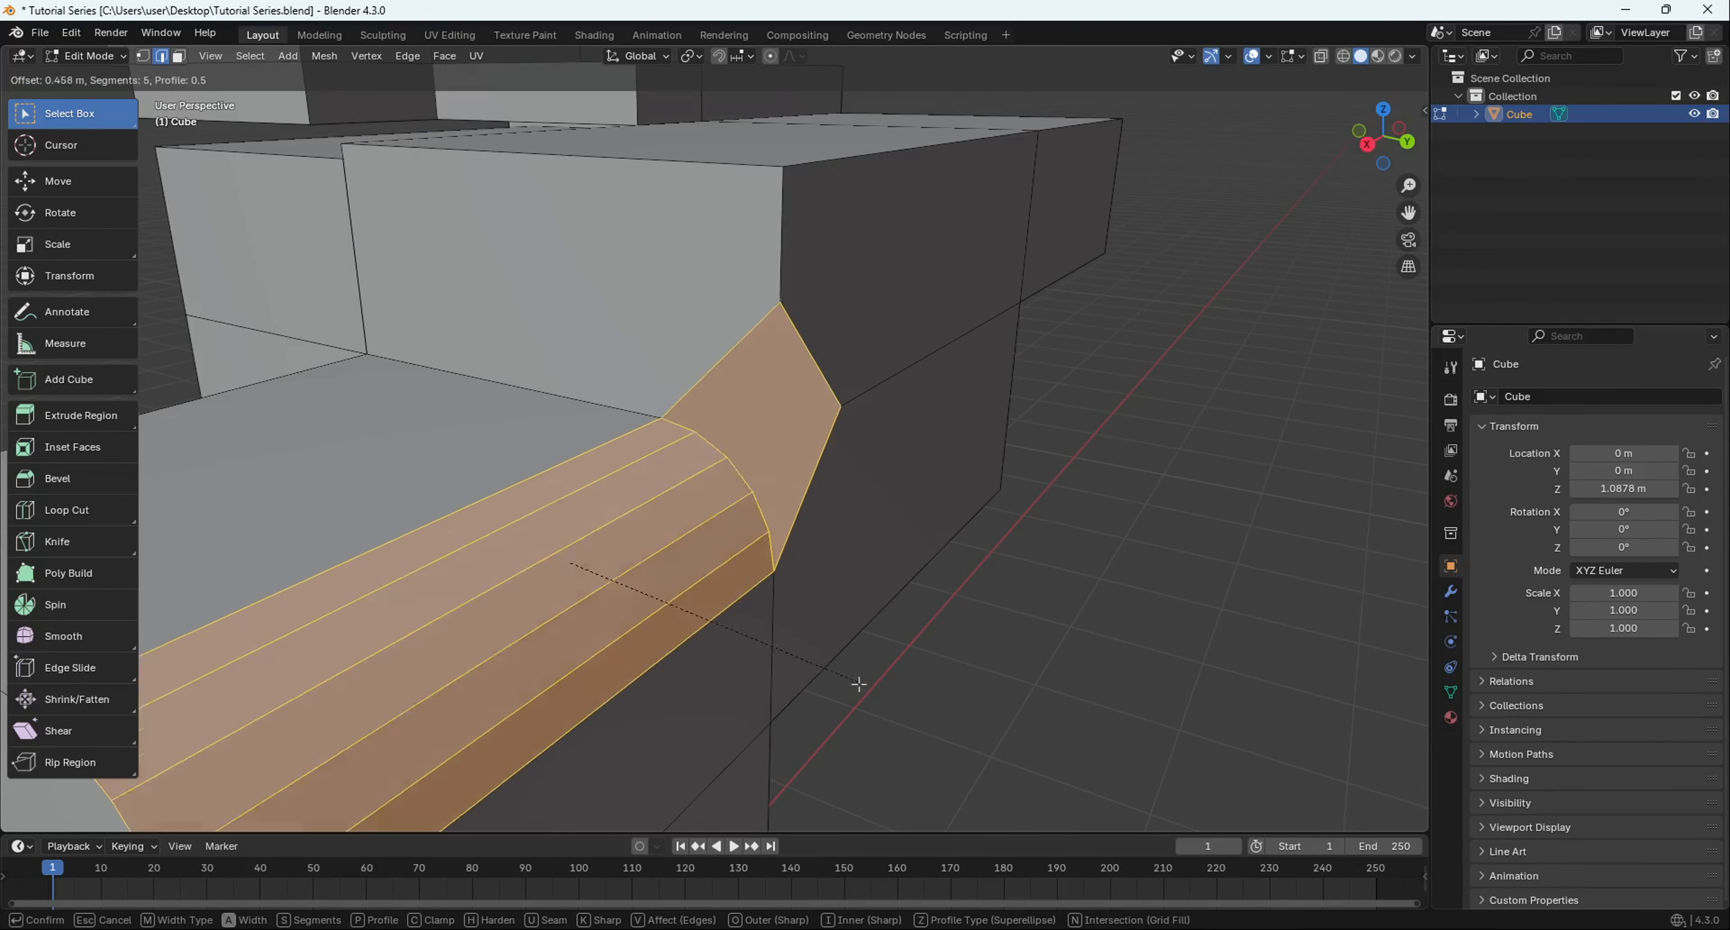
scroll(744, 599, "up", 3)
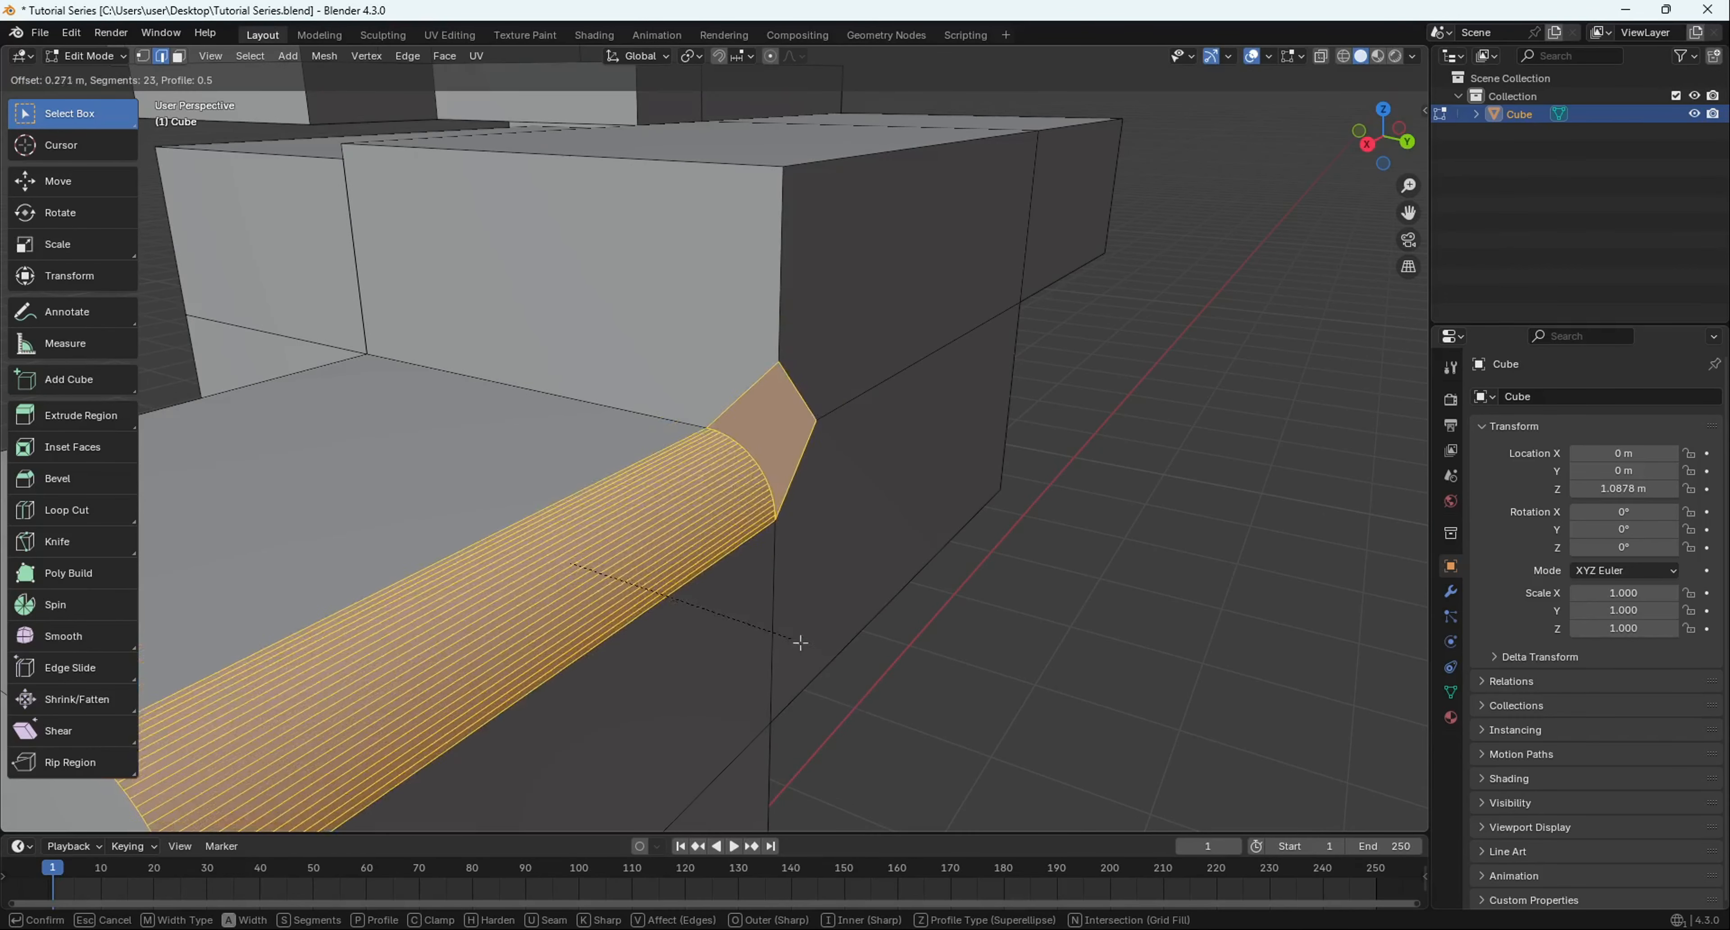
scroll(997, 818, "up", 10)
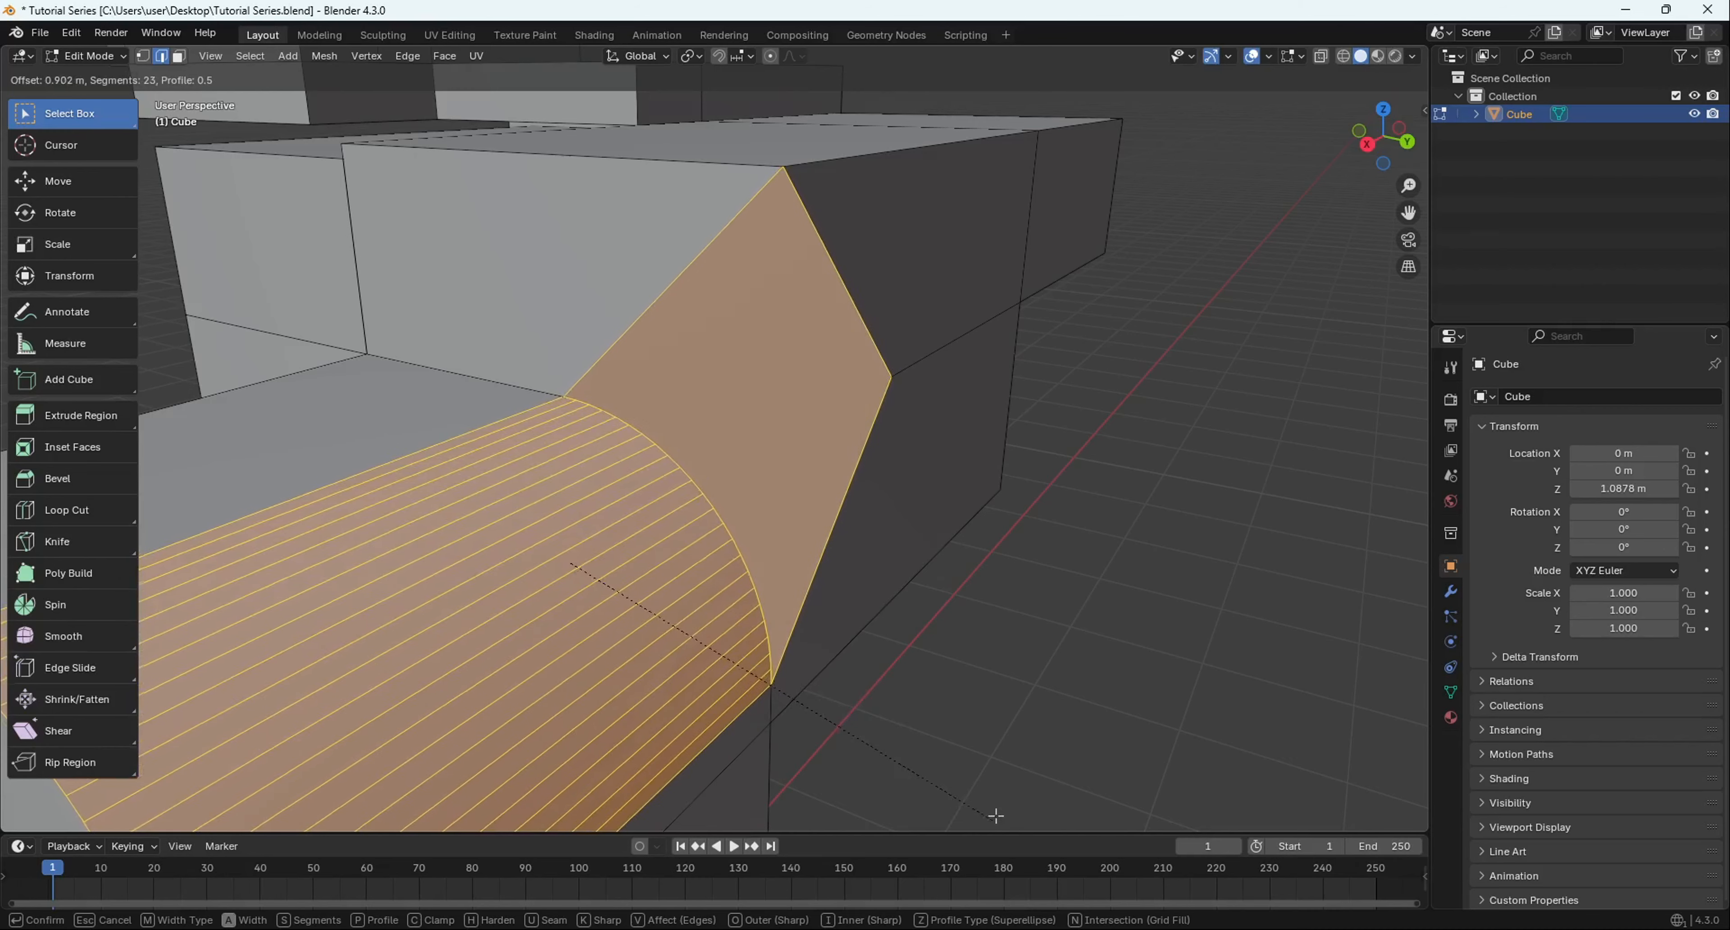
- Confirm the 23-segment rounded bevel on the lower edge
left_click(997, 811)
scroll(997, 811, "down", 3)
middle_click_drag(996, 811, 981, 696)
- Return to Object Mode and apply Shade Auto Smooth to the whole mesh
key("Tab")
scroll(873, 652, "up", 4)
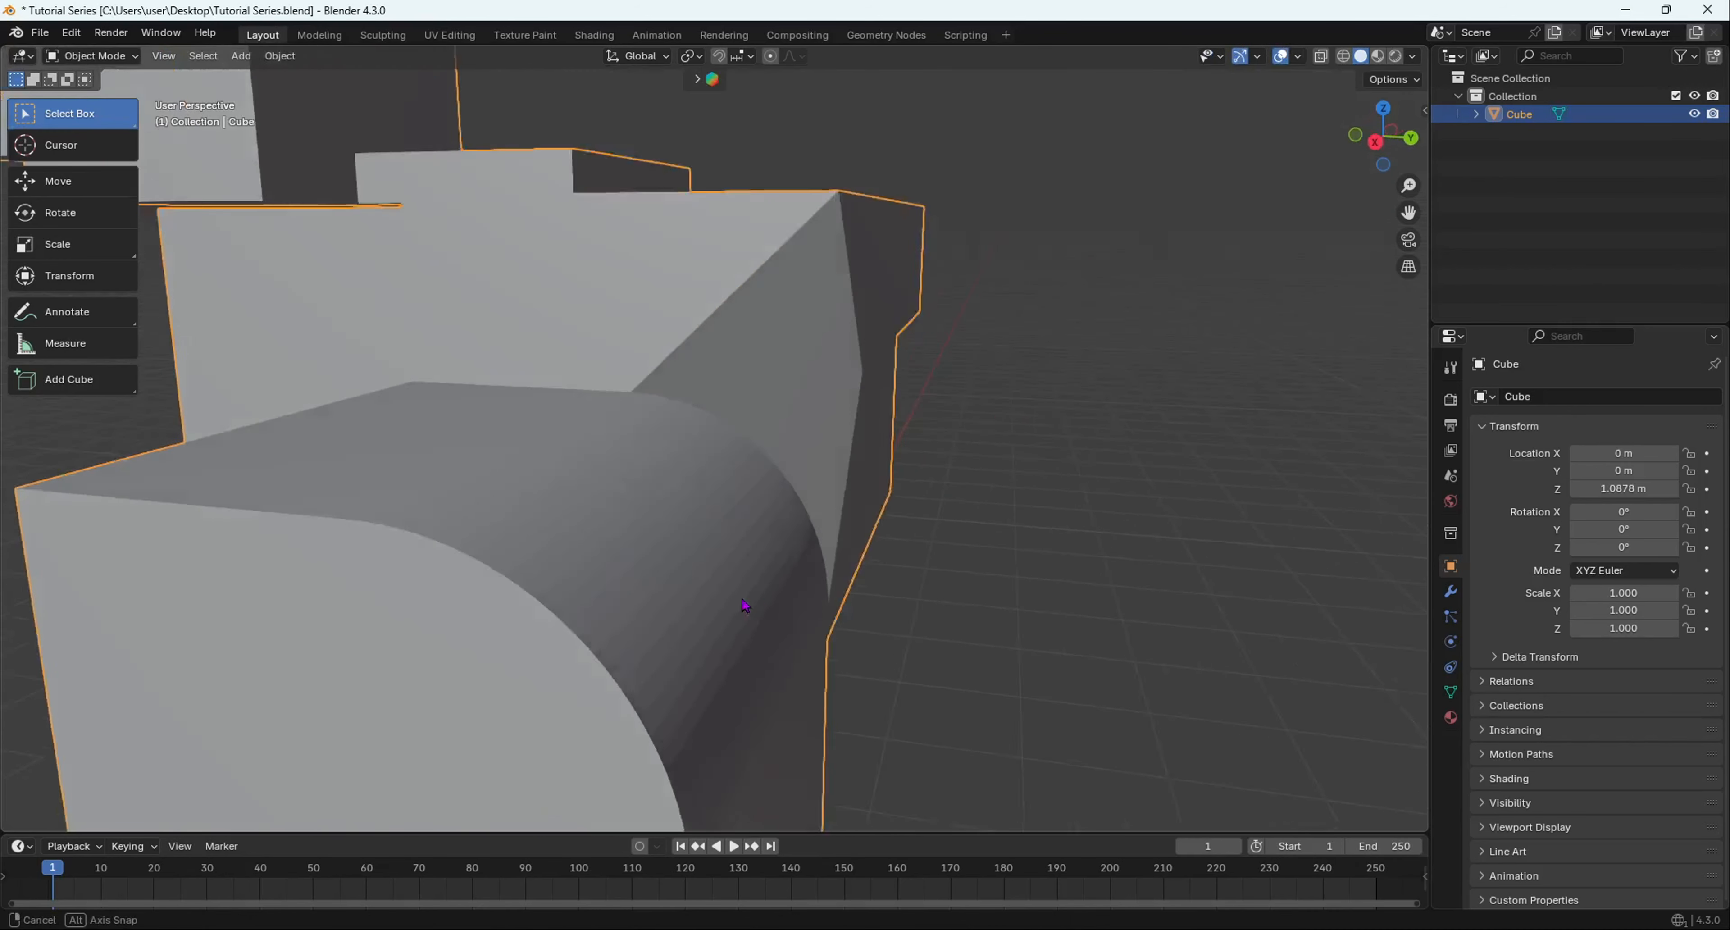
middle_click_drag(746, 603, 666, 510)
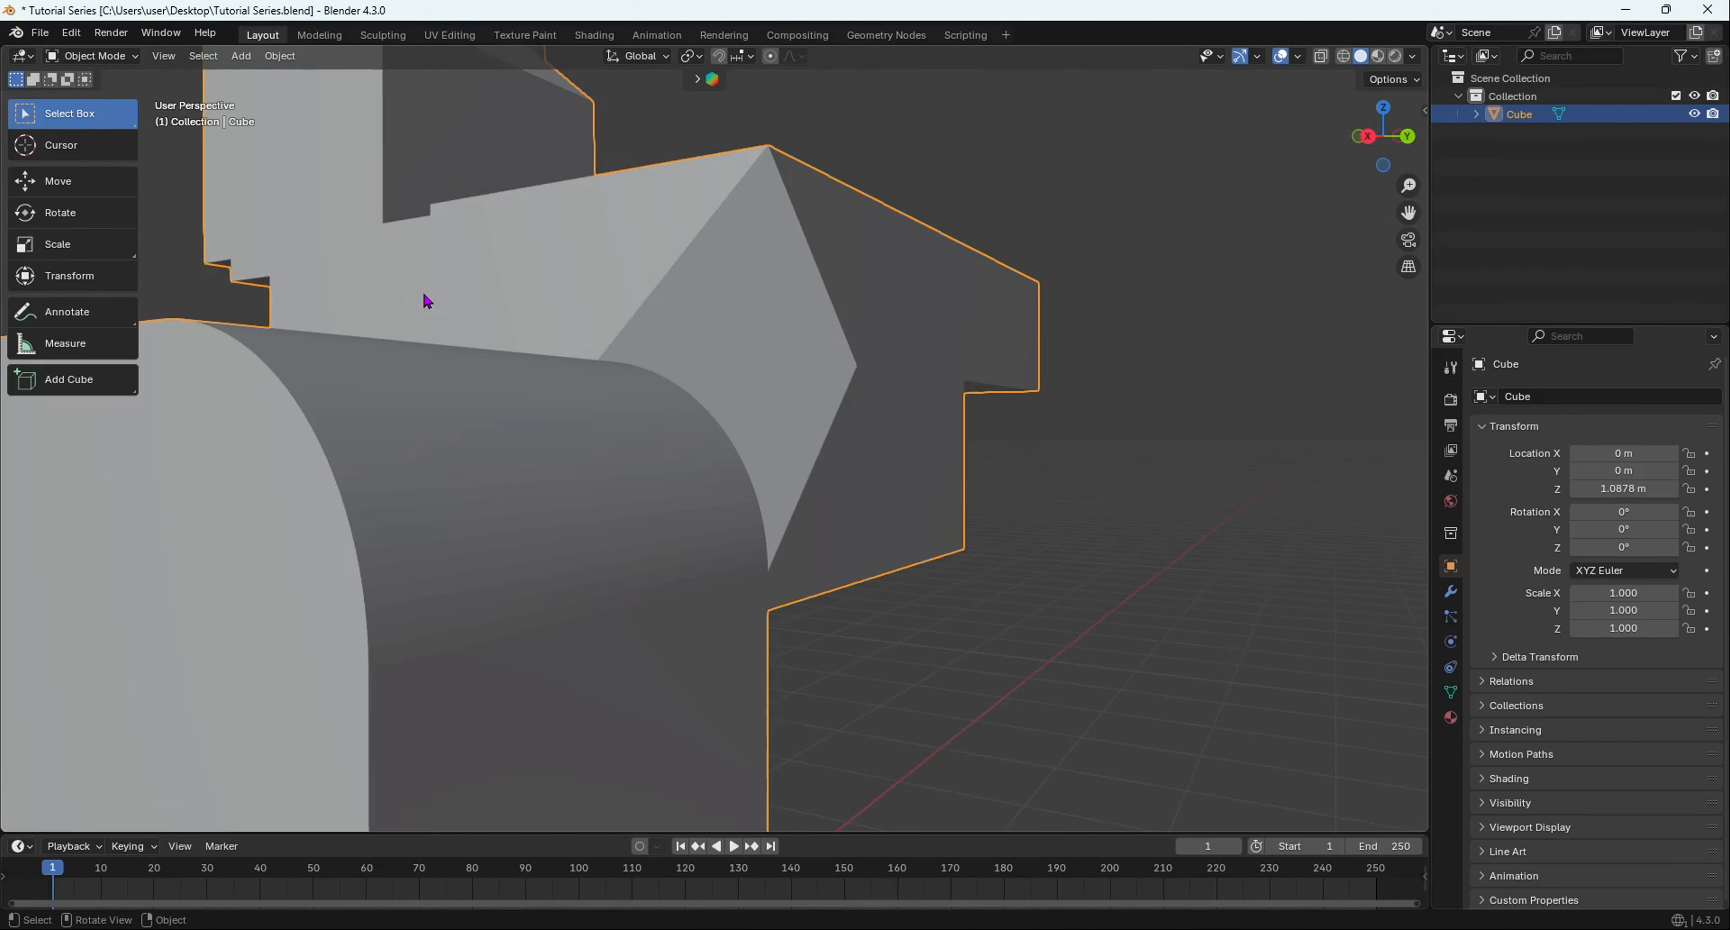
middle_click_drag(427, 300, 444, 313)
scroll(638, 477, "down", 3)
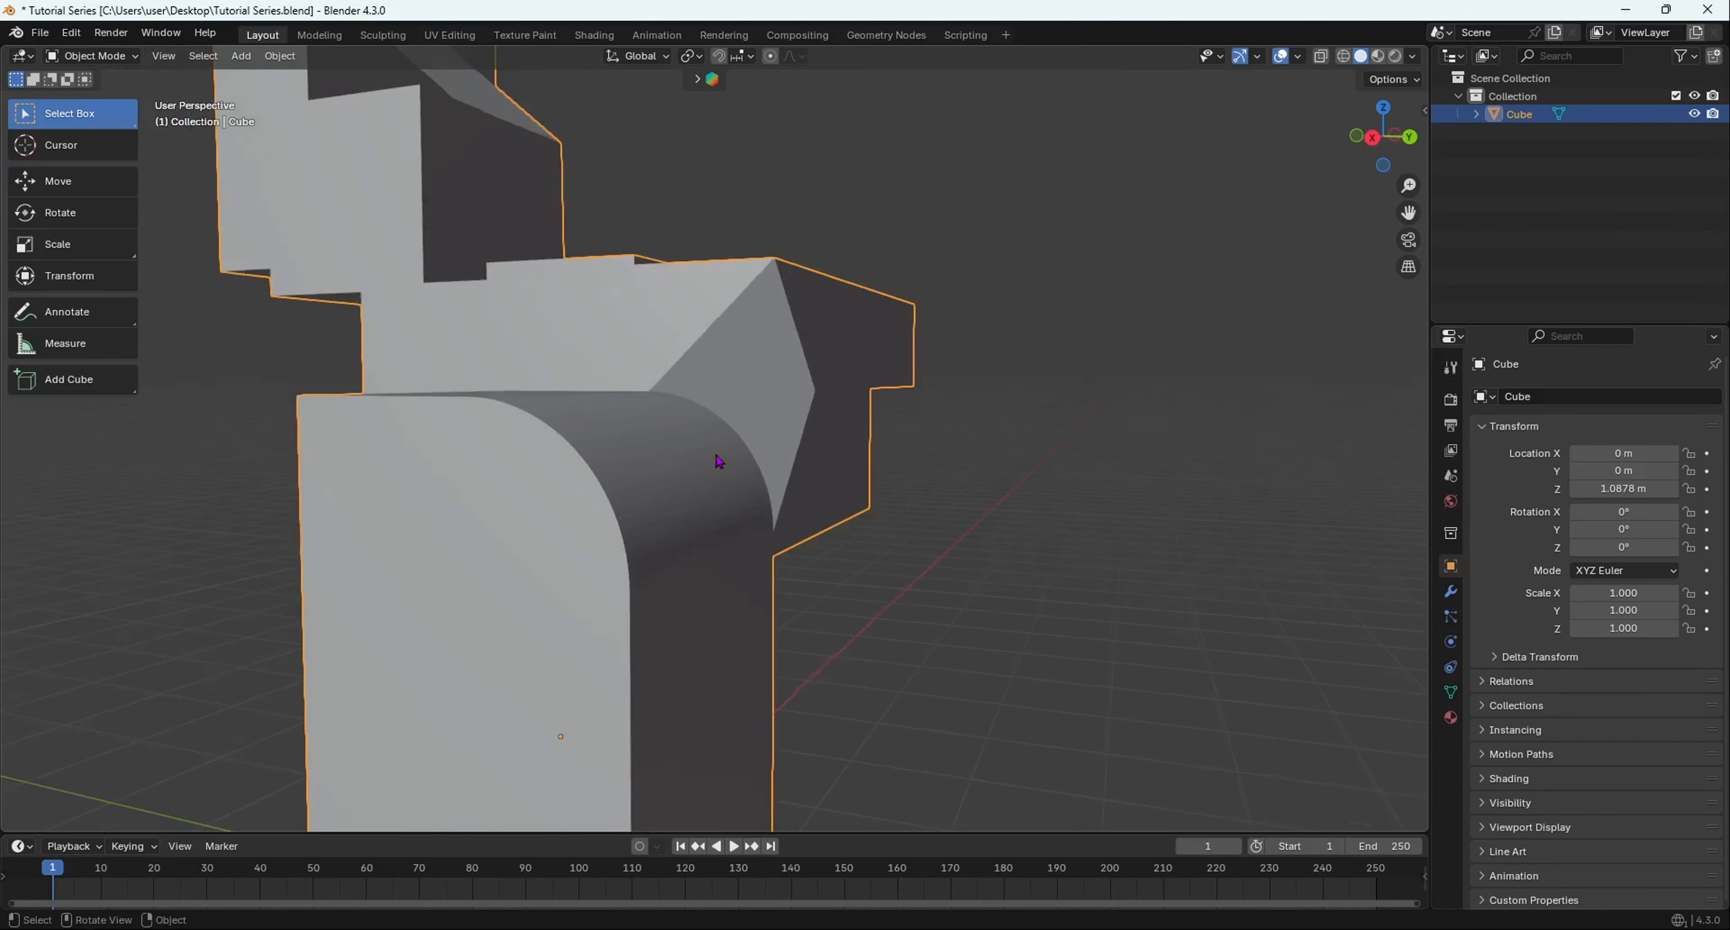
middle_click_drag(718, 460, 413, 576)
right_click(663, 432)
left_click(665, 433)
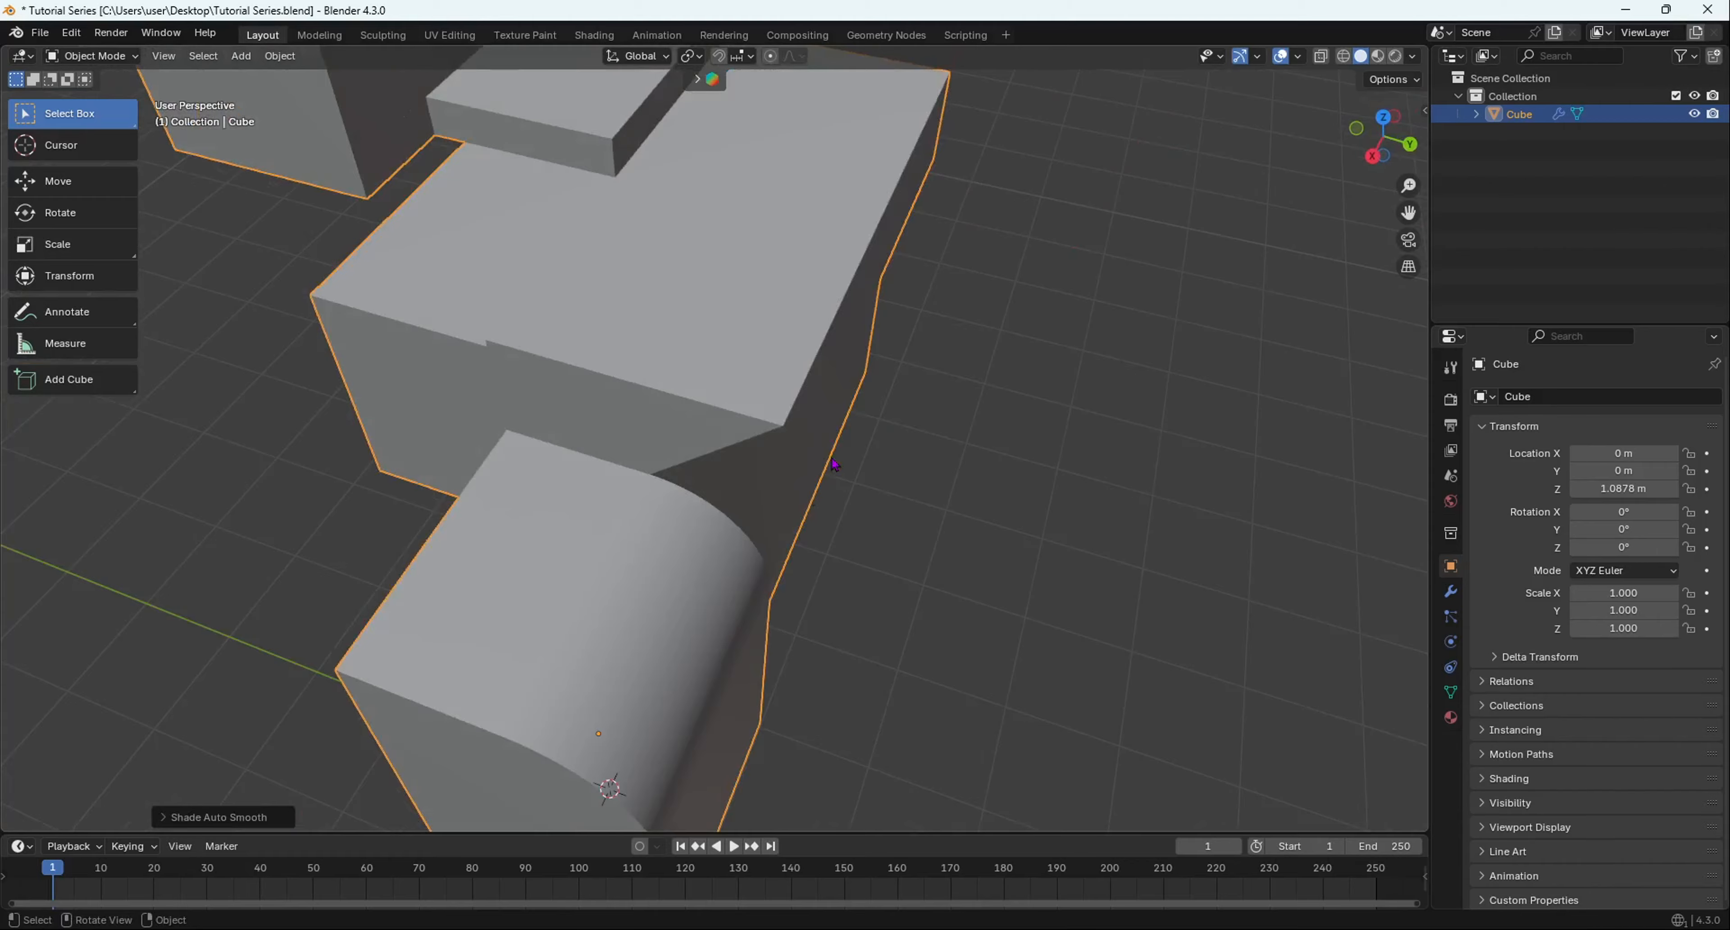
middle_click_drag(831, 458, 692, 543)
scroll(685, 360, "down", 5)
scroll(730, 340, "up", 5)
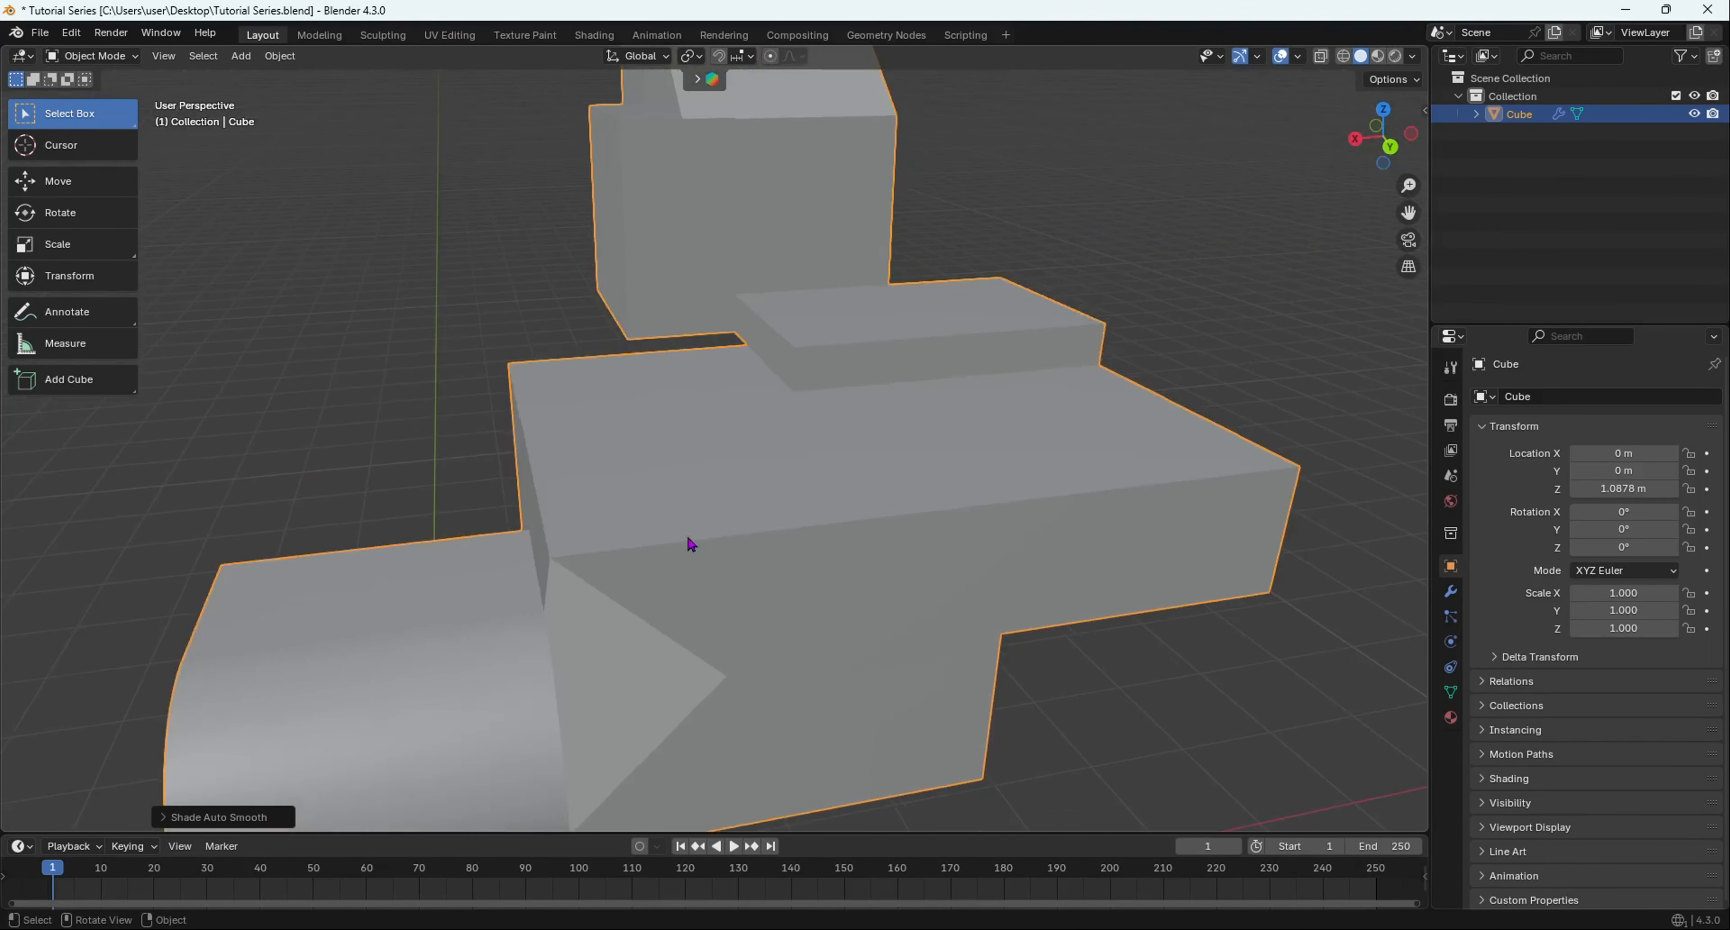
- In Edit Mode, use Loop Cut and Slide (Ctrl+R) to add an edge loop across the middle block's top
key("Tab")
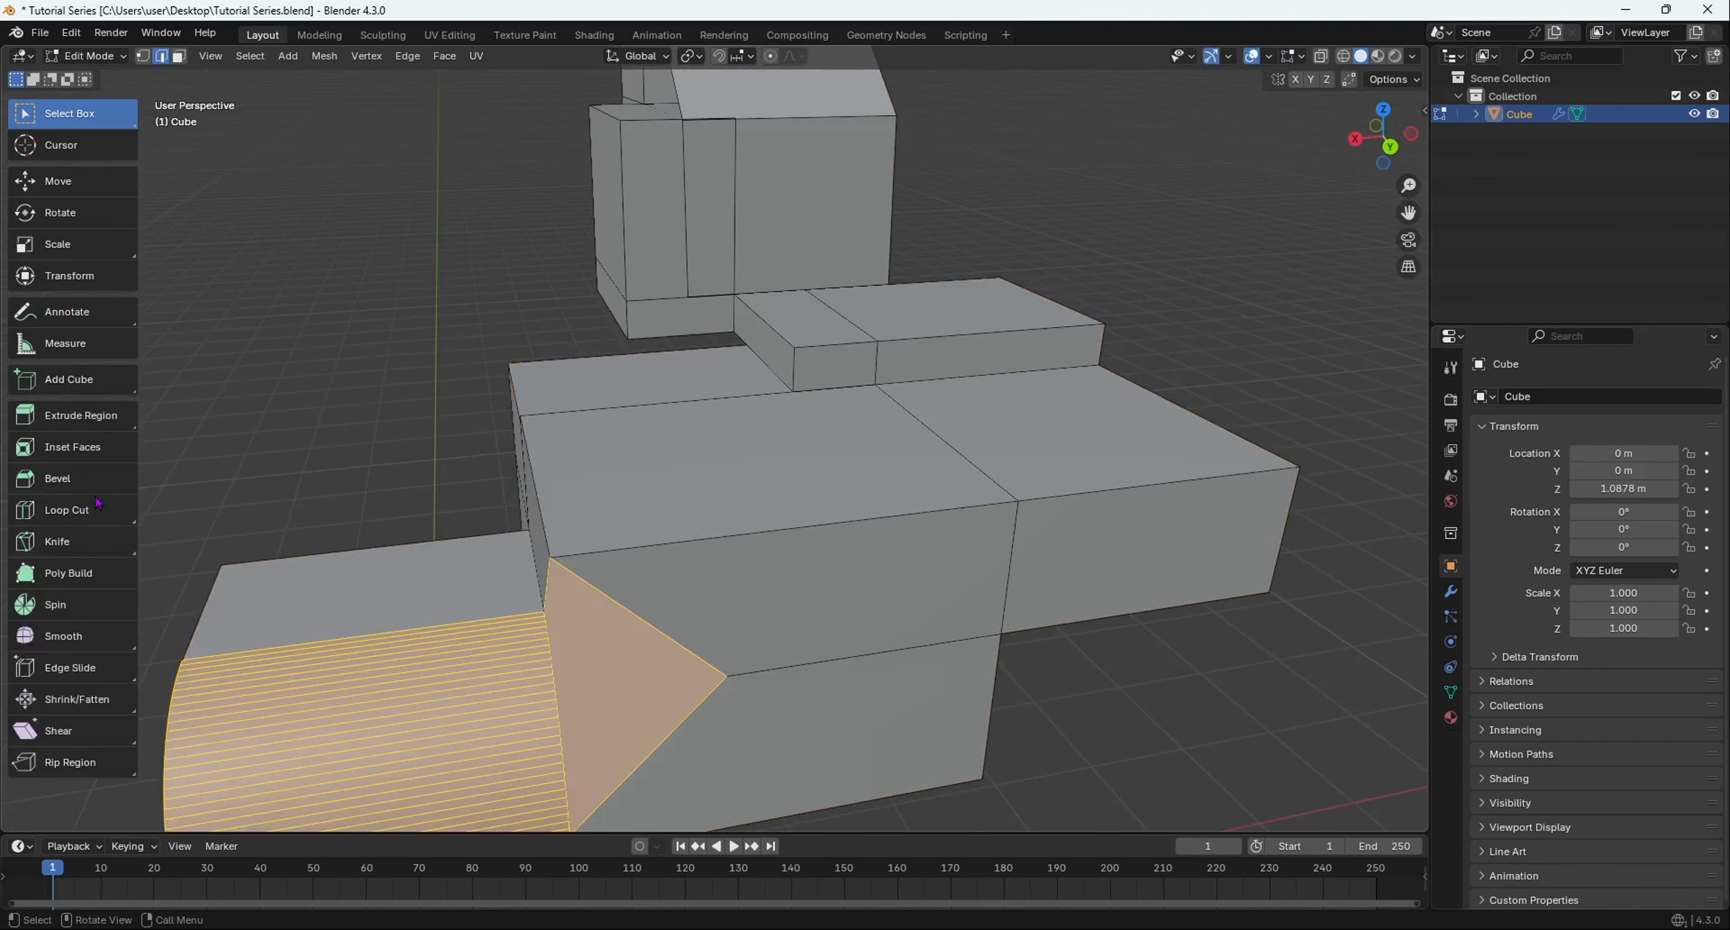
left_click(67, 510)
middle_click_drag(470, 517, 202, 403)
left_click(65, 116)
middle_click_drag(661, 349, 665, 316)
scroll(714, 321, "down", 3)
scroll(729, 390, "up", 5)
middle_click_drag(665, 315, 681, 459, "shift")
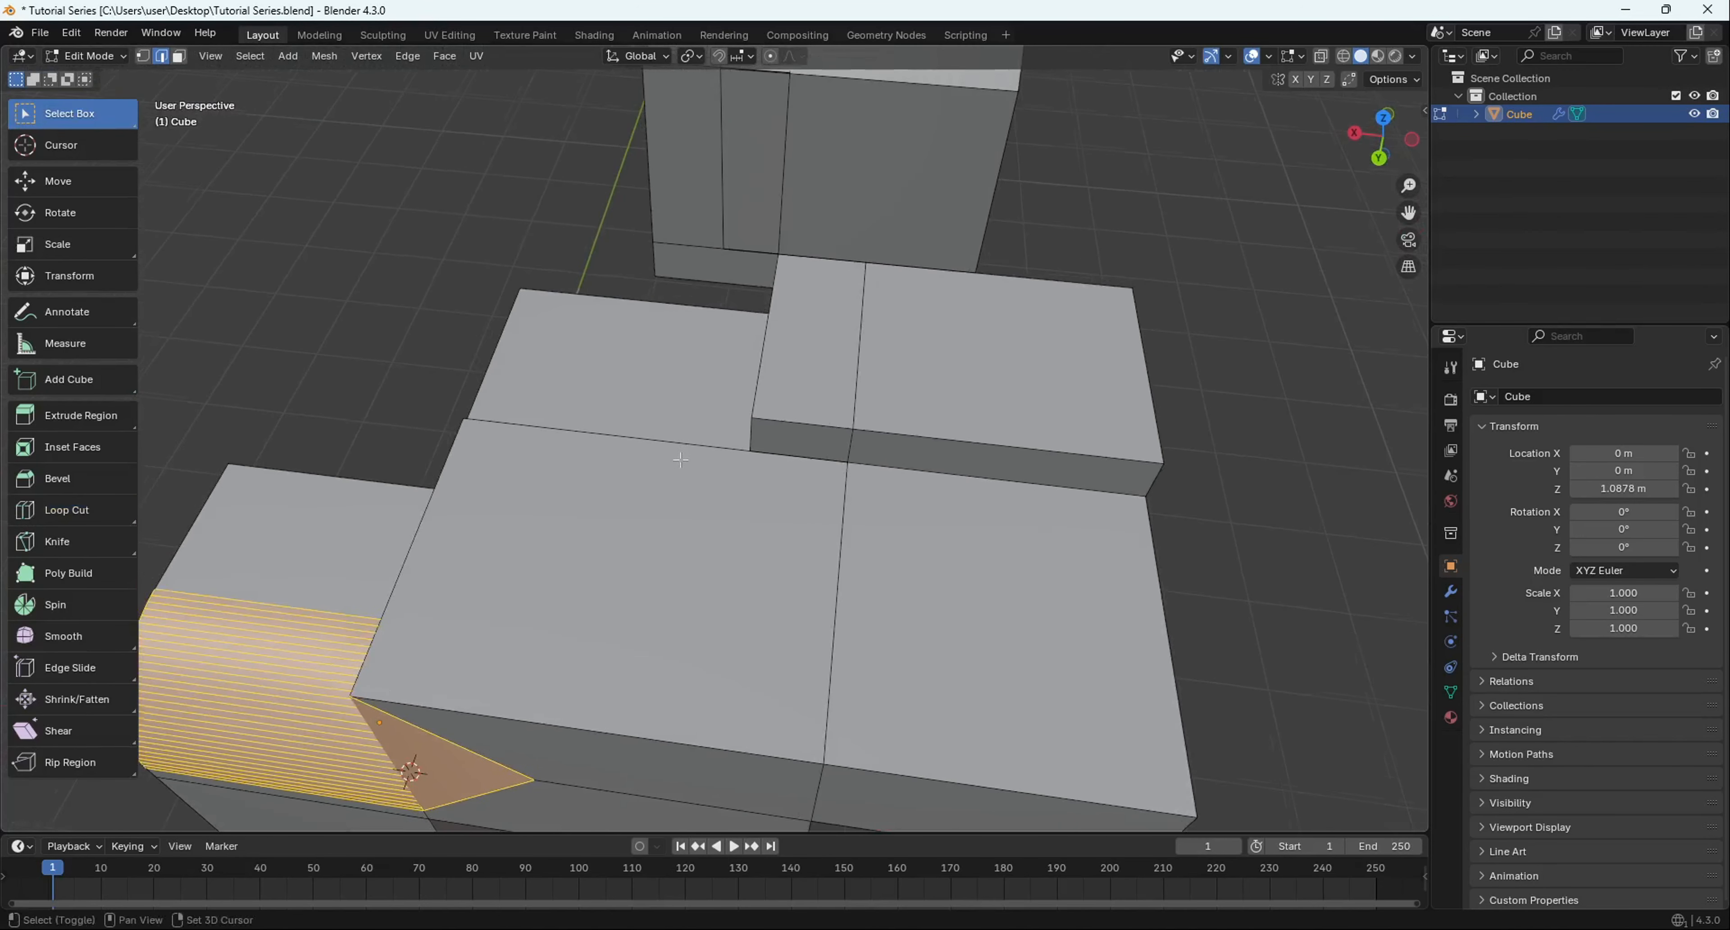
key("ctrl+r")
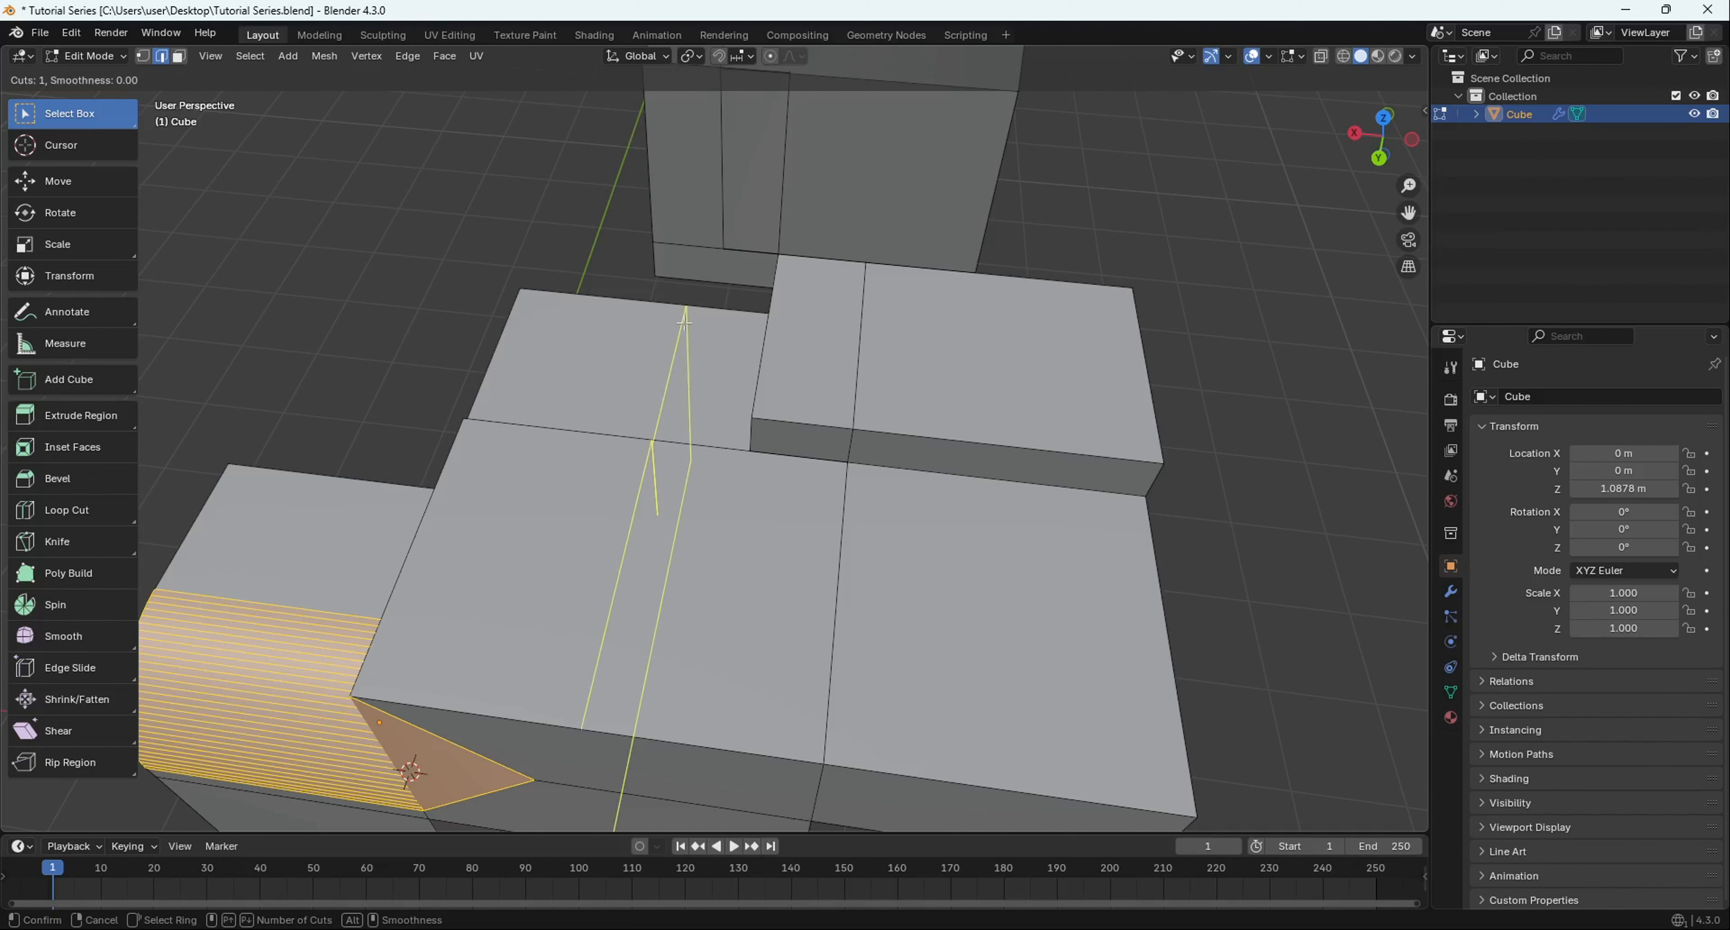
left_click(685, 324)
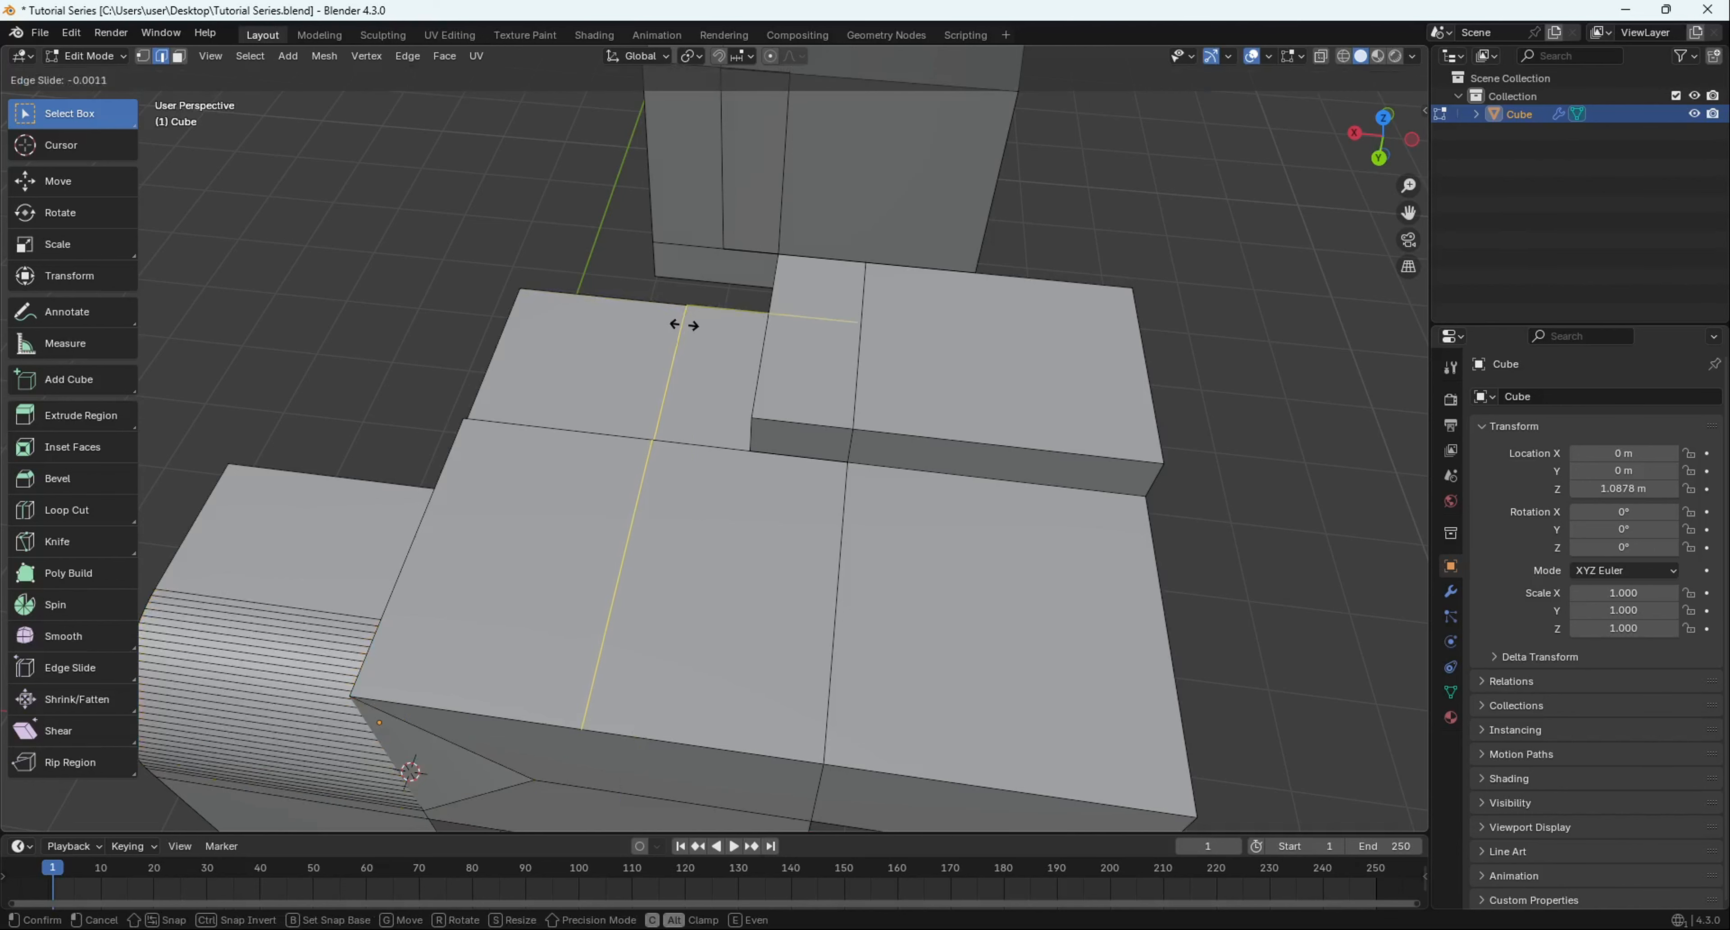
left_click(656, 364)
middle_click_drag(656, 364, 730, 619)
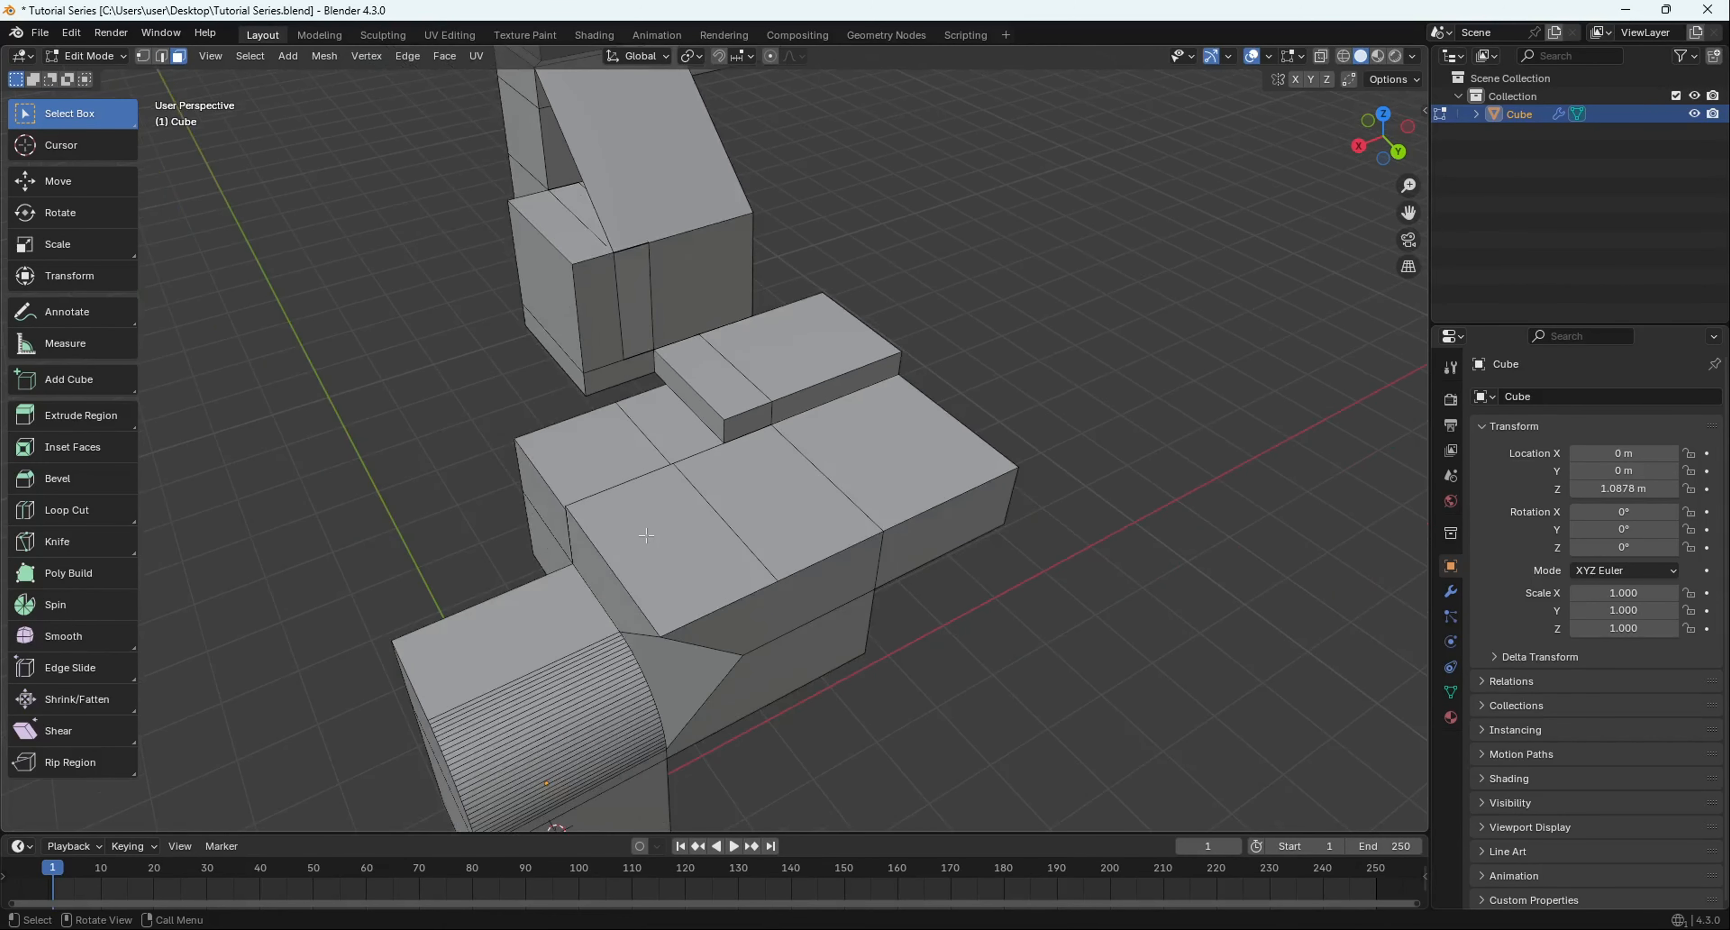
- Extrude the middle block's top face up into a tall block and inset its top
key("3")
left_click(730, 619)
key("e")
left_click(761, 516)
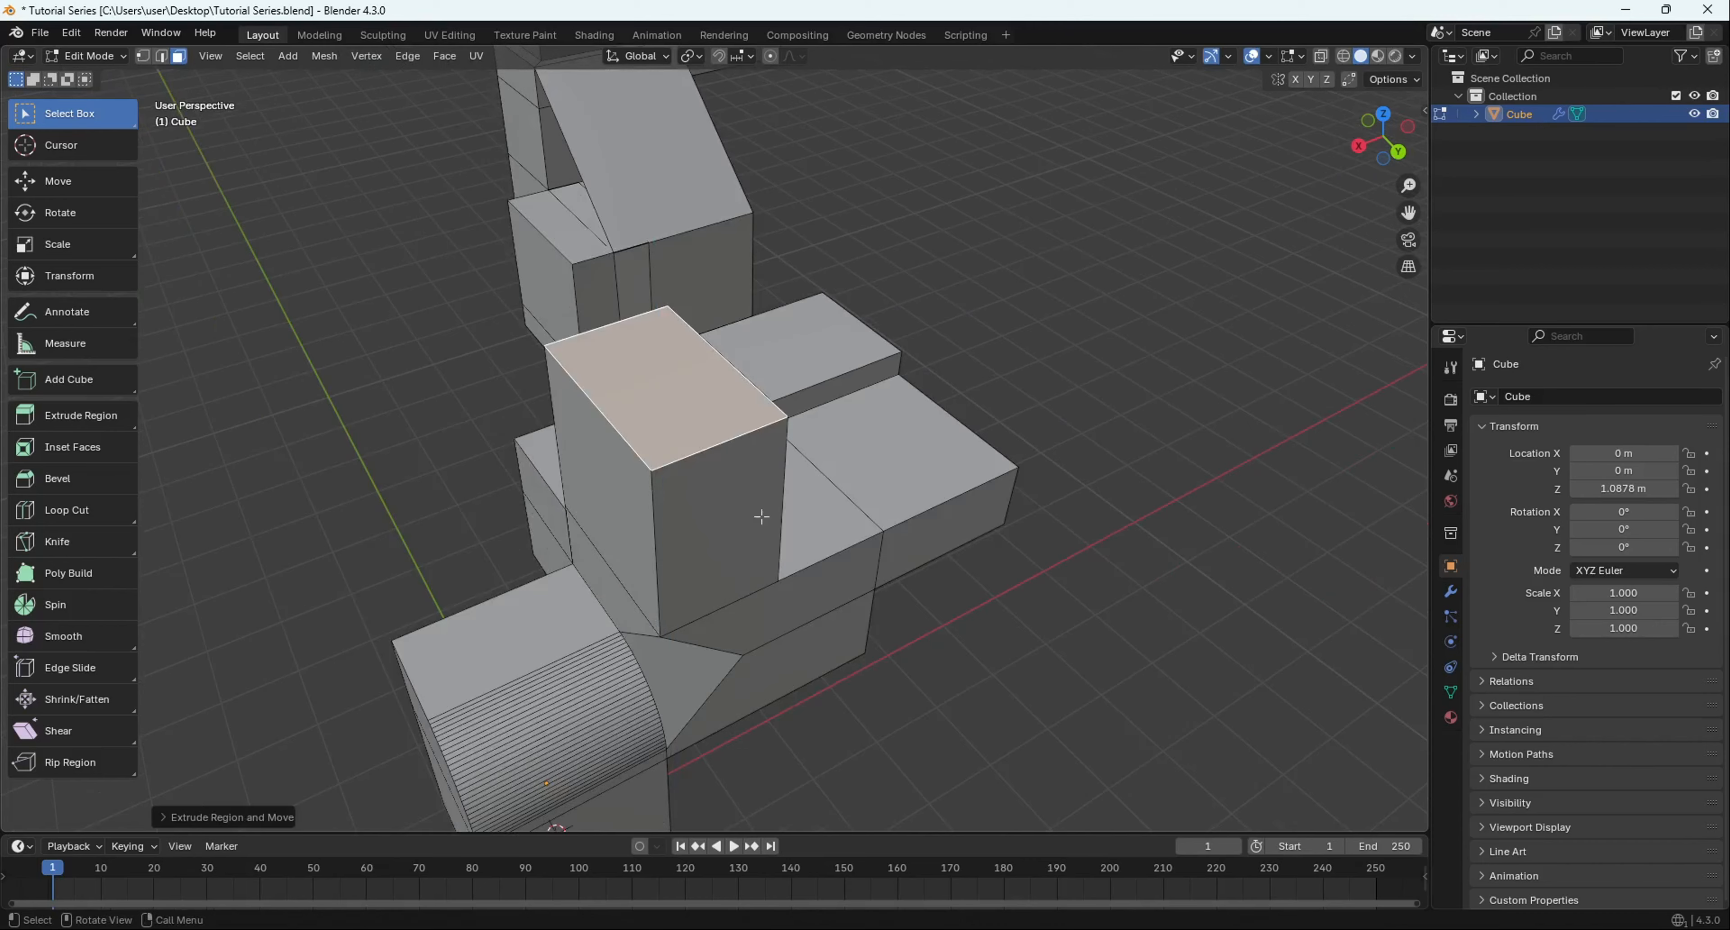
key("i")
left_click(699, 454)
- Round the tall block's top front edge with a smooth bevel
middle_click_drag(699, 453, 679, 547)
scroll(585, 416, "up", 5)
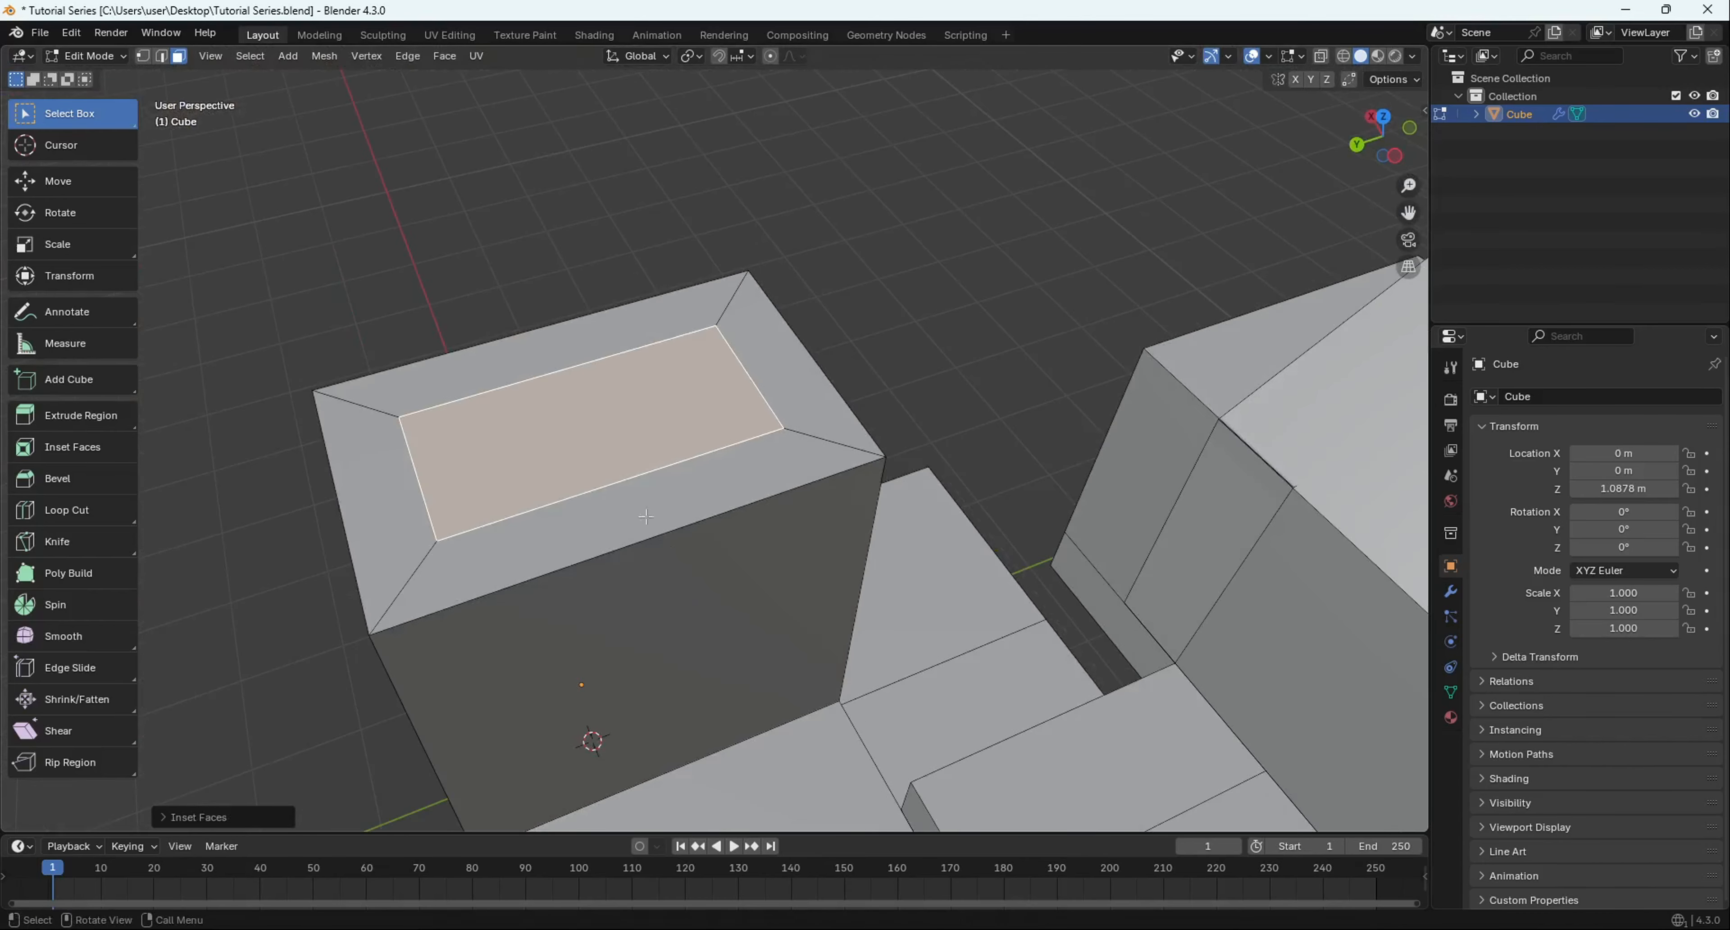
left_click(680, 546)
key("2")
left_click(677, 525)
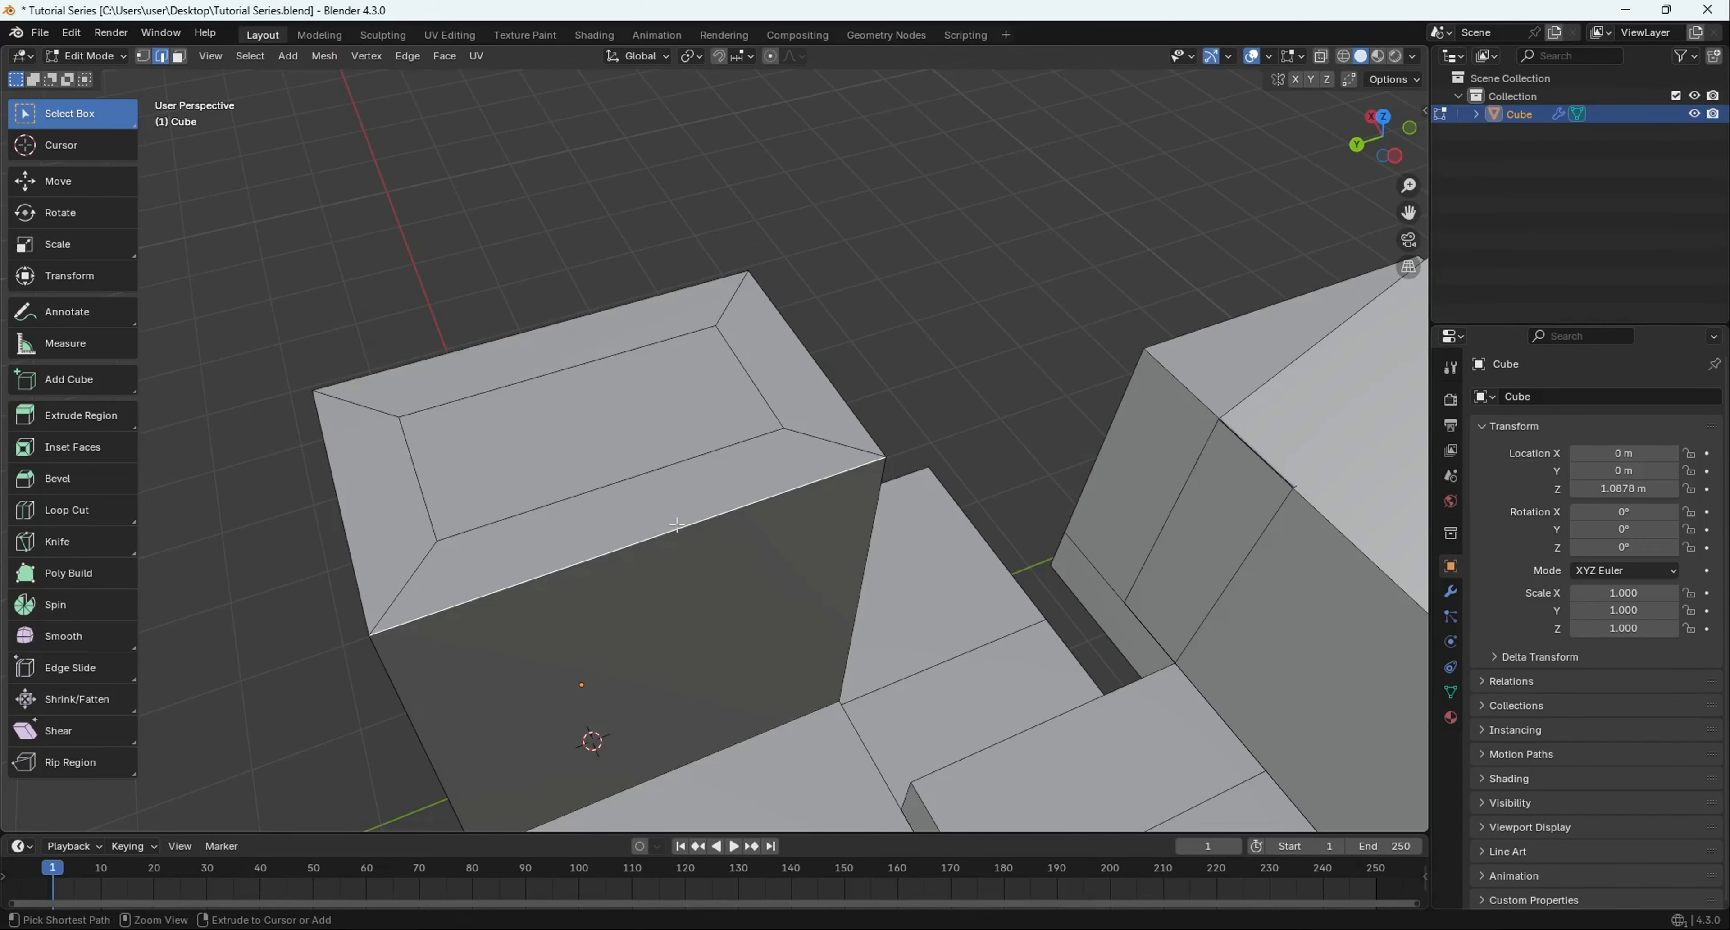
key("ctrl+b")
scroll(739, 605, "up", 10)
left_click(870, 692)
key("Tab")
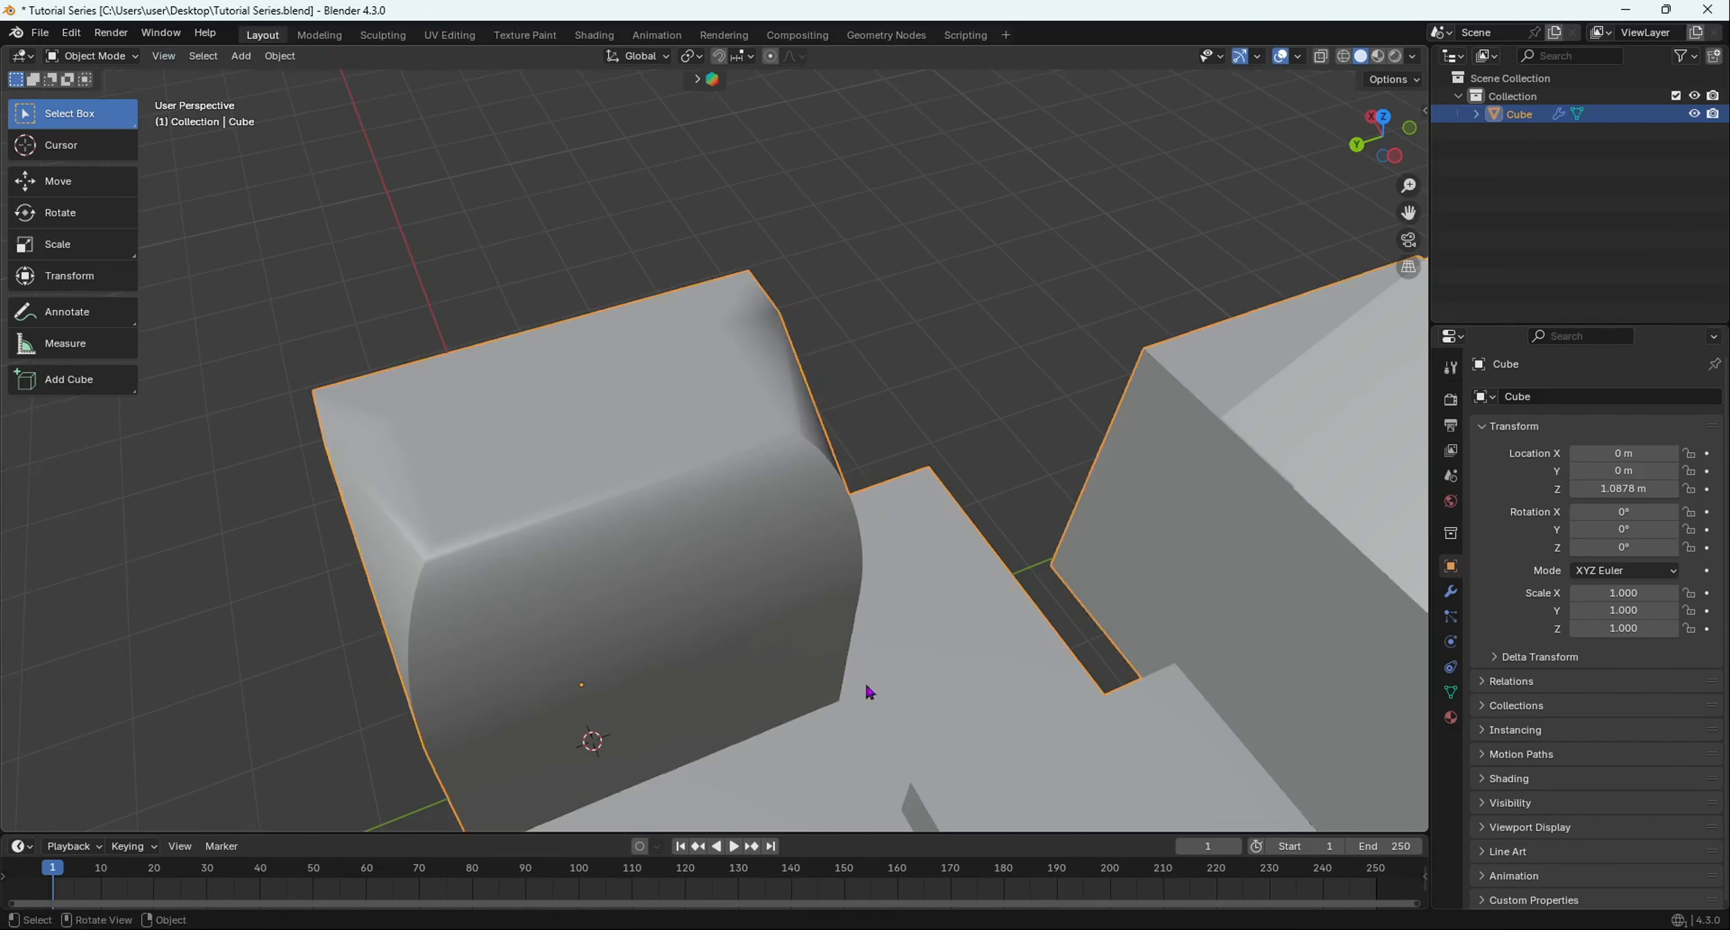
scroll(734, 595, "down", 5)
middle_click_drag(734, 595, 831, 427)
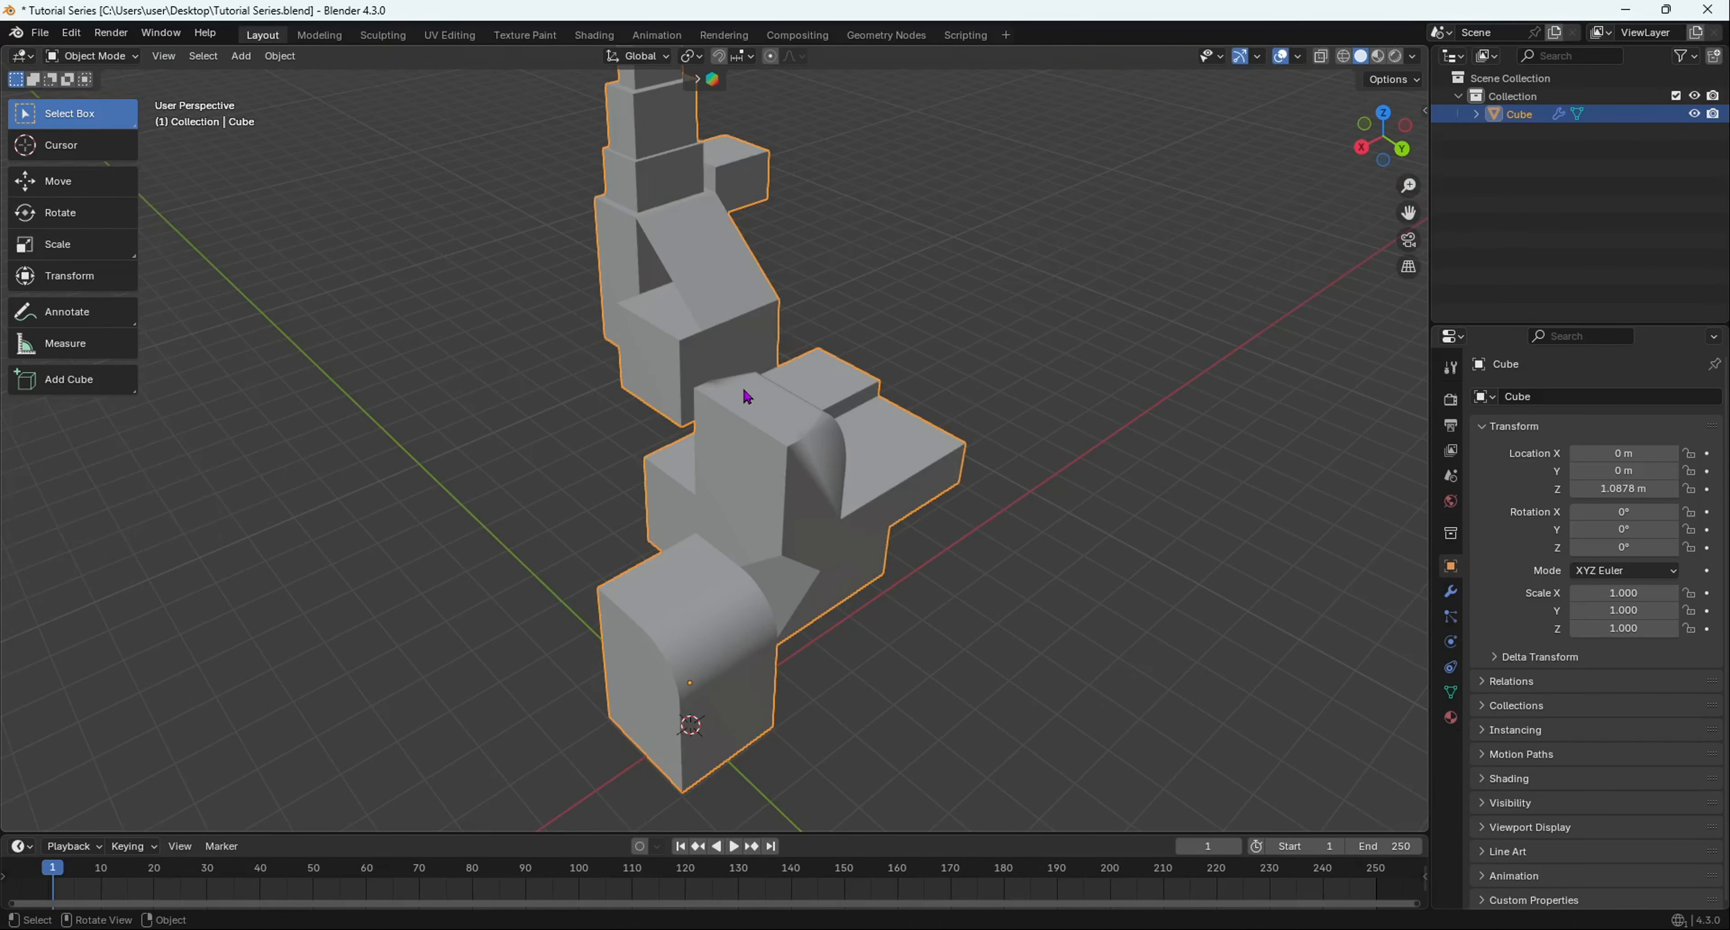
scroll(748, 396, "down", 4)
scroll(745, 385, "up", 4)
middle_click_drag(738, 387, 657, 307)
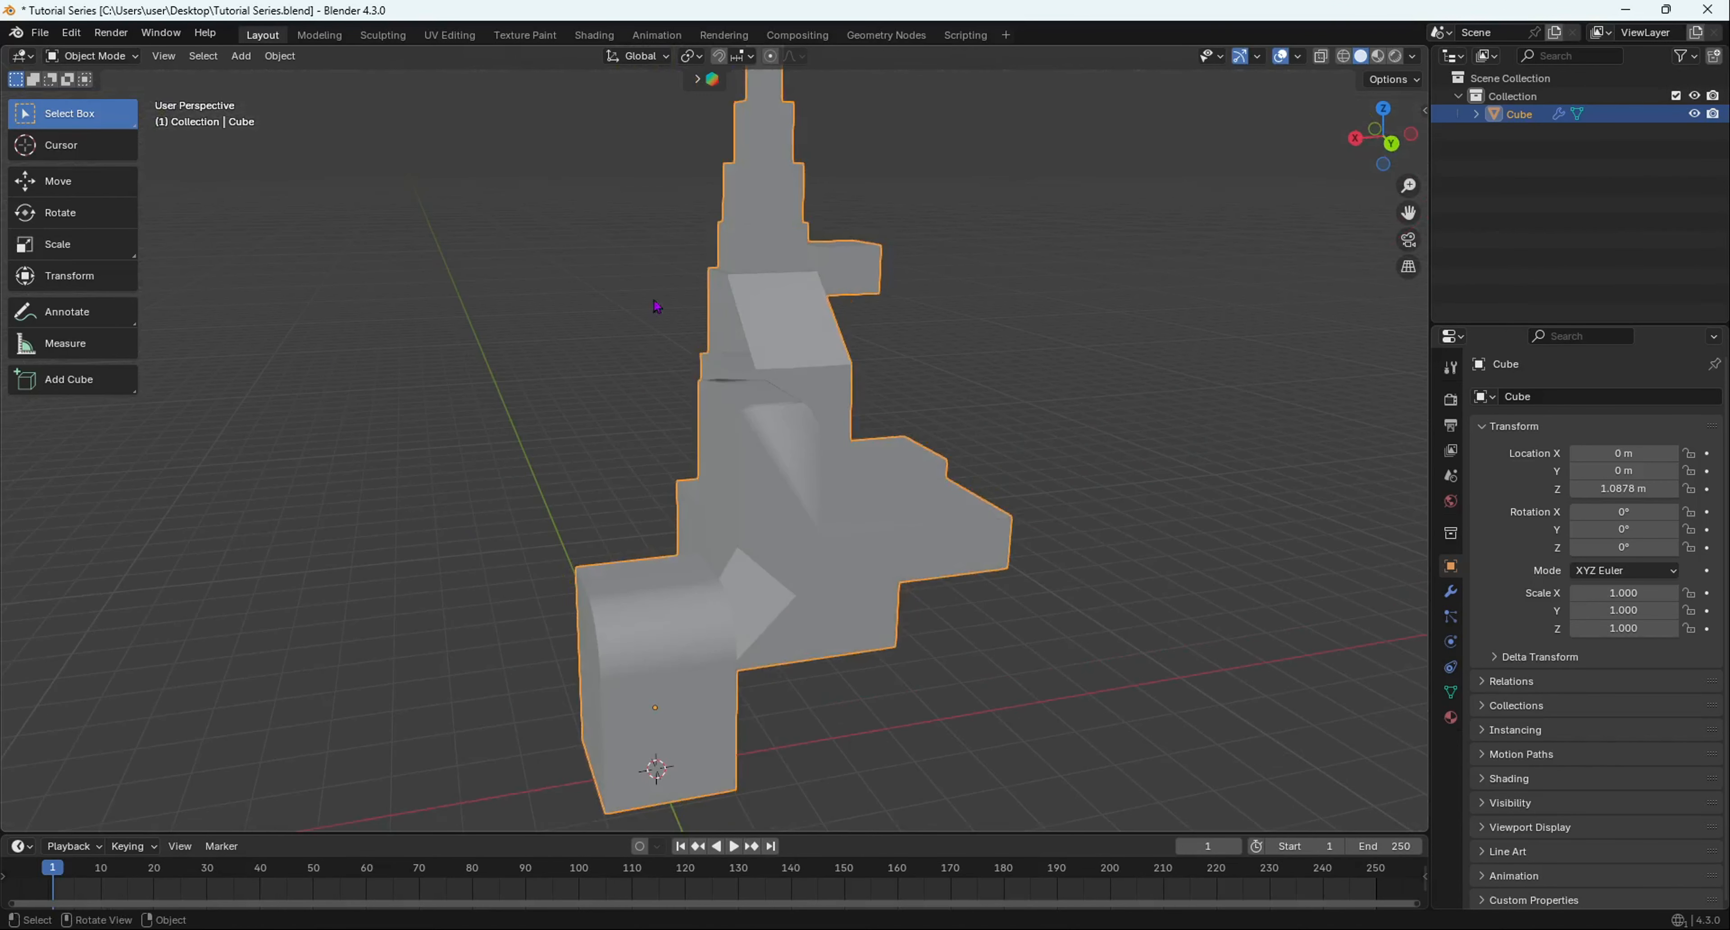
middle_click_drag(821, 289, 765, 394, "shift")
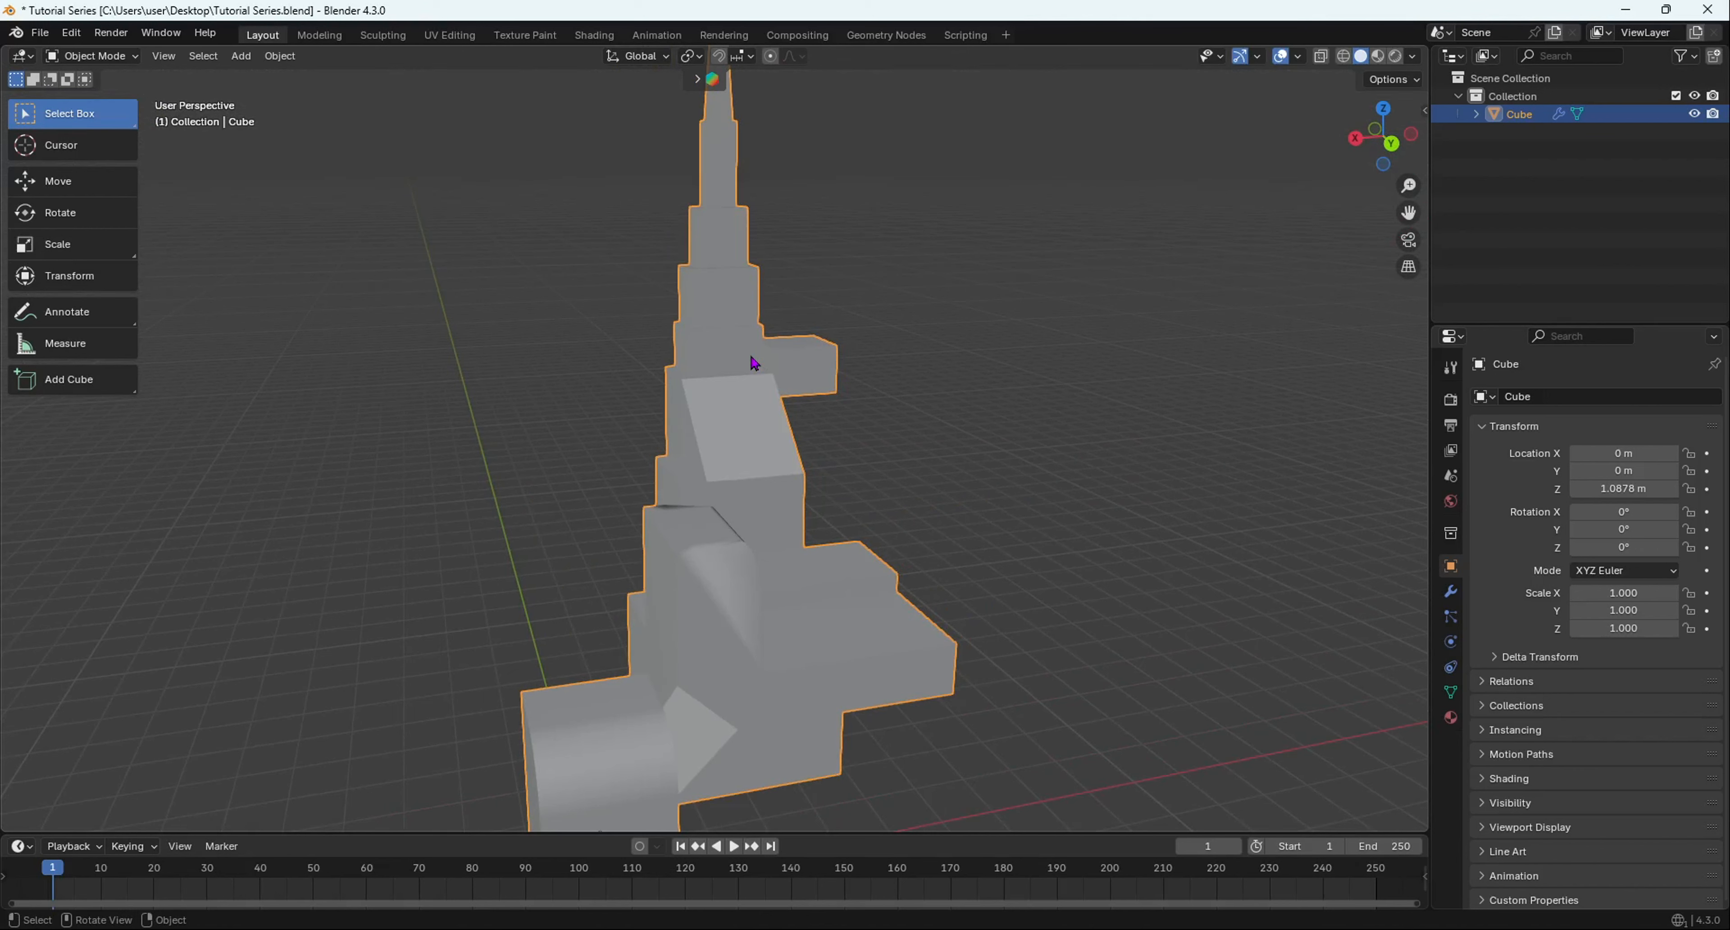
scroll(1118, 411, "down", 6)
- Add Cube.001 on the floor beside the model, at about -12.185, 0.619, 2.446 m
middle_click_drag(906, 499, 751, 499, "shift")
right_click(752, 495, "shift")
key("shift+a")
mouse_move(755, 501)
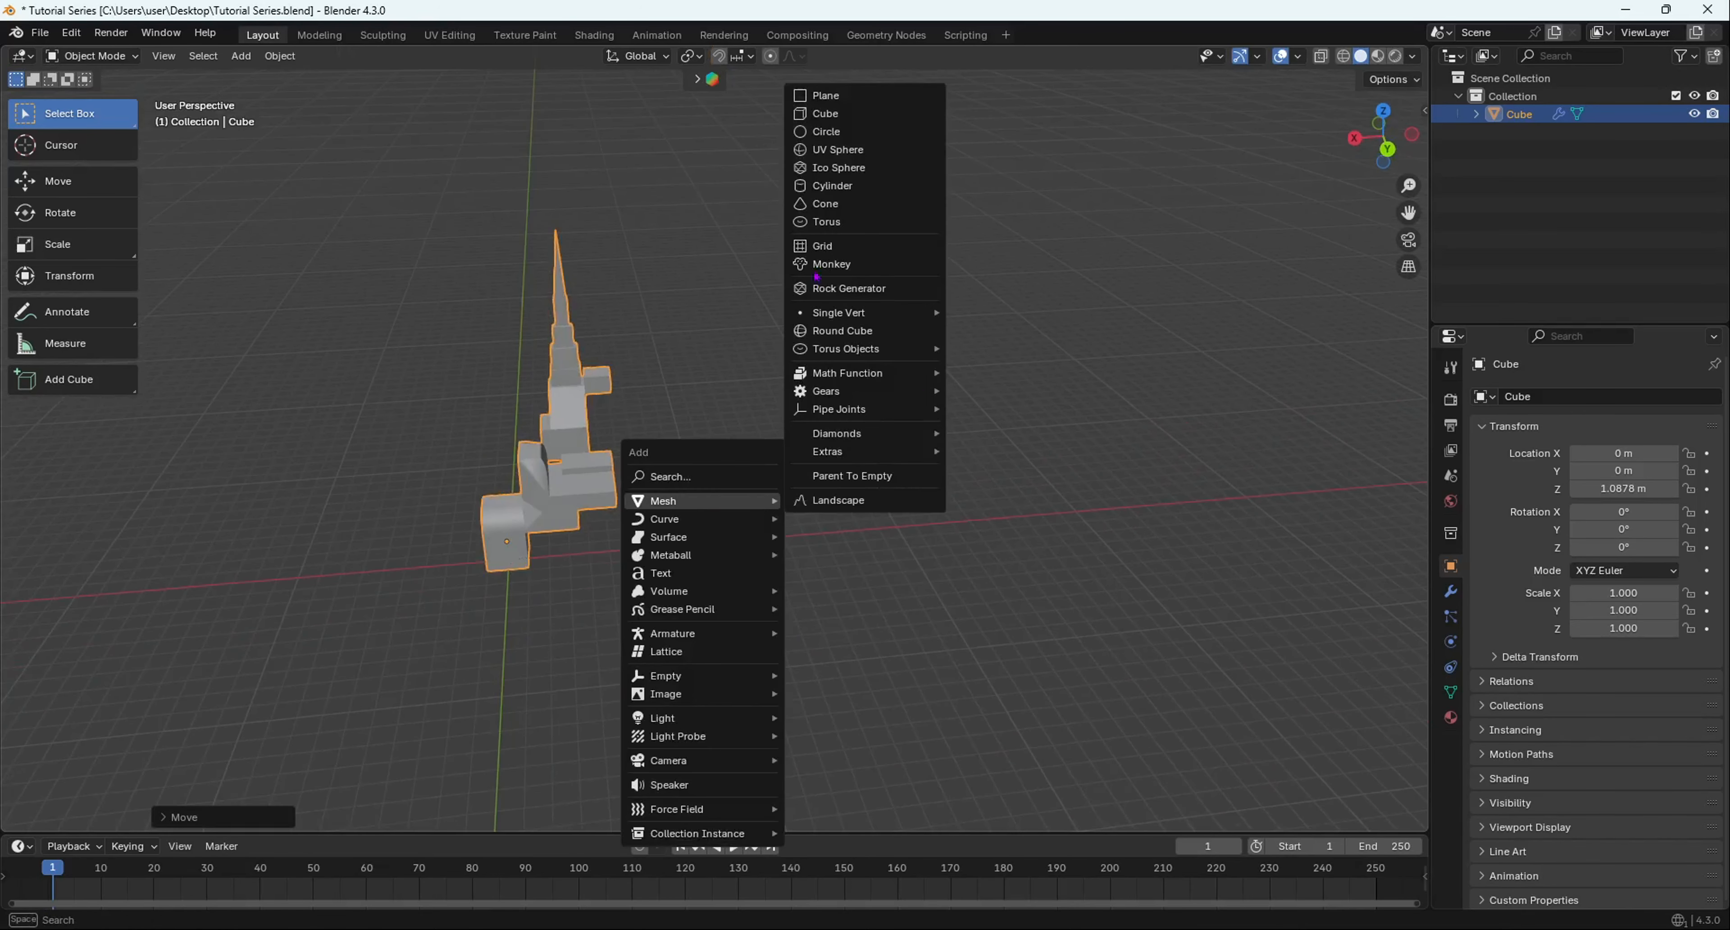
left_click(822, 114)
mouse_move(808, 437)
middle_mouse_down()
mouse_move(564, 309)
mouse_move(995, 371)
mouse_move(688, 437)
mouse_move(712, 417)
mouse_move(663, 452)
mouse_move(637, 398)
mouse_move(576, 413)
mouse_move(638, 410)
mouse_move(737, 459)
mouse_move(824, 438)
middle_mouse_up()
scroll(576, 413, "down", 8)
scroll(738, 460, "up", 8)
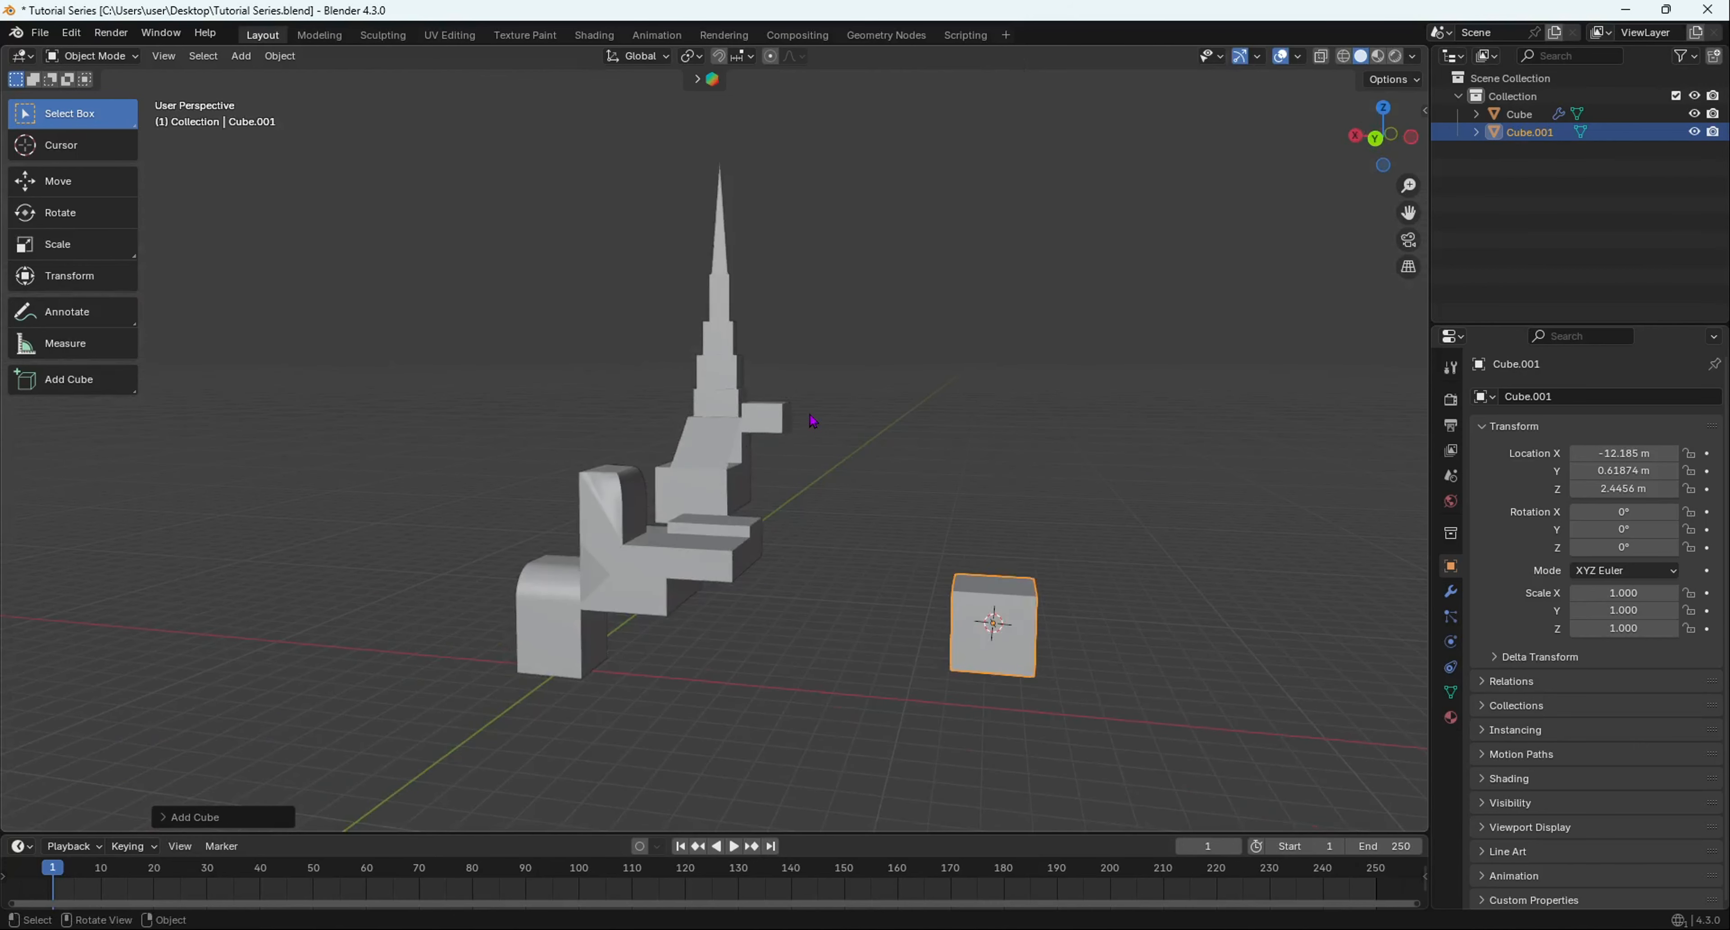